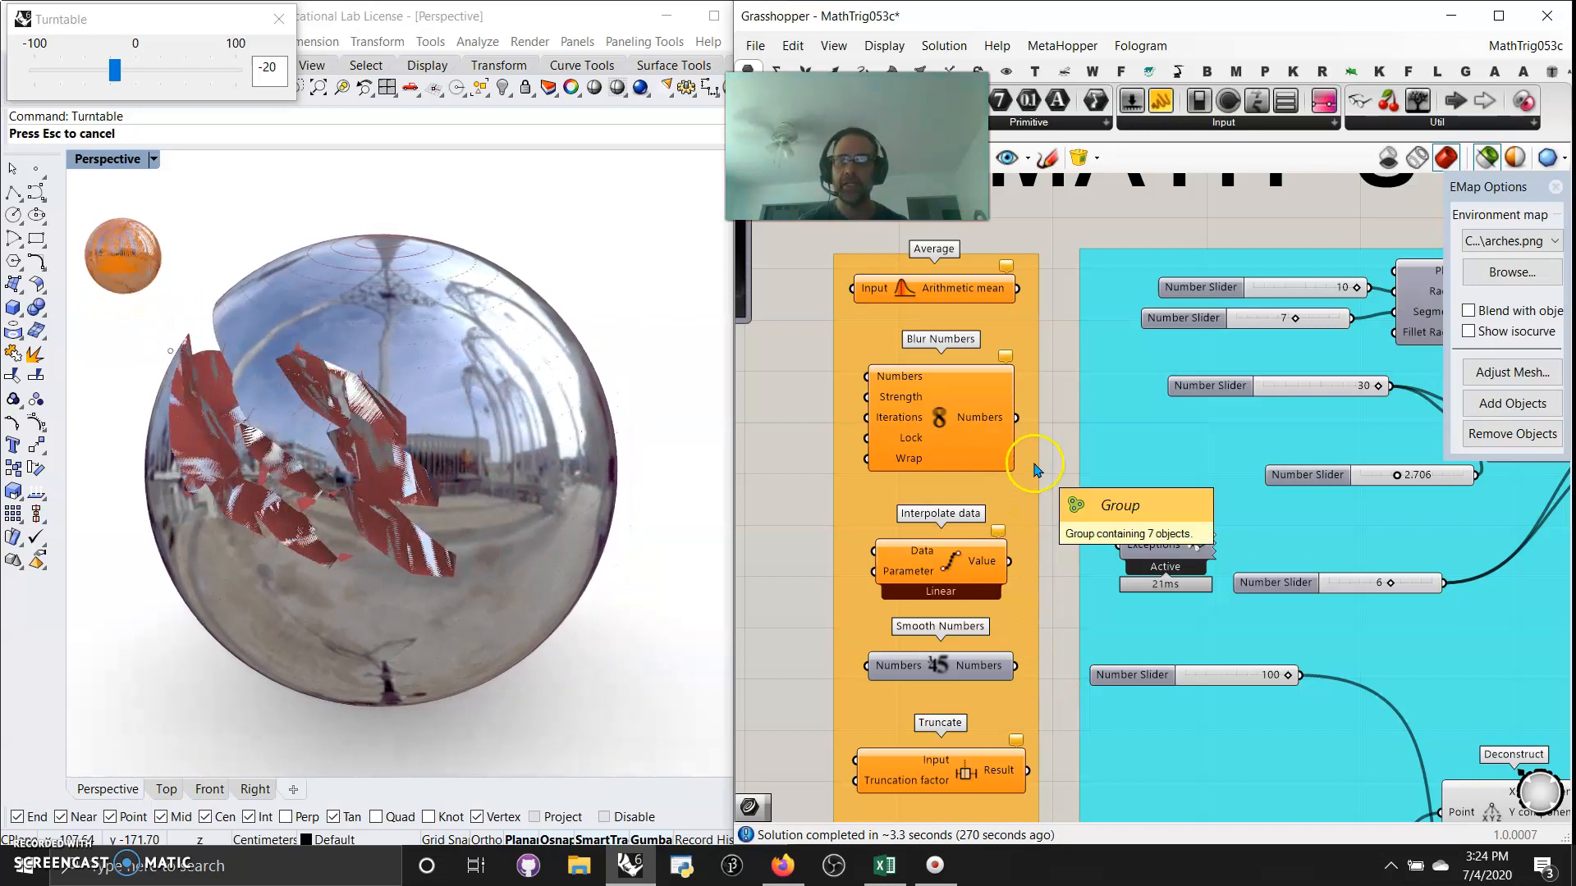
# - Close the environment map options and stop the Turntable rotation of the Perspective view
pyautogui.scroll(-3, 1036, 484)
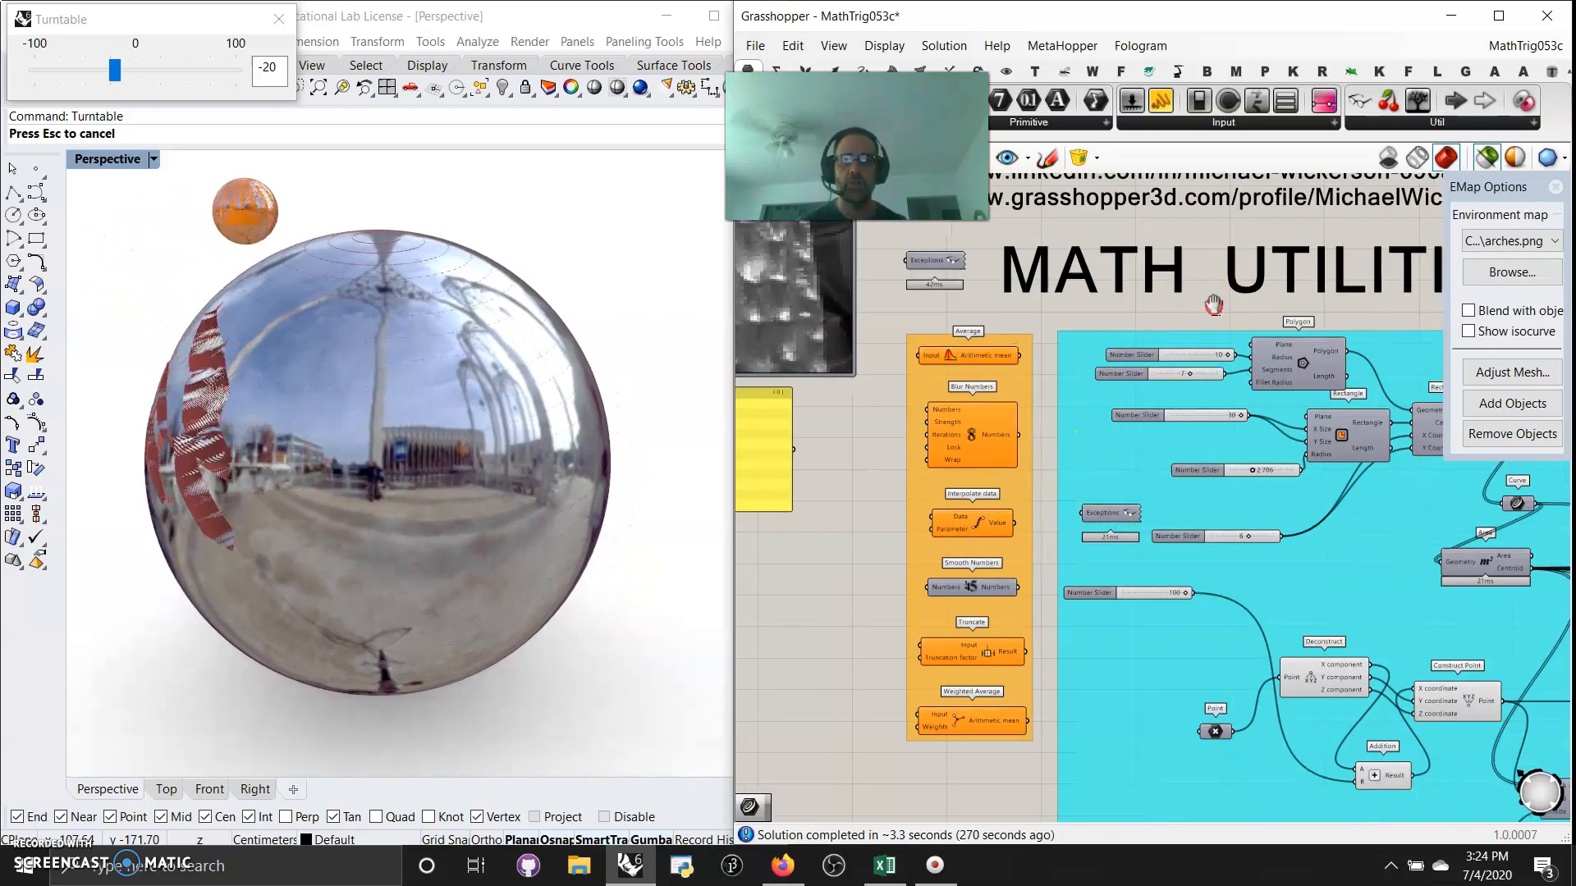
pyautogui.scroll(4, 1159, 362)
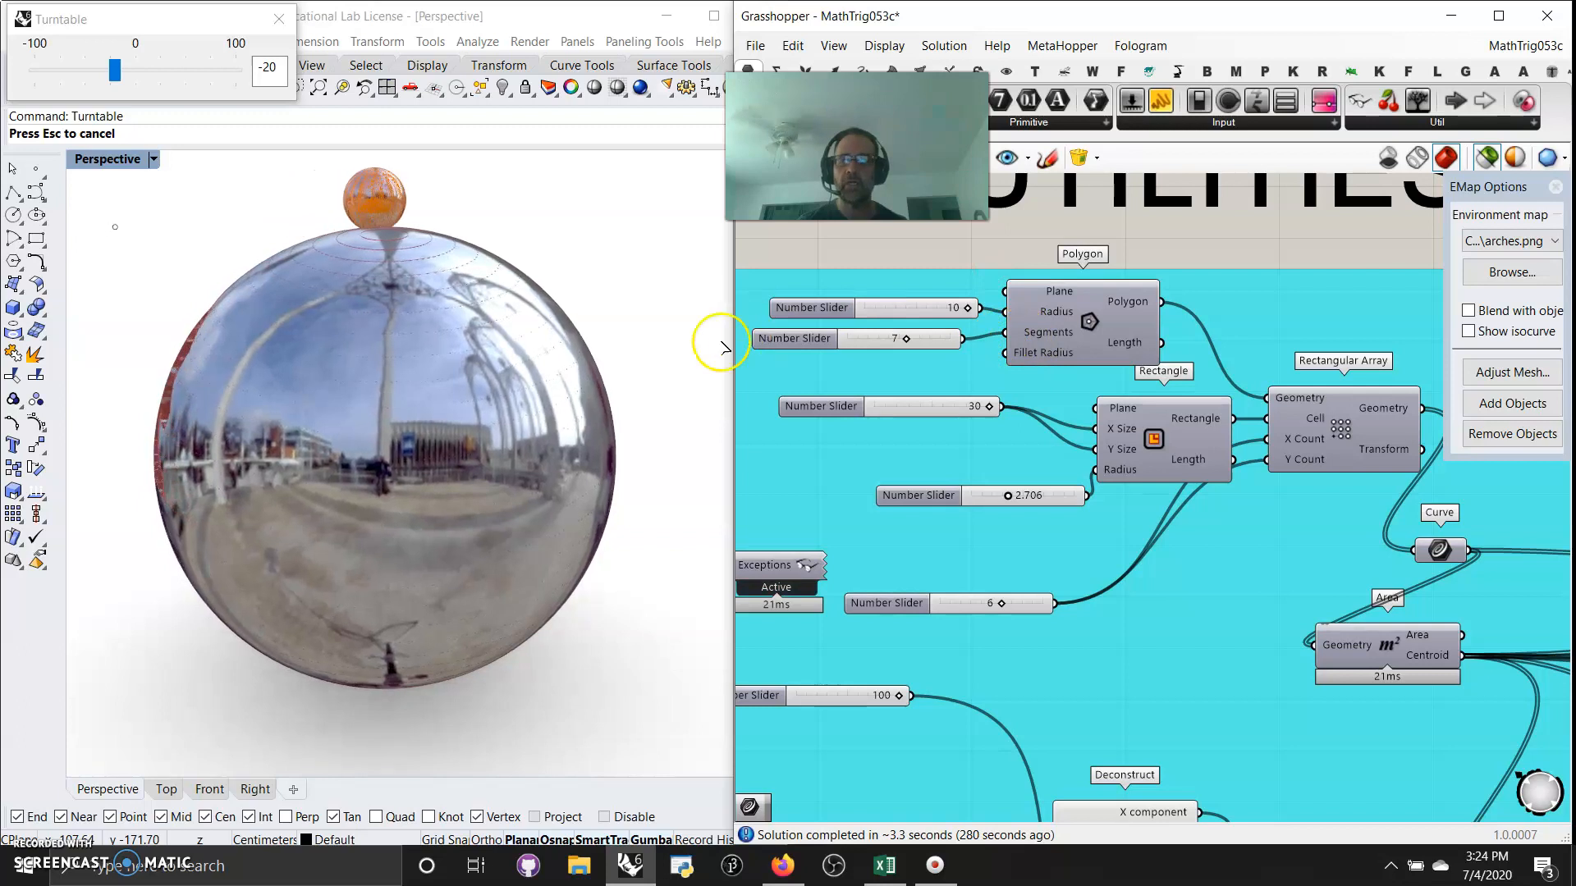
pyautogui.moveTo(864, 653); pyautogui.dragTo(998, 589, button='right')
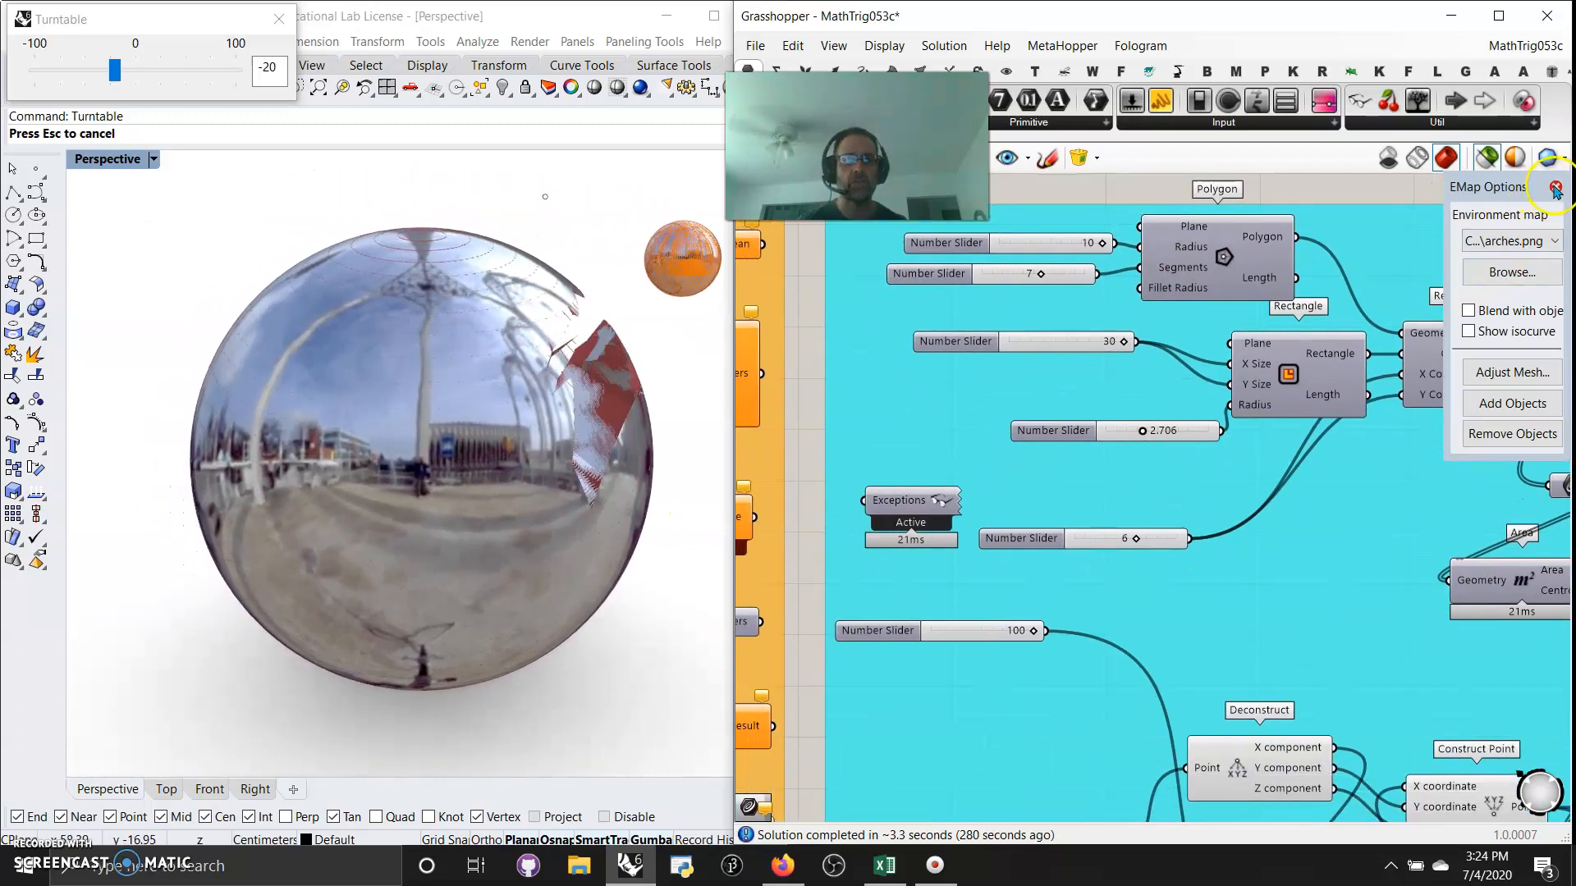
pyautogui.click(1555, 187)
pyautogui.click(279, 19)
# - Frame the sphere and animate the number slider set to 100 from the Perspective viewport with 12 frames at 640 × 480
pyautogui.moveTo(524, 376); pyautogui.dragTo(291, 460, button='right')
pyautogui.scroll(-5, 618, 574)
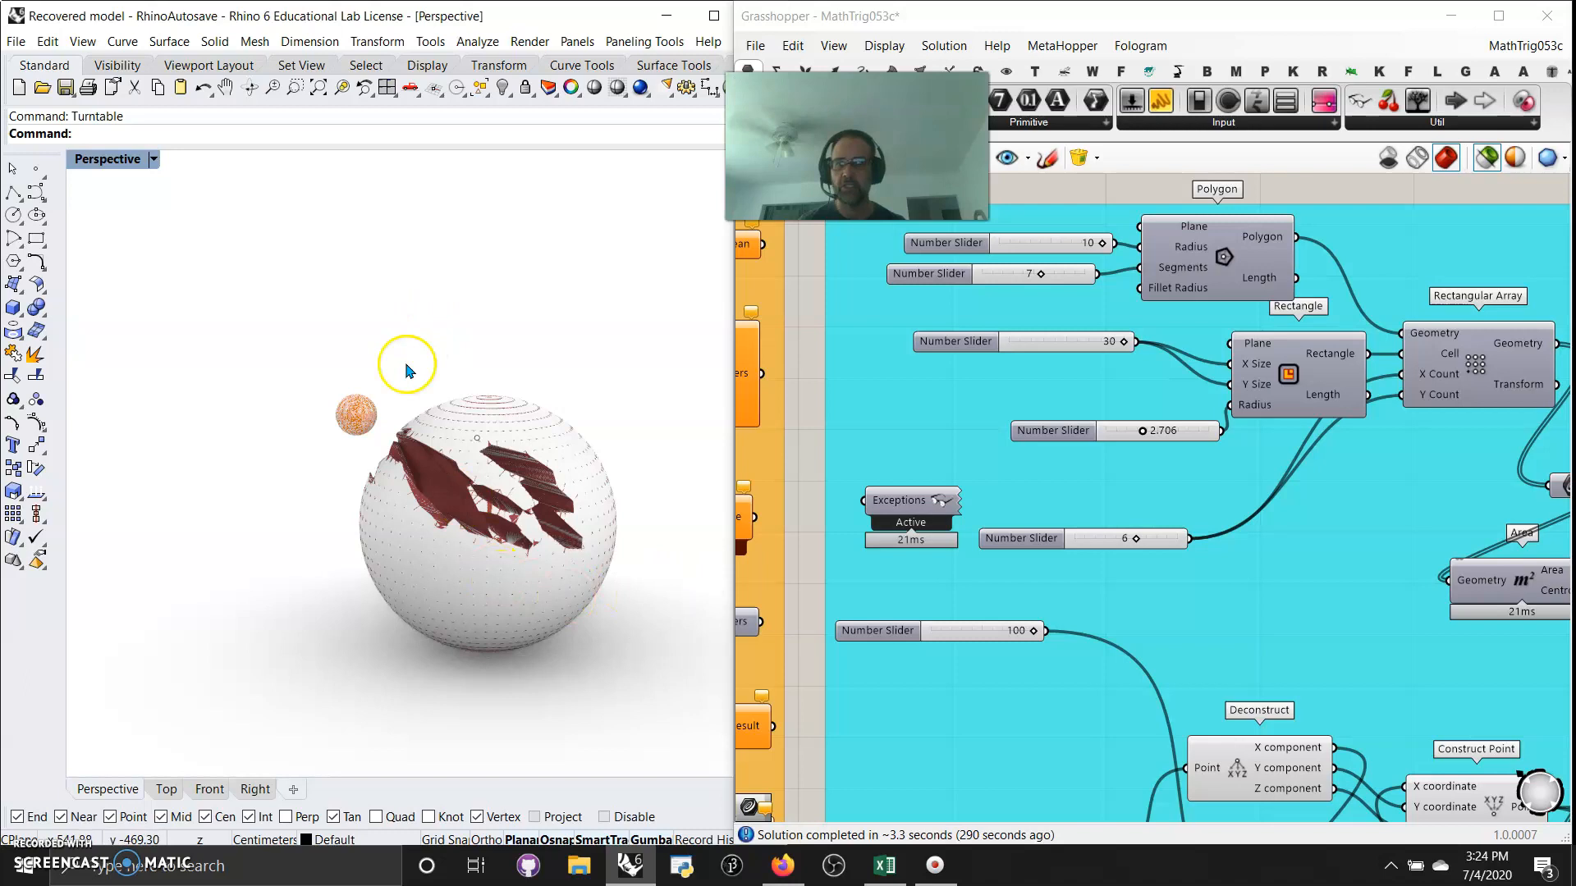
pyautogui.rightClick(950, 639)
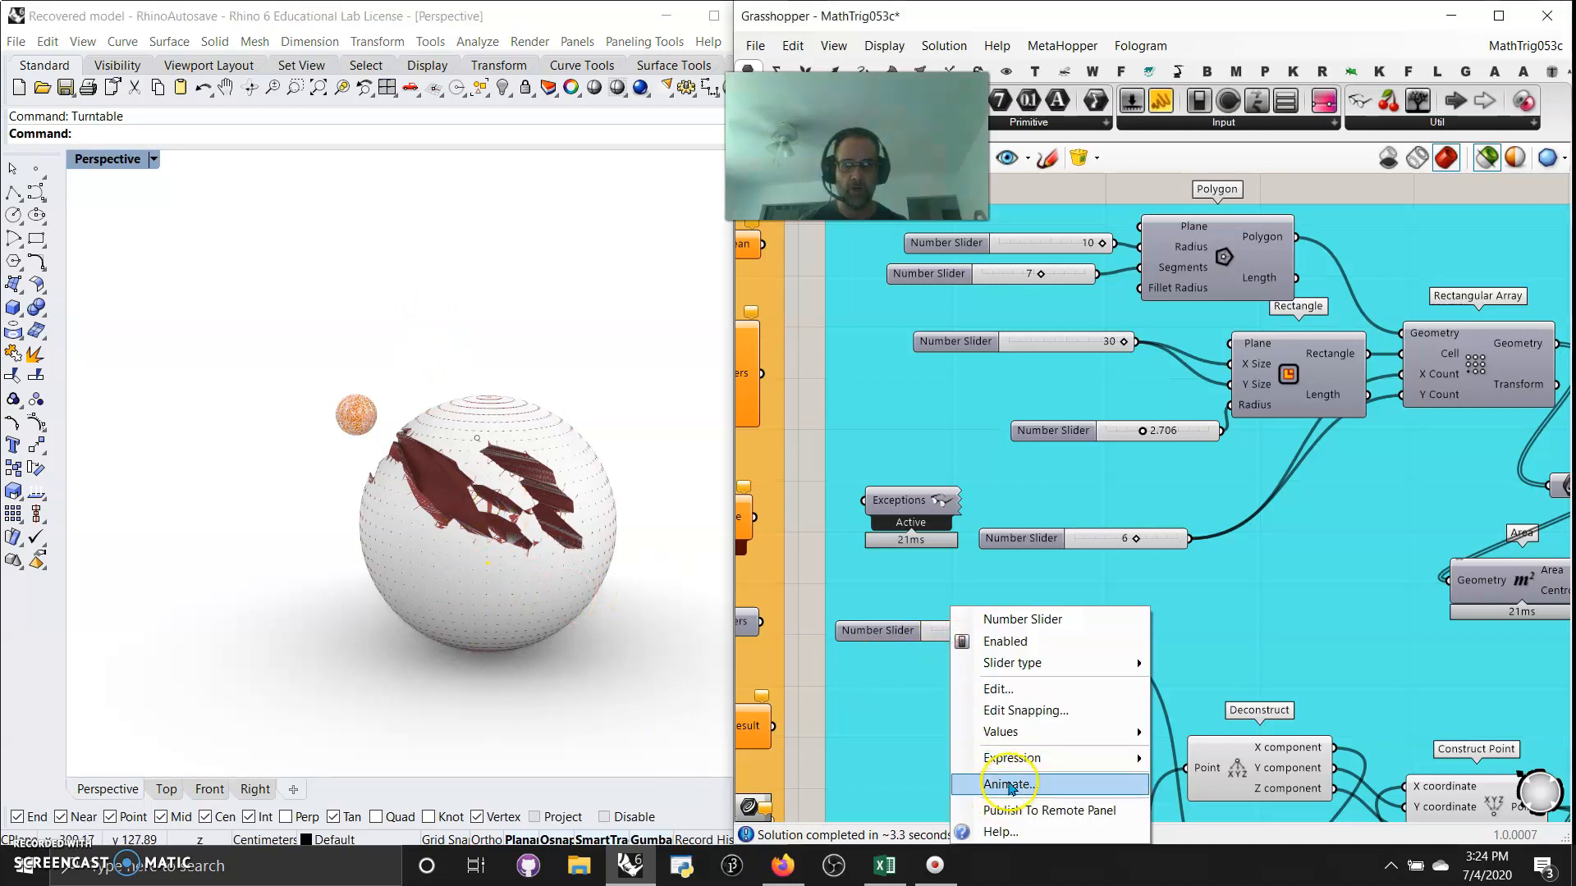
pyautogui.click(1009, 780)
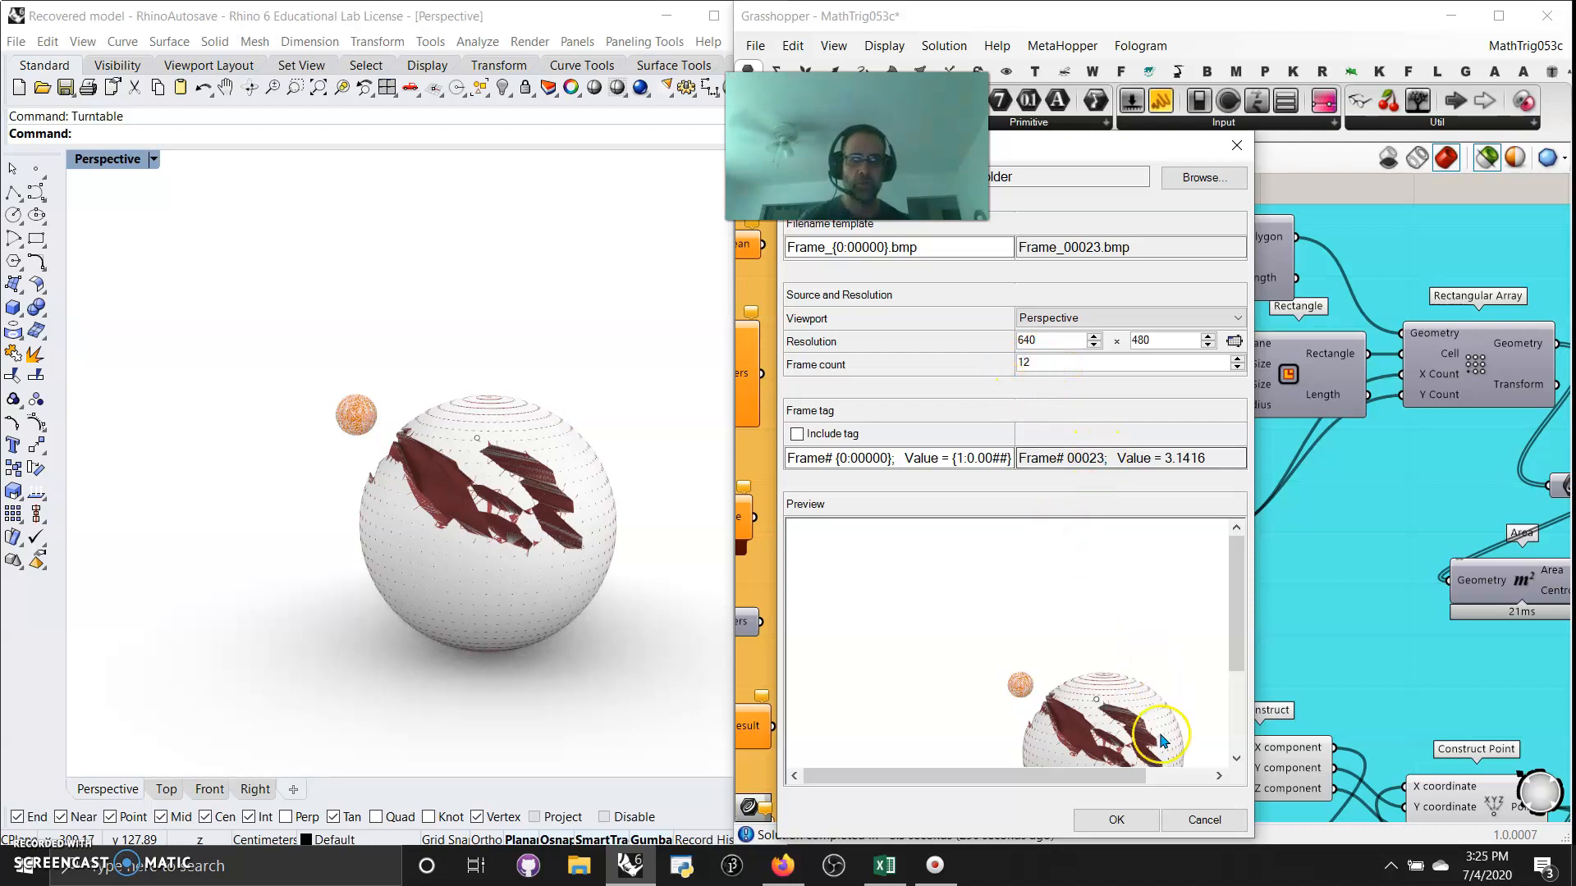
pyautogui.click(1115, 820)
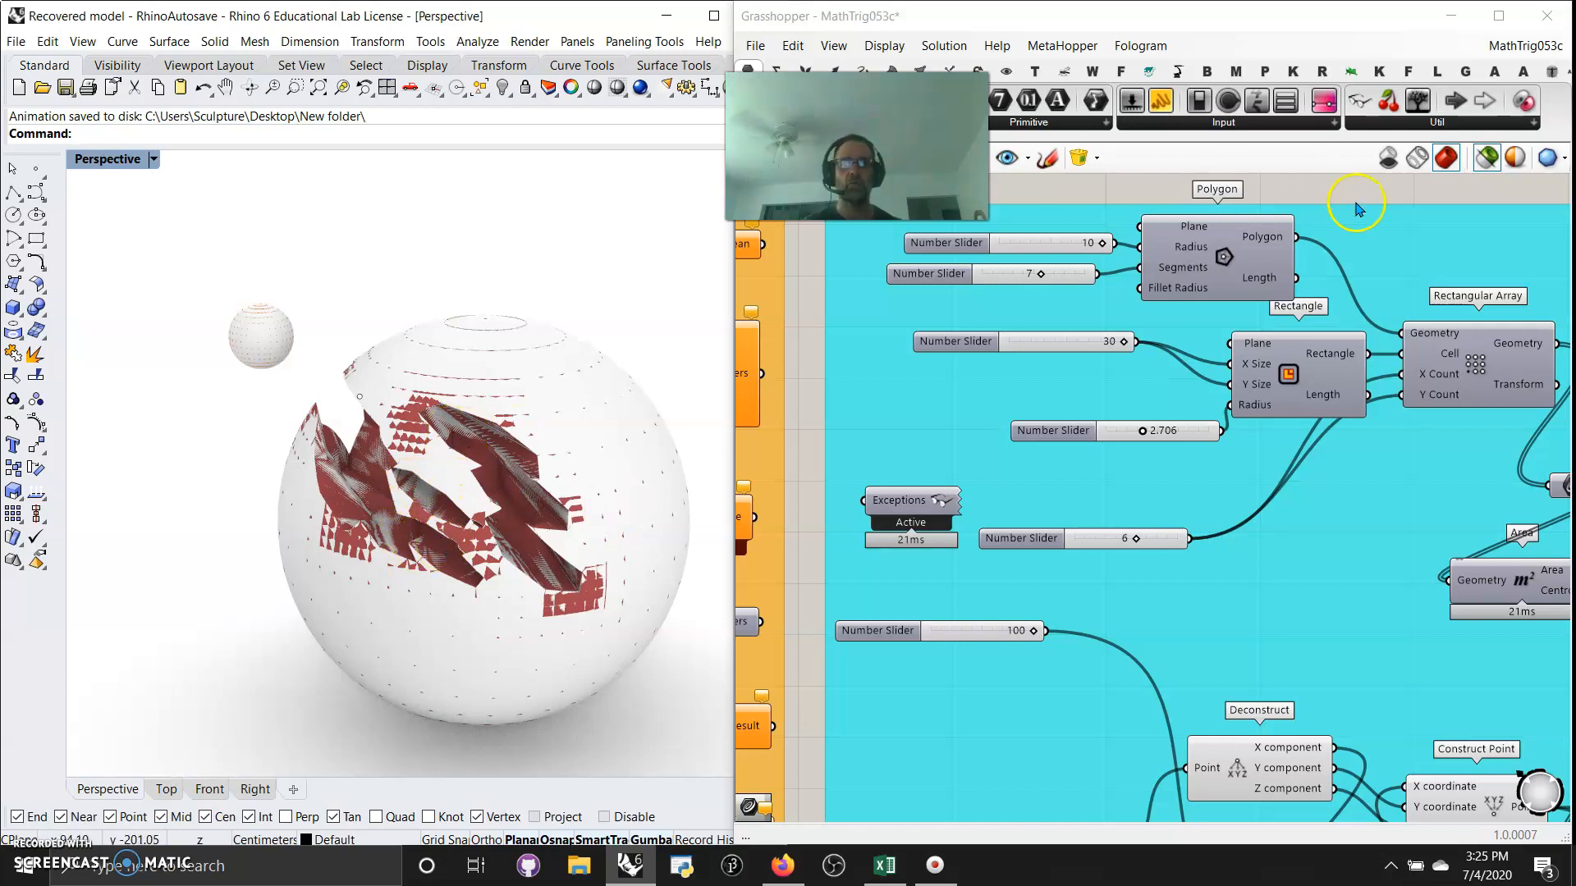
# - Select all the Rhino objects of the sphere model in the Perspective viewport and hide them
pyautogui.click(1484, 157)
pyautogui.moveTo(652, 772)
pyautogui.mouseDown()
pyautogui.moveTo(74, 238)
pyautogui.moveTo(136, 220)
pyautogui.mouseUp()
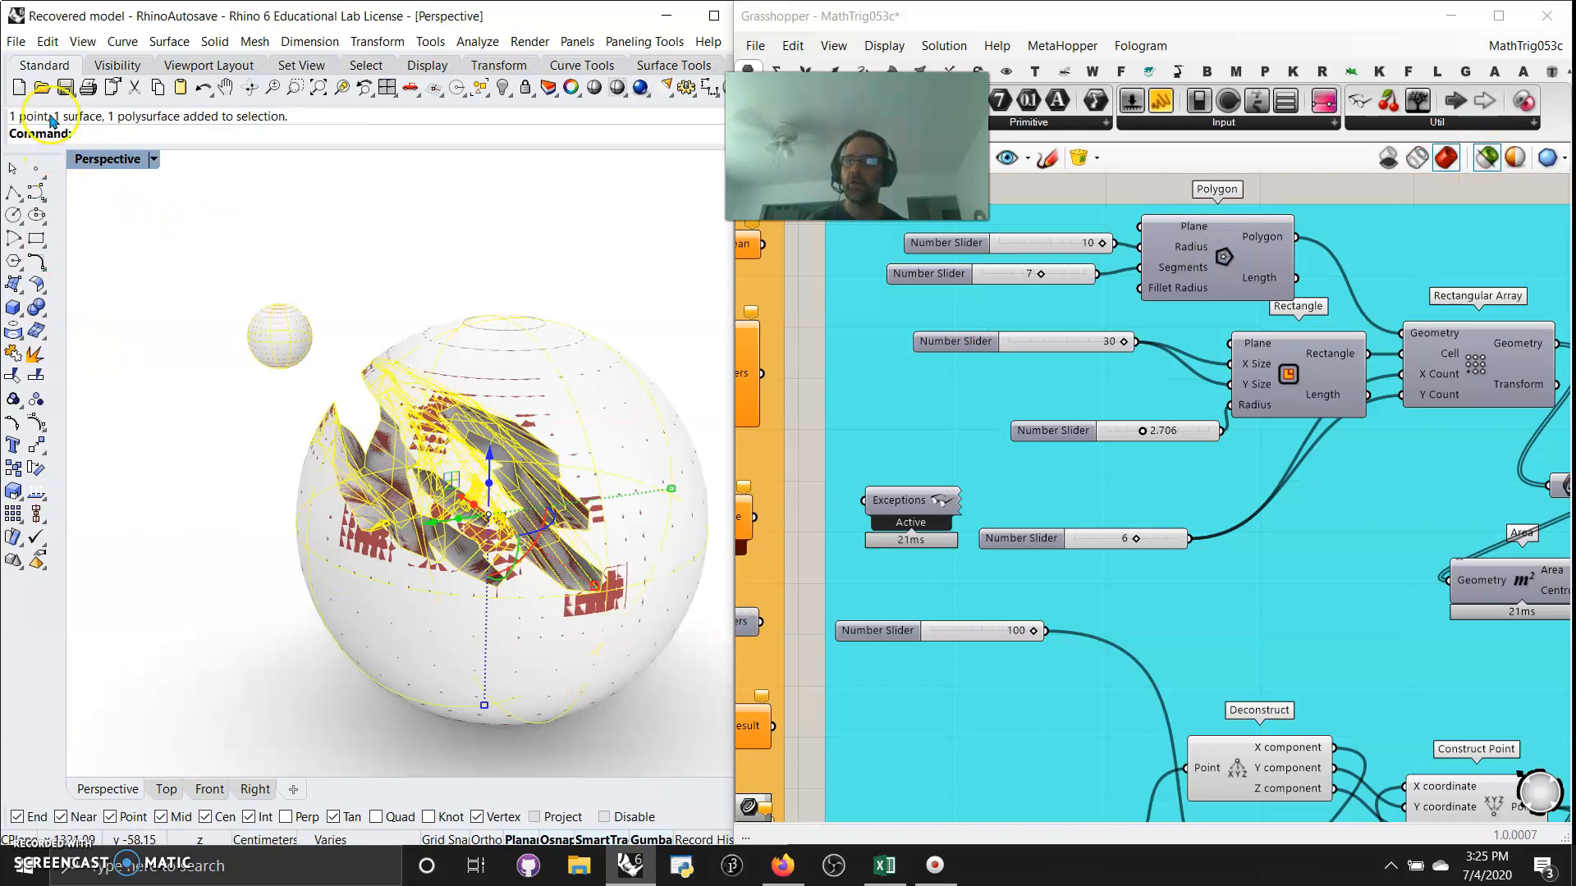
pyautogui.click(109, 67)
pyautogui.click(20, 87)
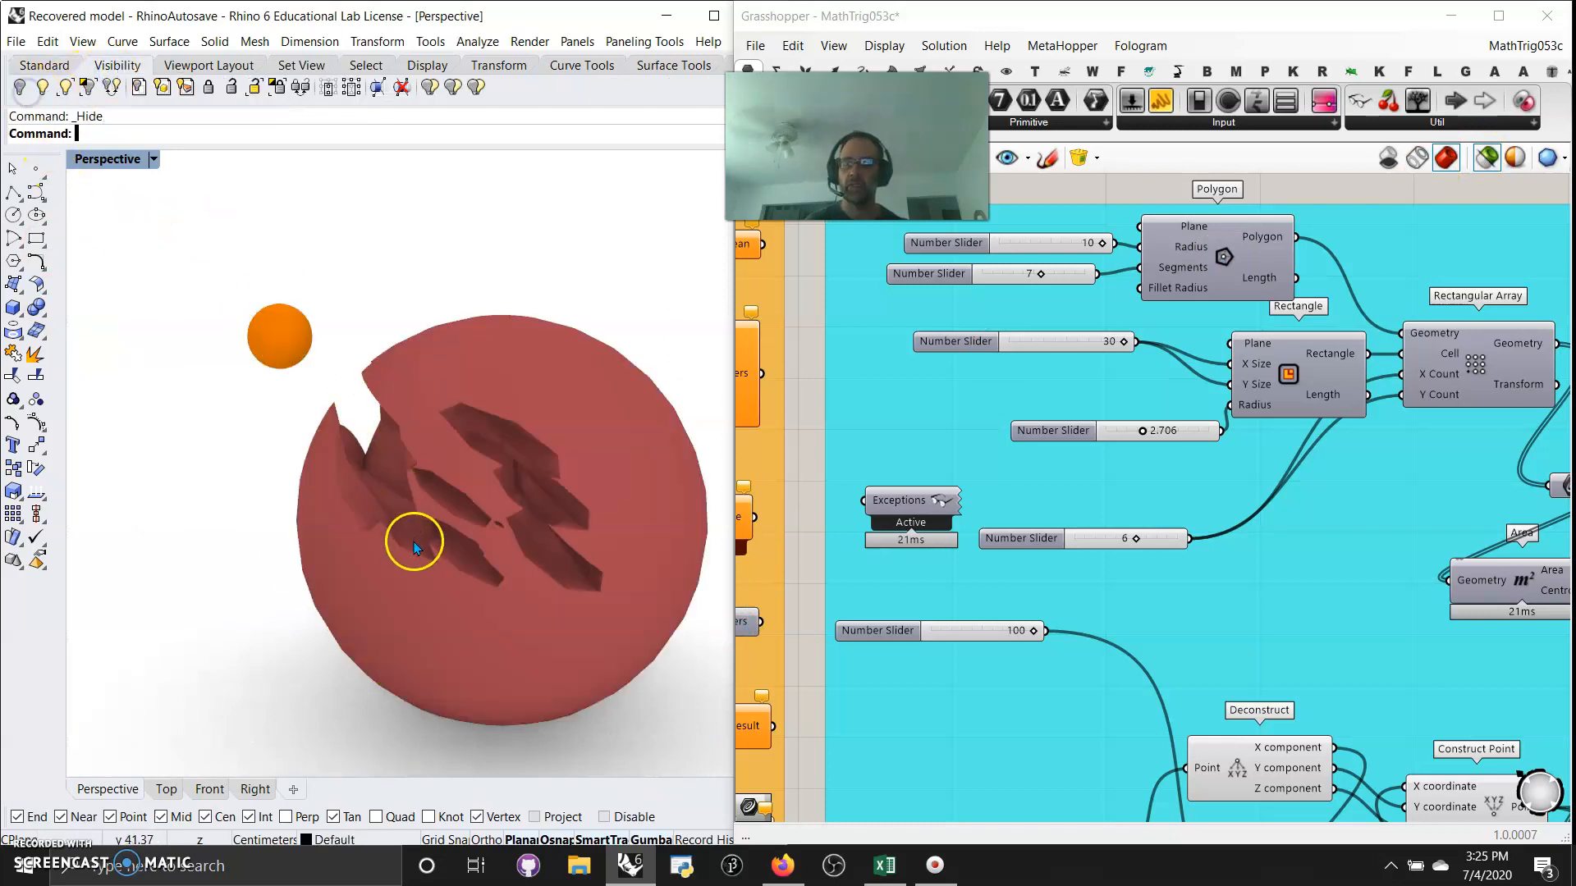
# - Render the animation of the slider set to 100 again, using only the Grasshopper preview geometry
pyautogui.rightClick(989, 641)
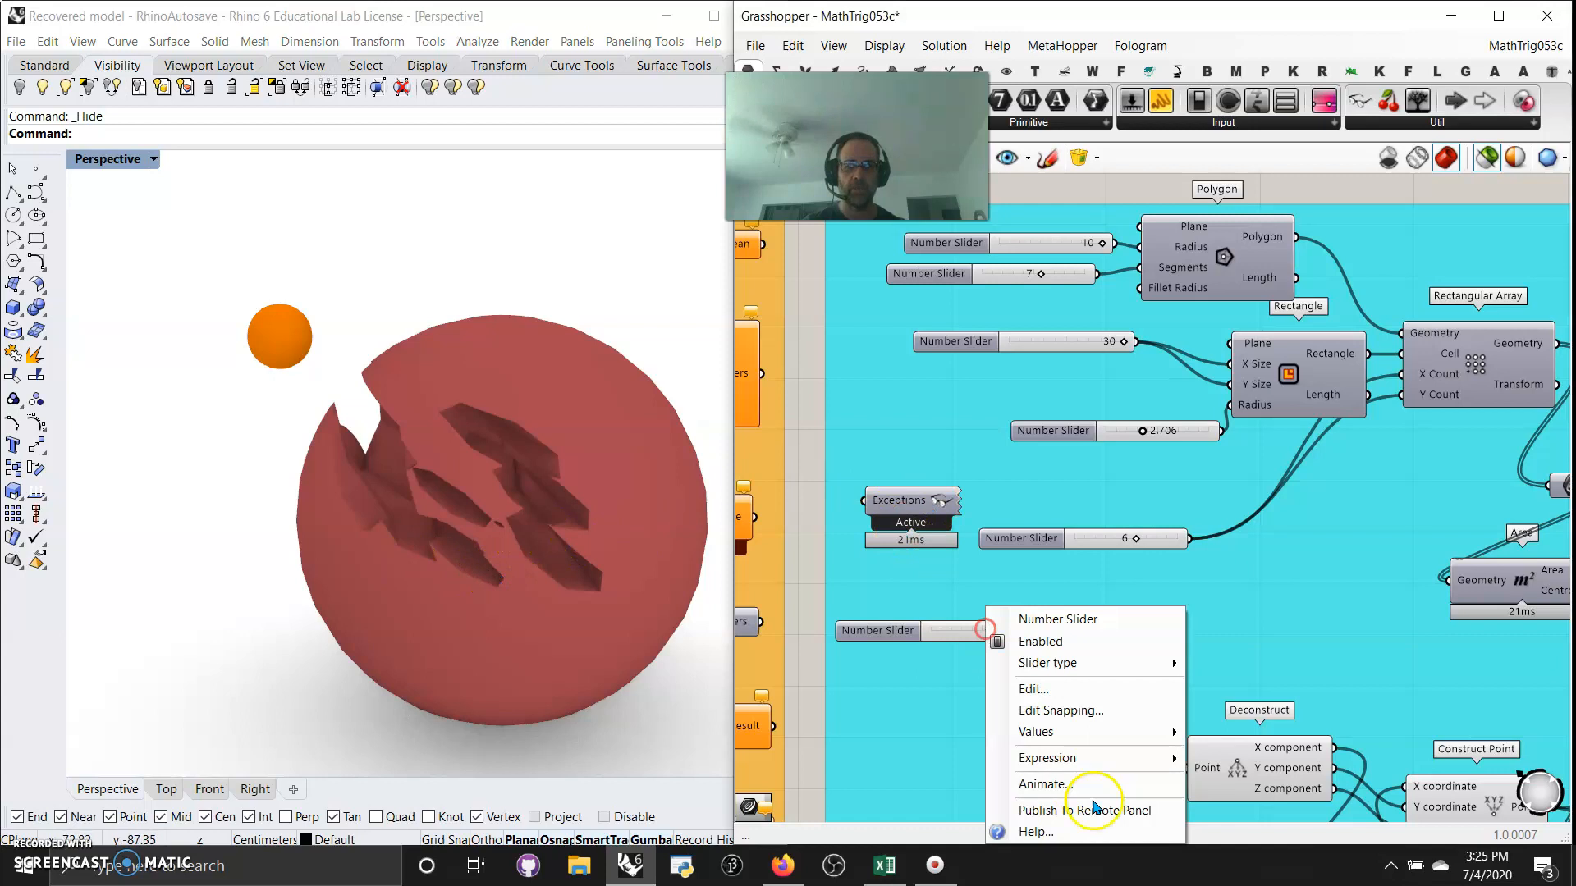
pyautogui.click(1051, 788)
pyautogui.click(1139, 819)
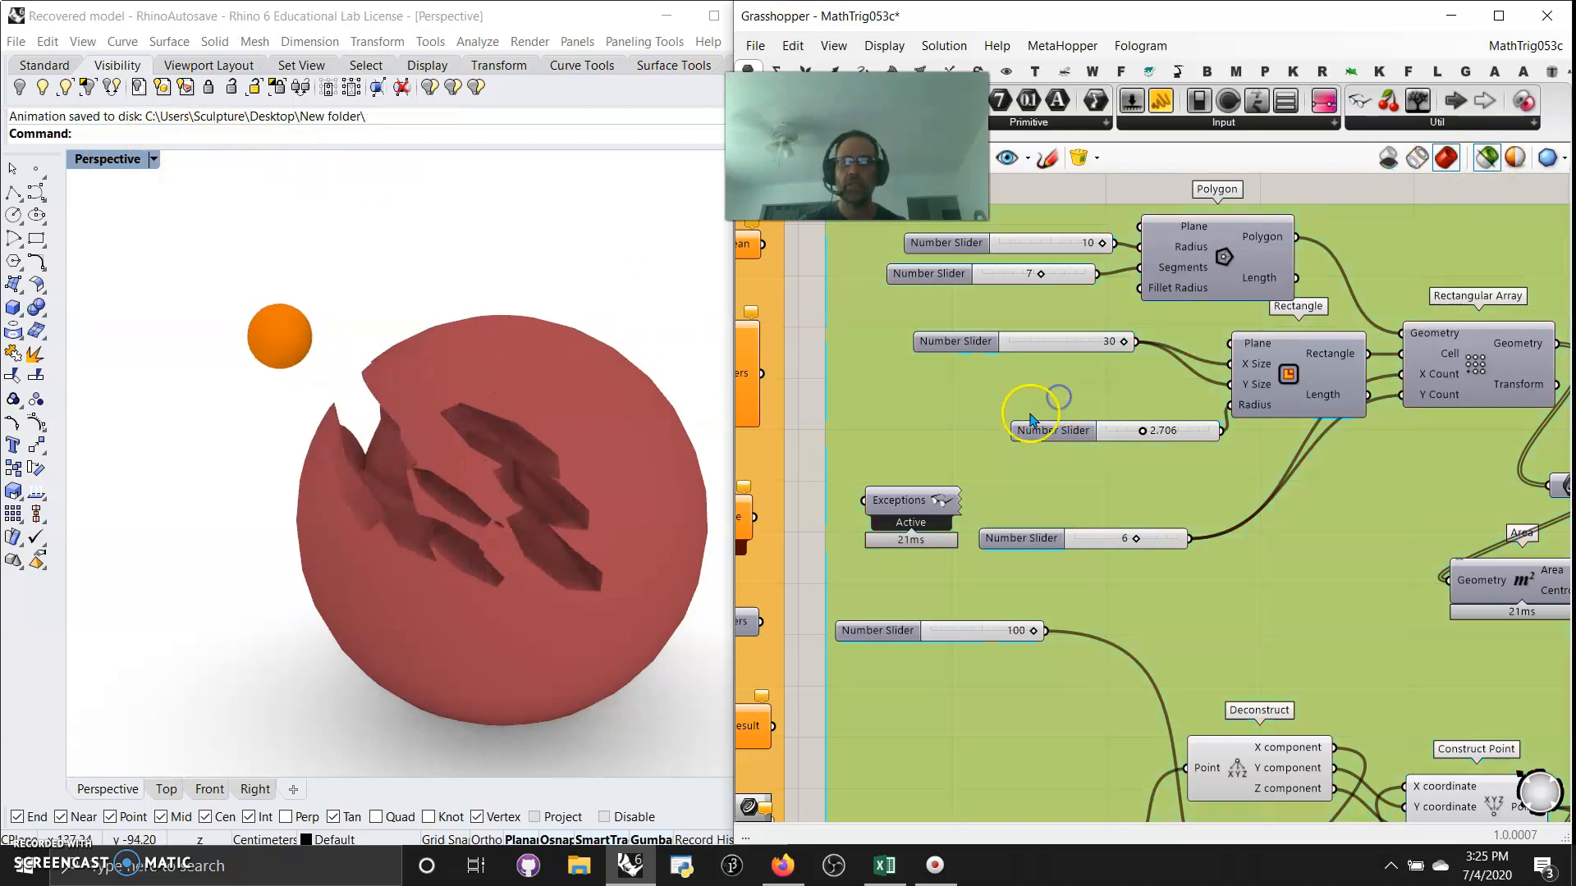
# - Ungroup the colored group surrounding the Polygon, Rectangle and Rectangular Array components
pyautogui.rightClick(969, 404)
pyautogui.click(1038, 546)
pyautogui.moveTo(971, 457); pyautogui.dragTo(904, 443, button='right')
# - Limit the preview to the selected Polygon component and set the Perspective viewport to Shaded display
pyautogui.click(1143, 320)
pyautogui.click(1486, 158)
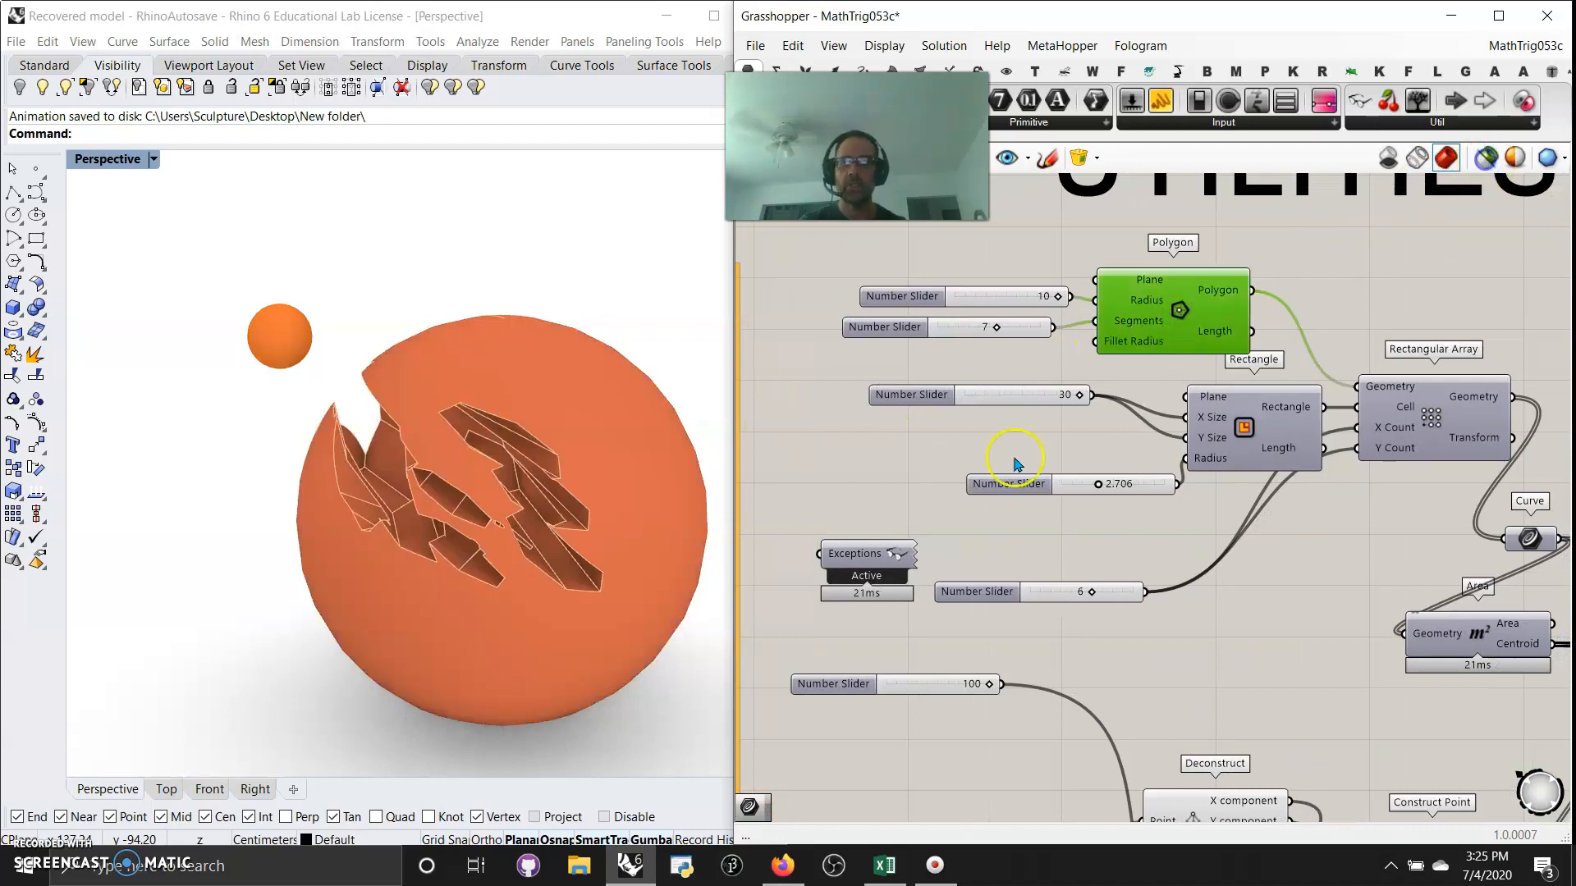
pyautogui.moveTo(659, 703); pyautogui.dragTo(107, 238)
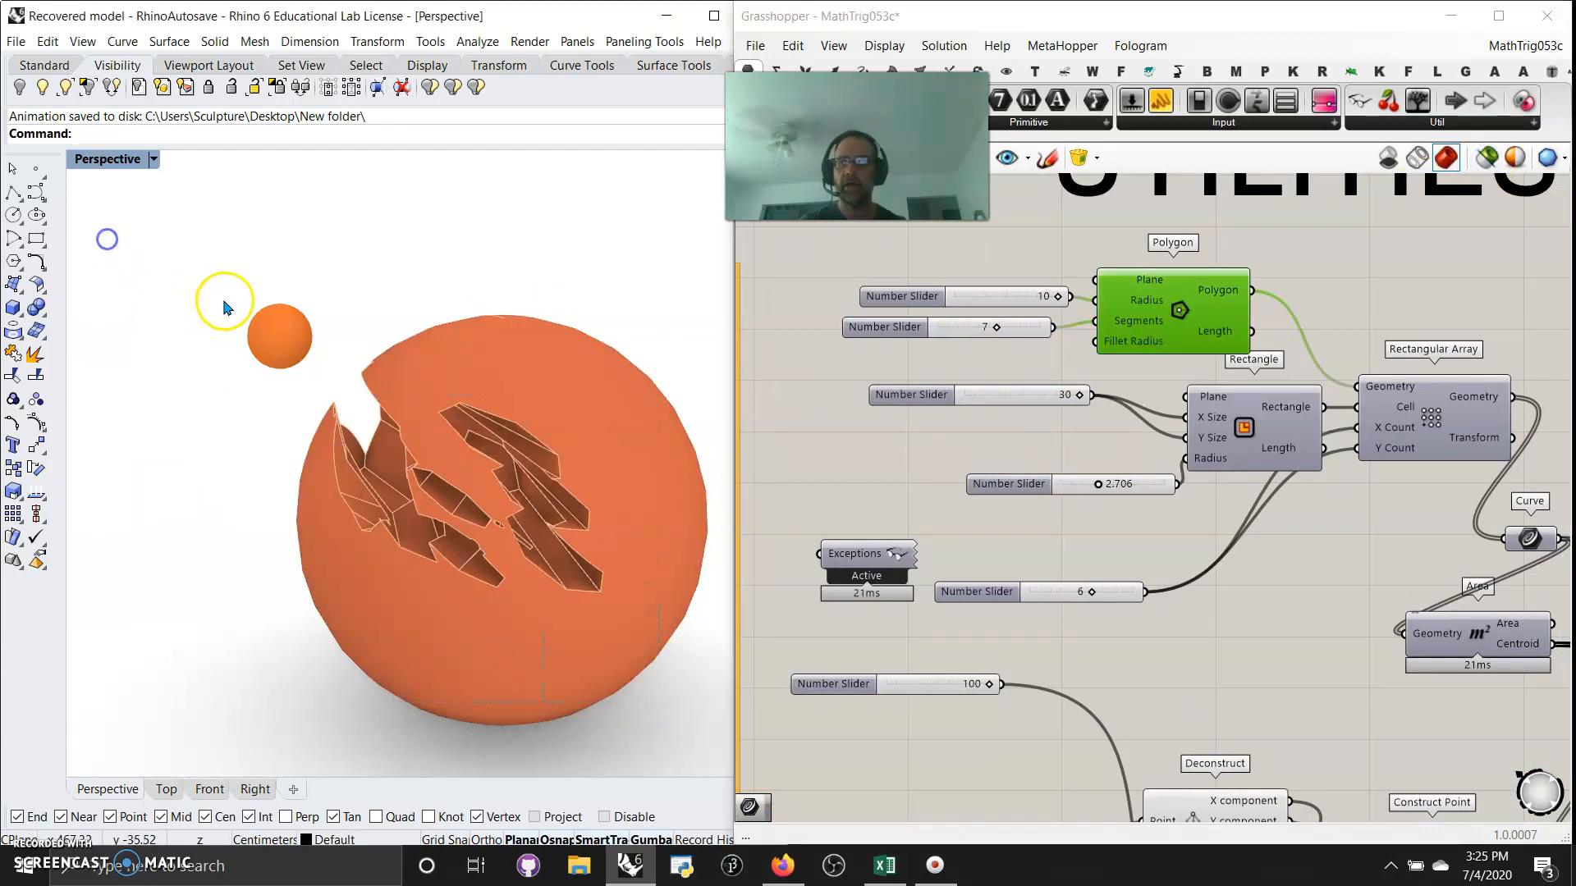
pyautogui.click(107, 158)
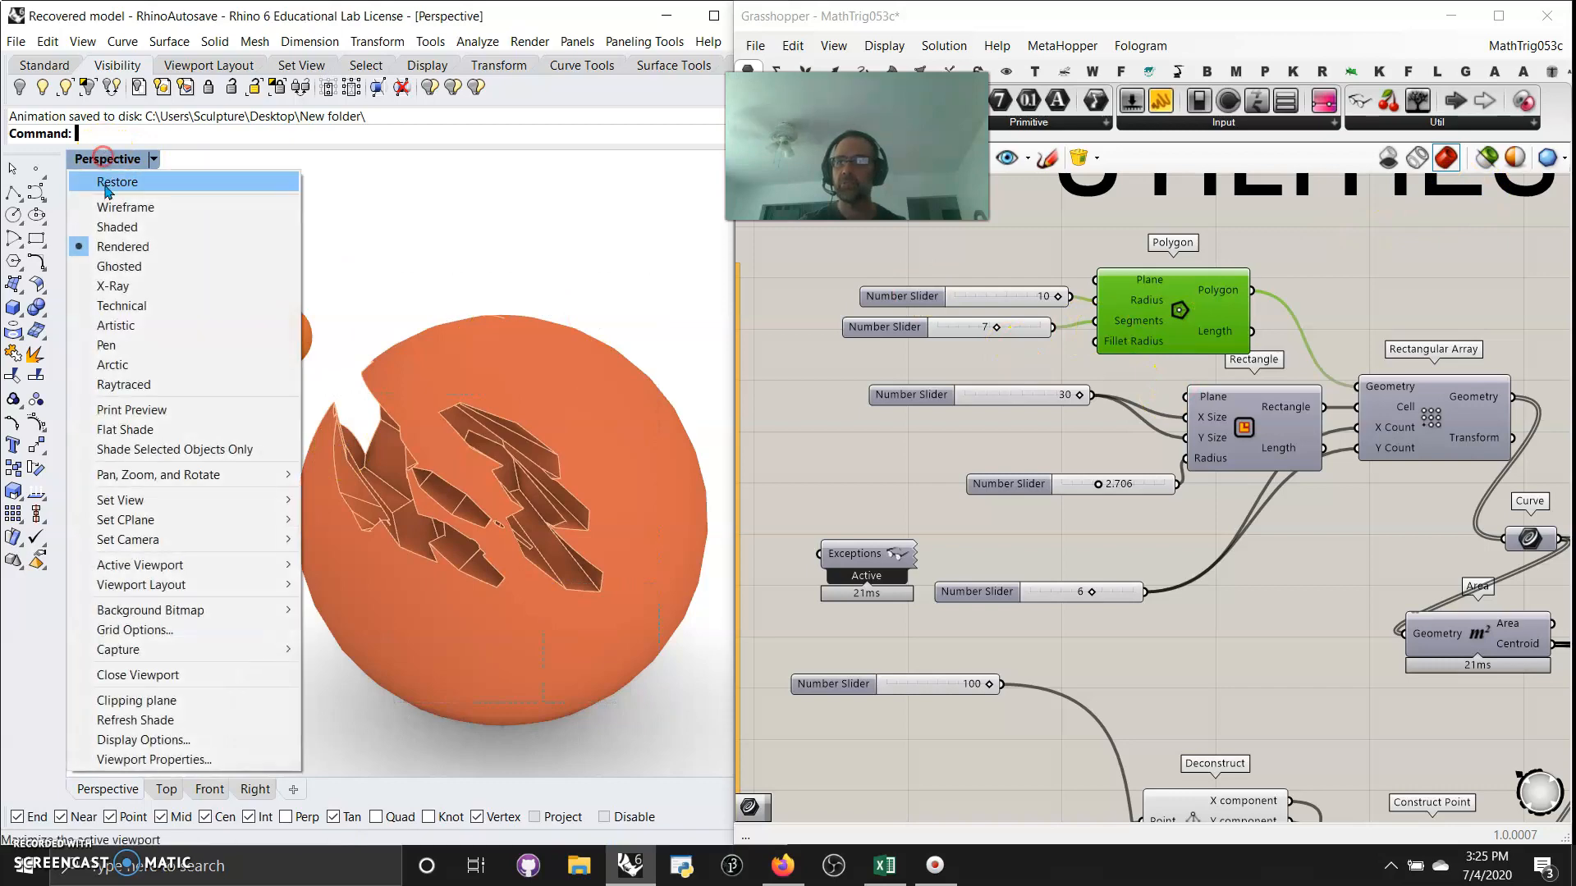
pyautogui.click(109, 220)
pyautogui.click(1486, 158)
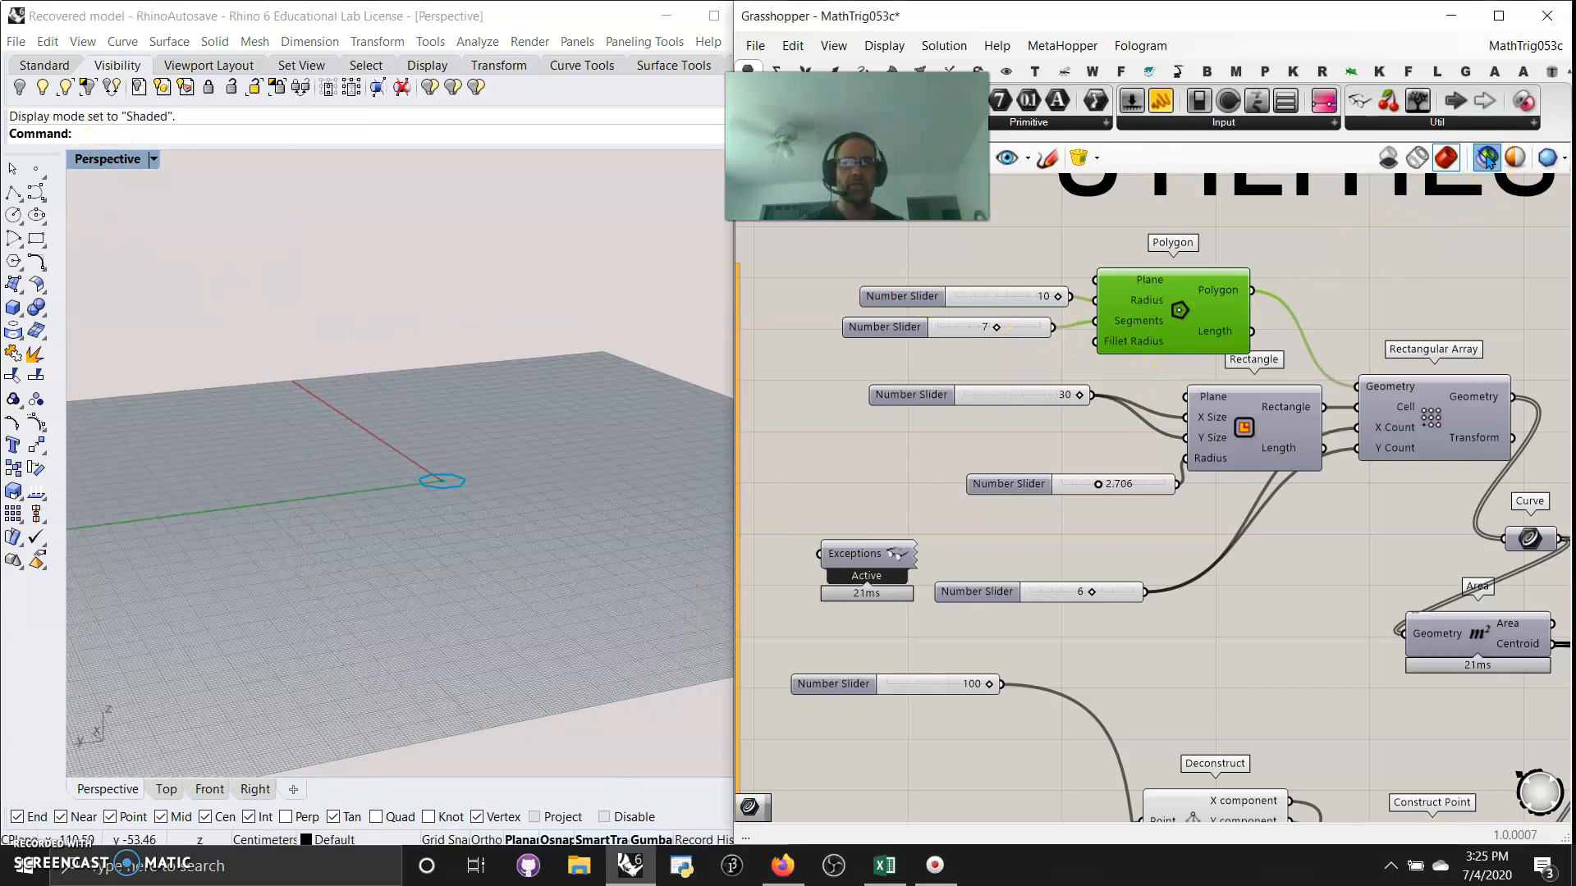
pyautogui.moveTo(397, 520)
pyautogui.mouseDown(button='right')
pyautogui.moveTo(476, 551)
pyautogui.moveTo(514, 621)
pyautogui.mouseUp(button='right')
pyautogui.scroll(9, 435, 470)
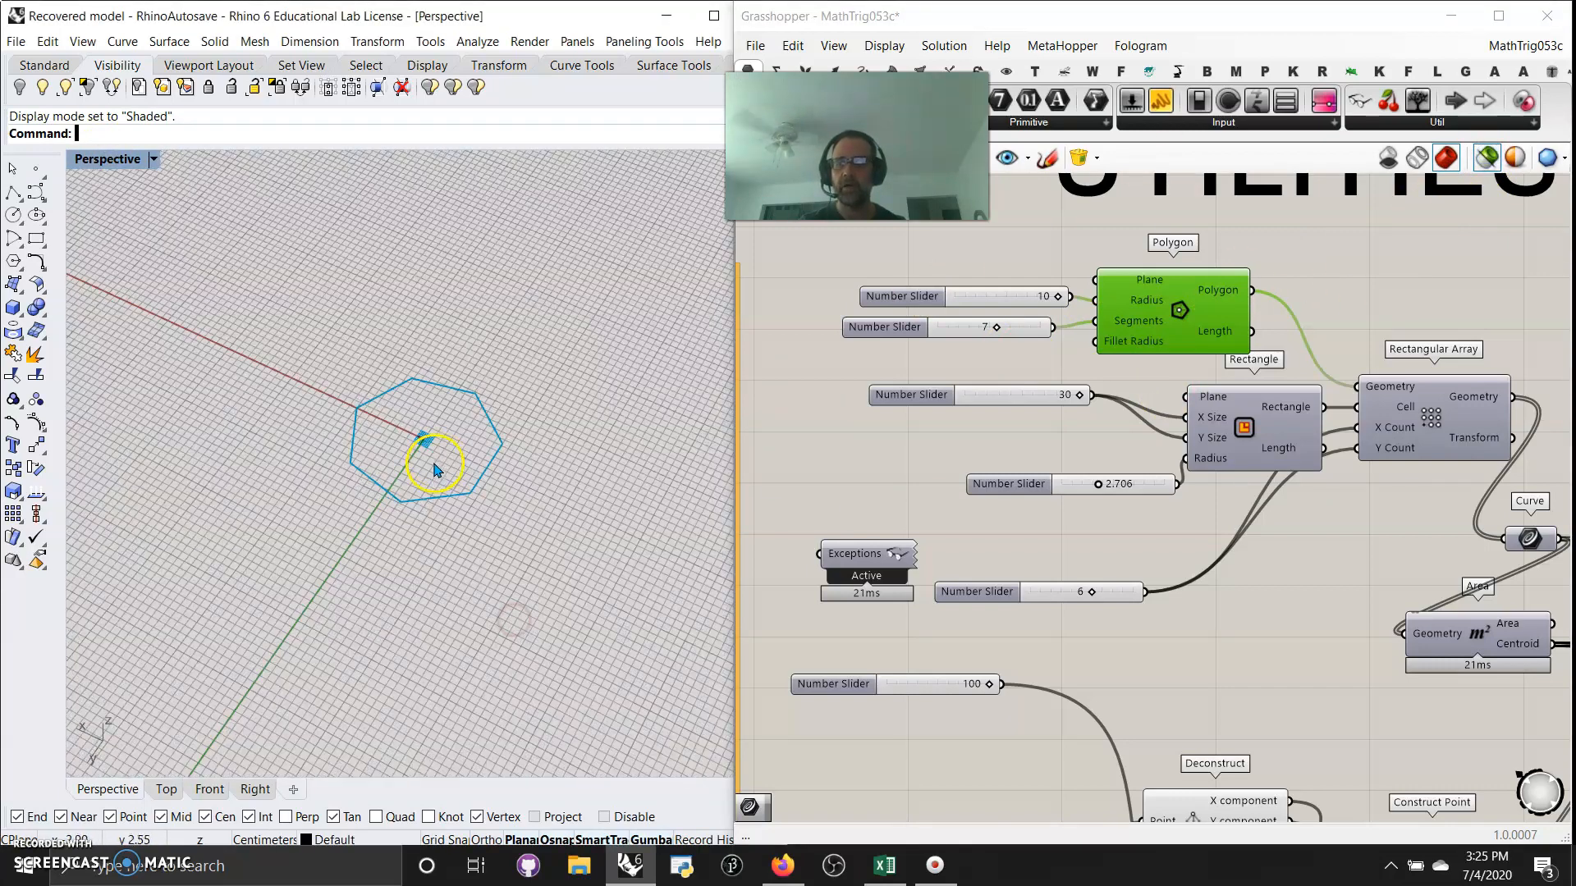
# - Preview the Rectangle cell and the polygon grid of the Rectangular Array component in the viewport
pyautogui.click(1245, 435)
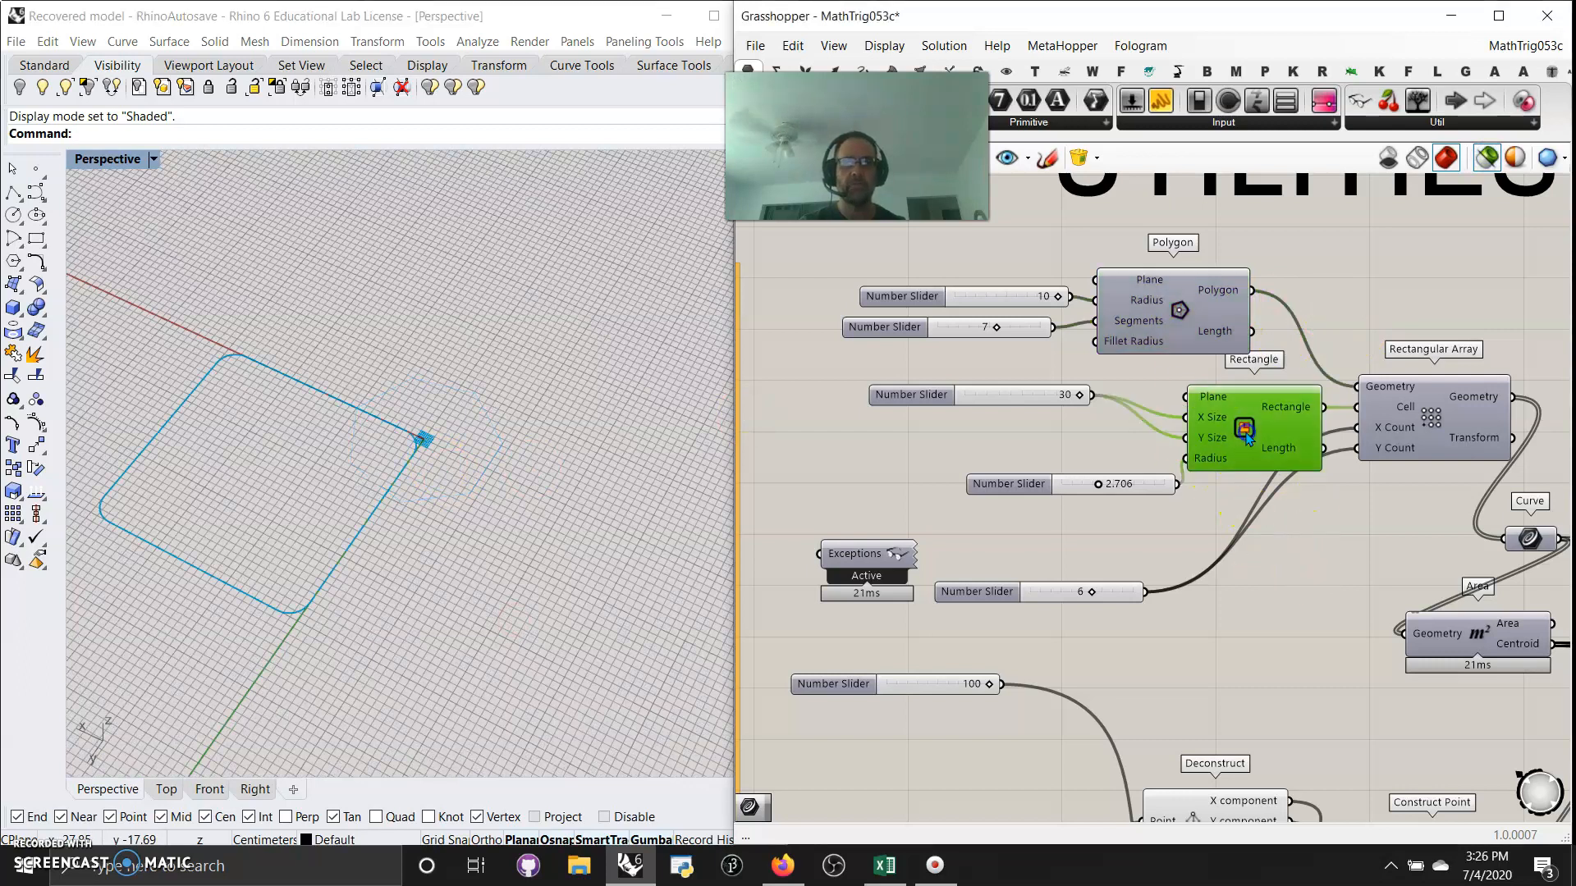
pyautogui.moveTo(1240, 428); pyautogui.dragTo(1242, 438)
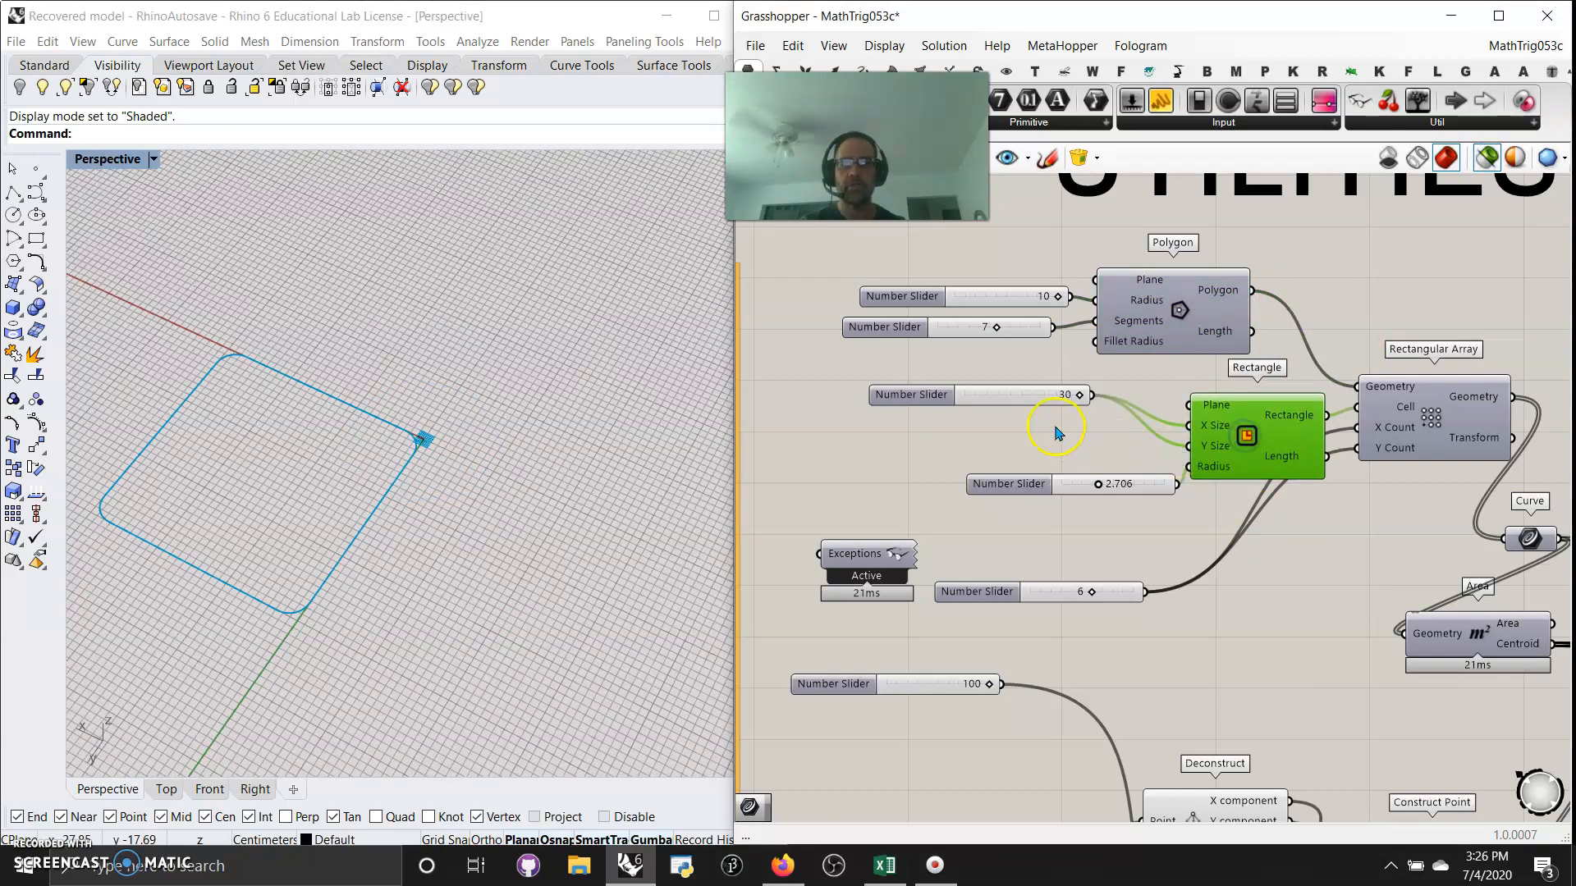
pyautogui.moveTo(1381, 460); pyautogui.dragTo(1229, 409, button='right')
pyautogui.click(1279, 379)
pyautogui.scroll(-12, 496, 535)
pyautogui.moveTo(494, 564); pyautogui.dragTo(541, 521, button='right')
pyautogui.scroll(7, 559, 557)
# - Preview the centroid points of the Area component fed by the Curve parameter
pyautogui.moveTo(1125, 581); pyautogui.dragTo(1068, 418, button='right')
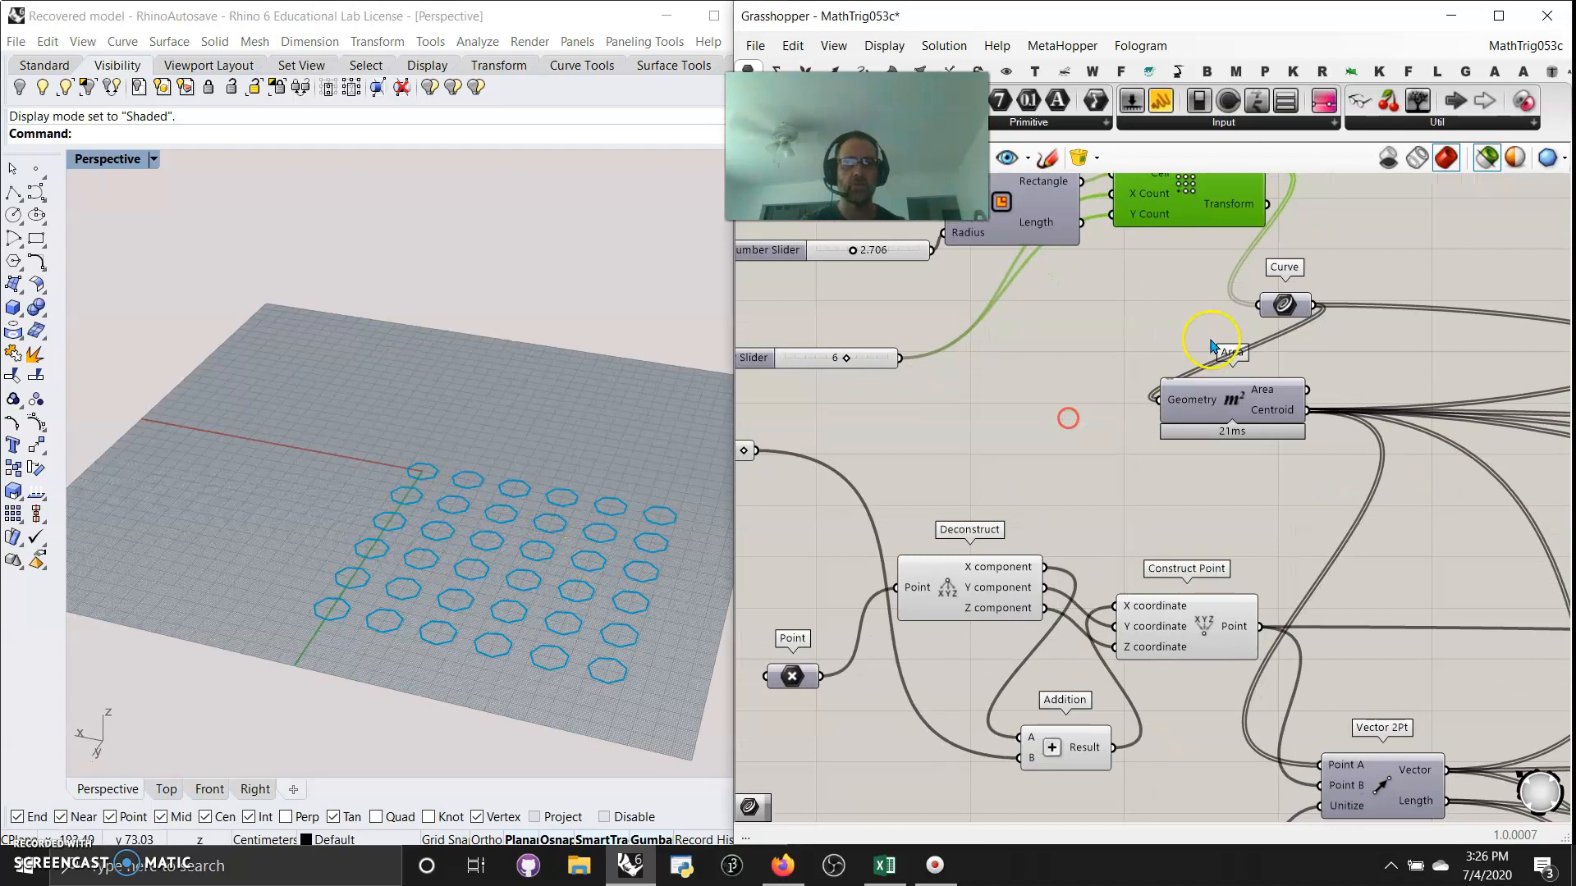
pyautogui.click(1268, 406)
pyautogui.scroll(-5, 1022, 493)
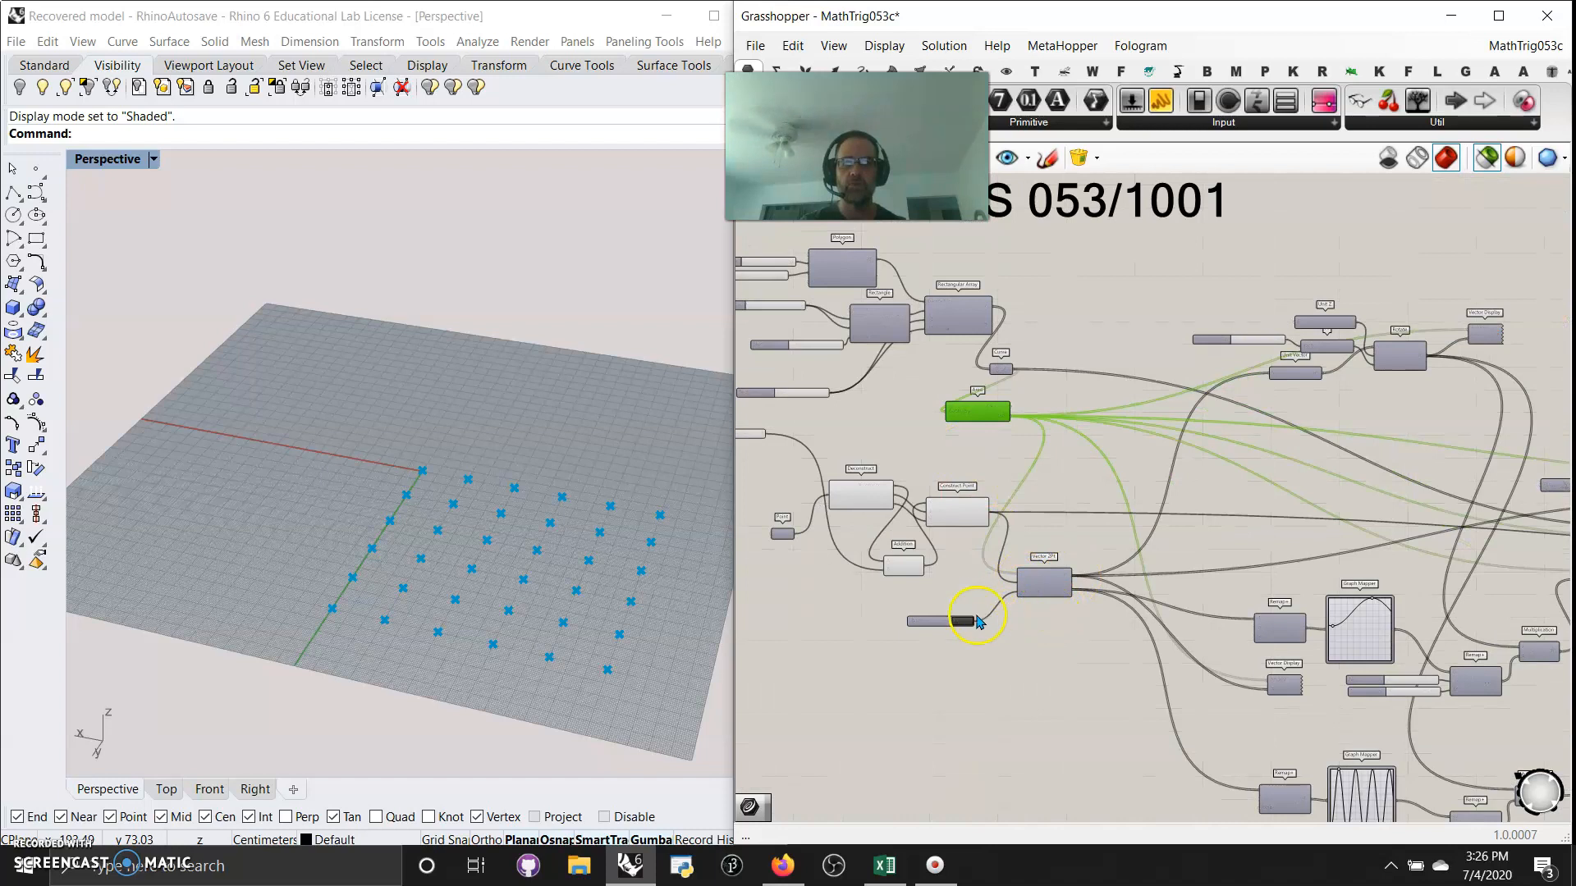
# - Preview the Point parameter feeding Deconstruct and extract a separate source Point parameter from it
pyautogui.scroll(4, 820, 575)
pyautogui.moveTo(806, 526); pyautogui.dragTo(764, 449)
pyautogui.click(529, 402)
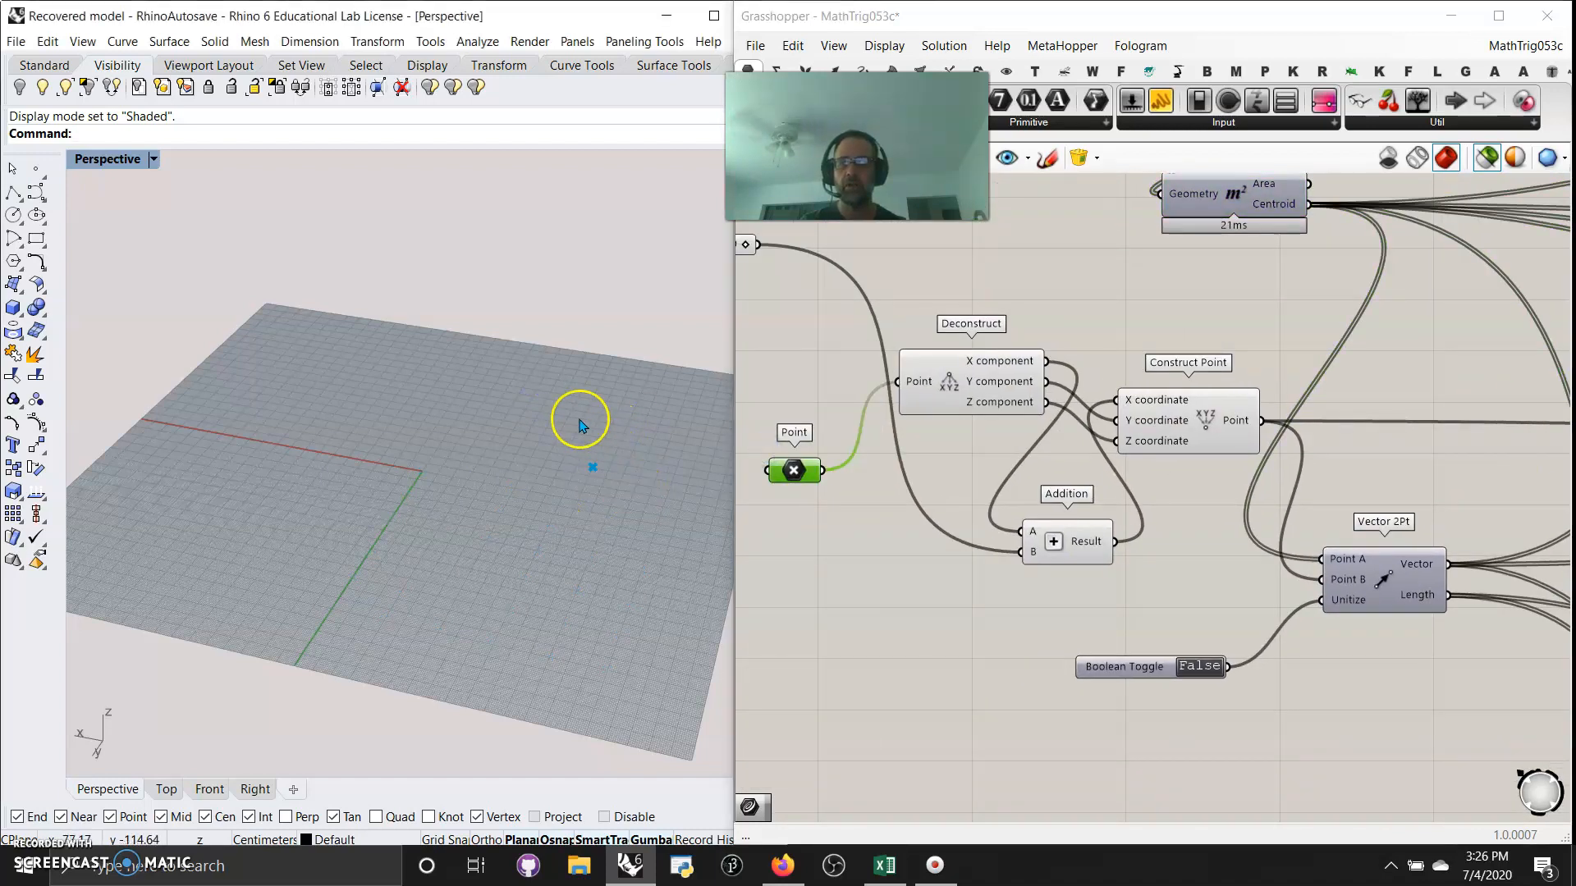
pyautogui.scroll(-3, 578, 424)
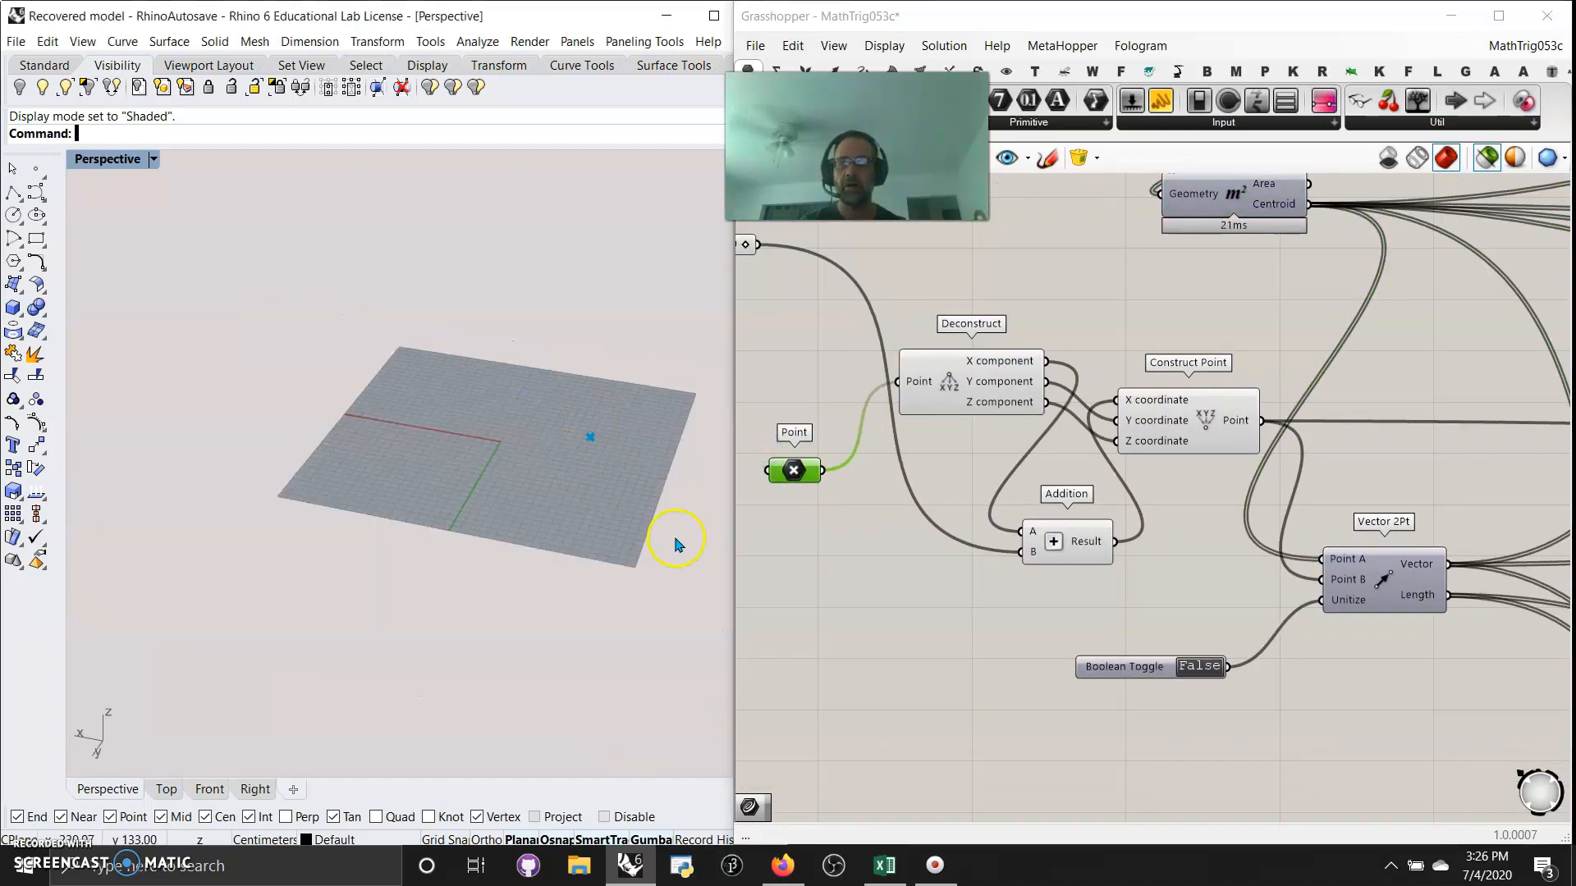
pyautogui.rightClick(794, 480)
pyautogui.click(871, 808)
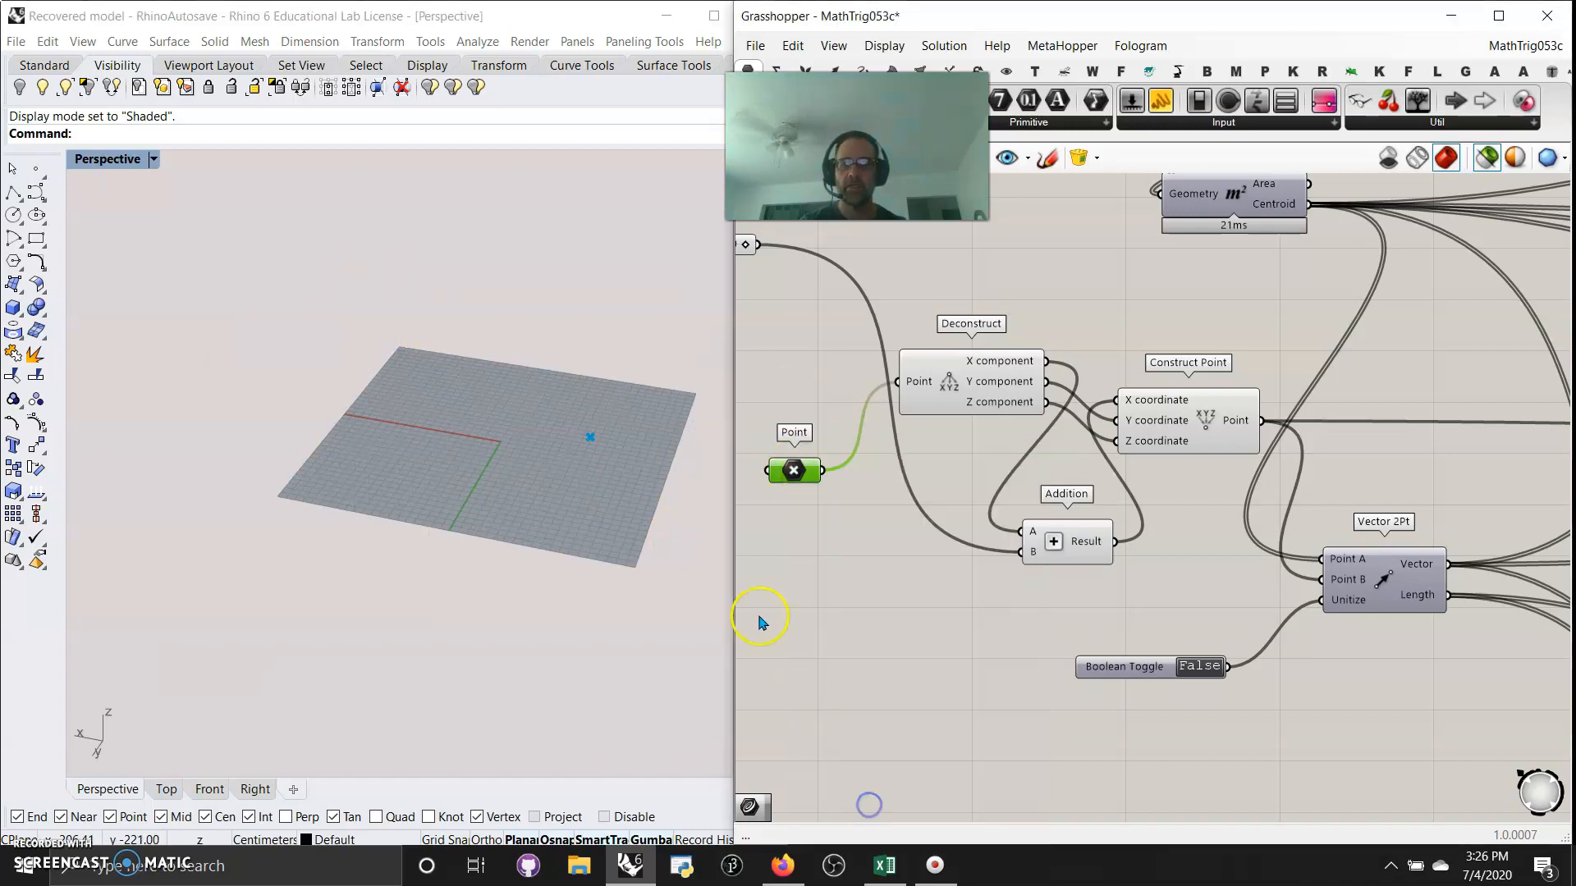
# - Show the hidden Rhino objects and move the reference point out of the sphere along the X axis
pyautogui.click(416, 299)
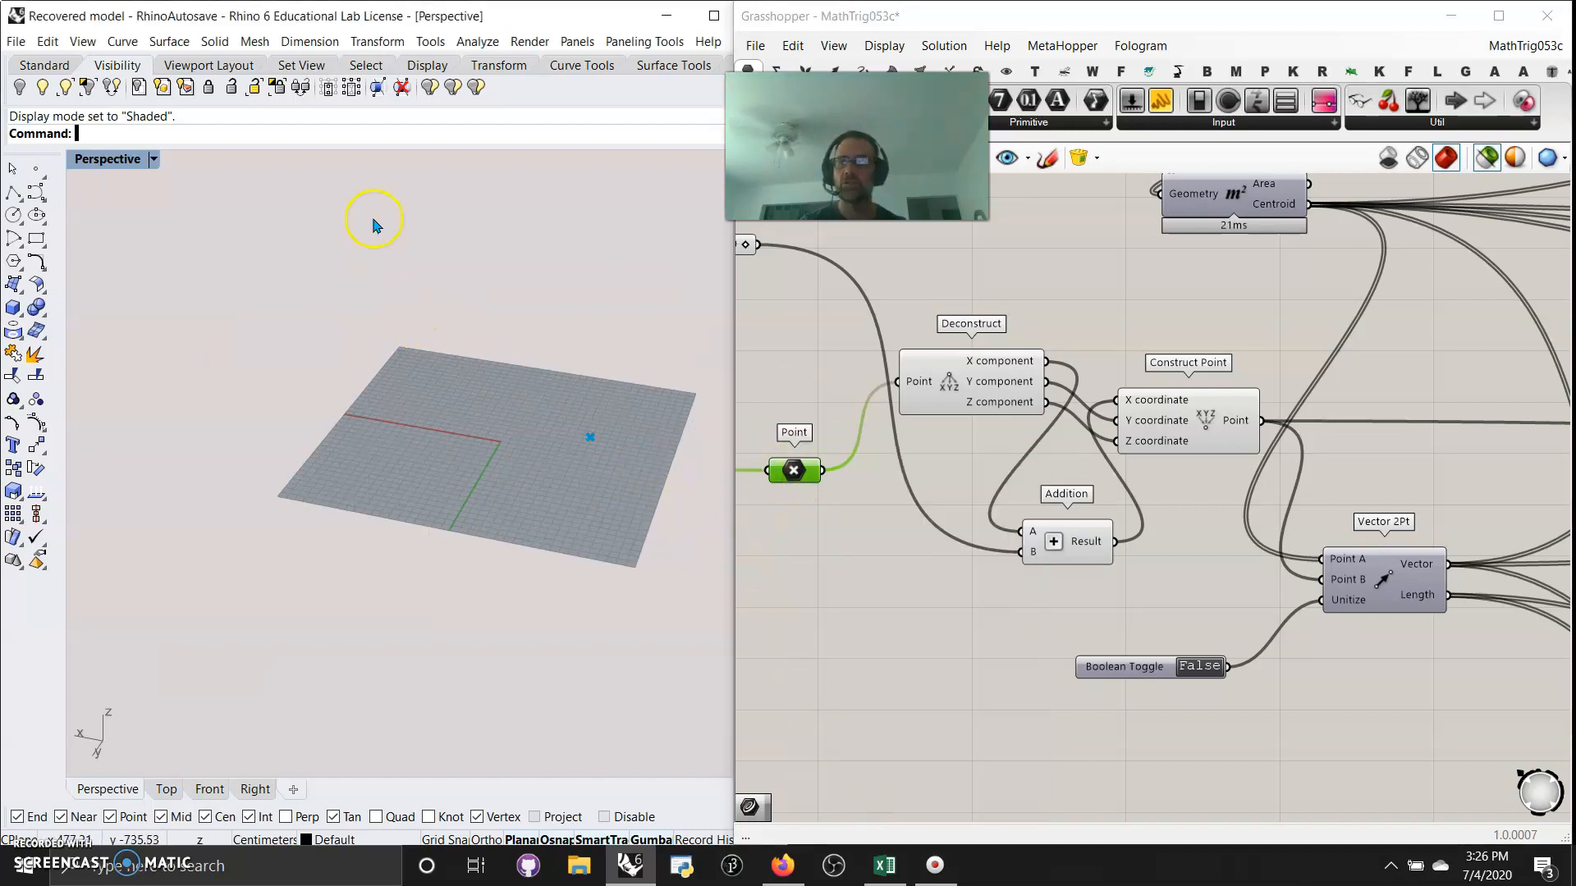
pyautogui.click(42, 86)
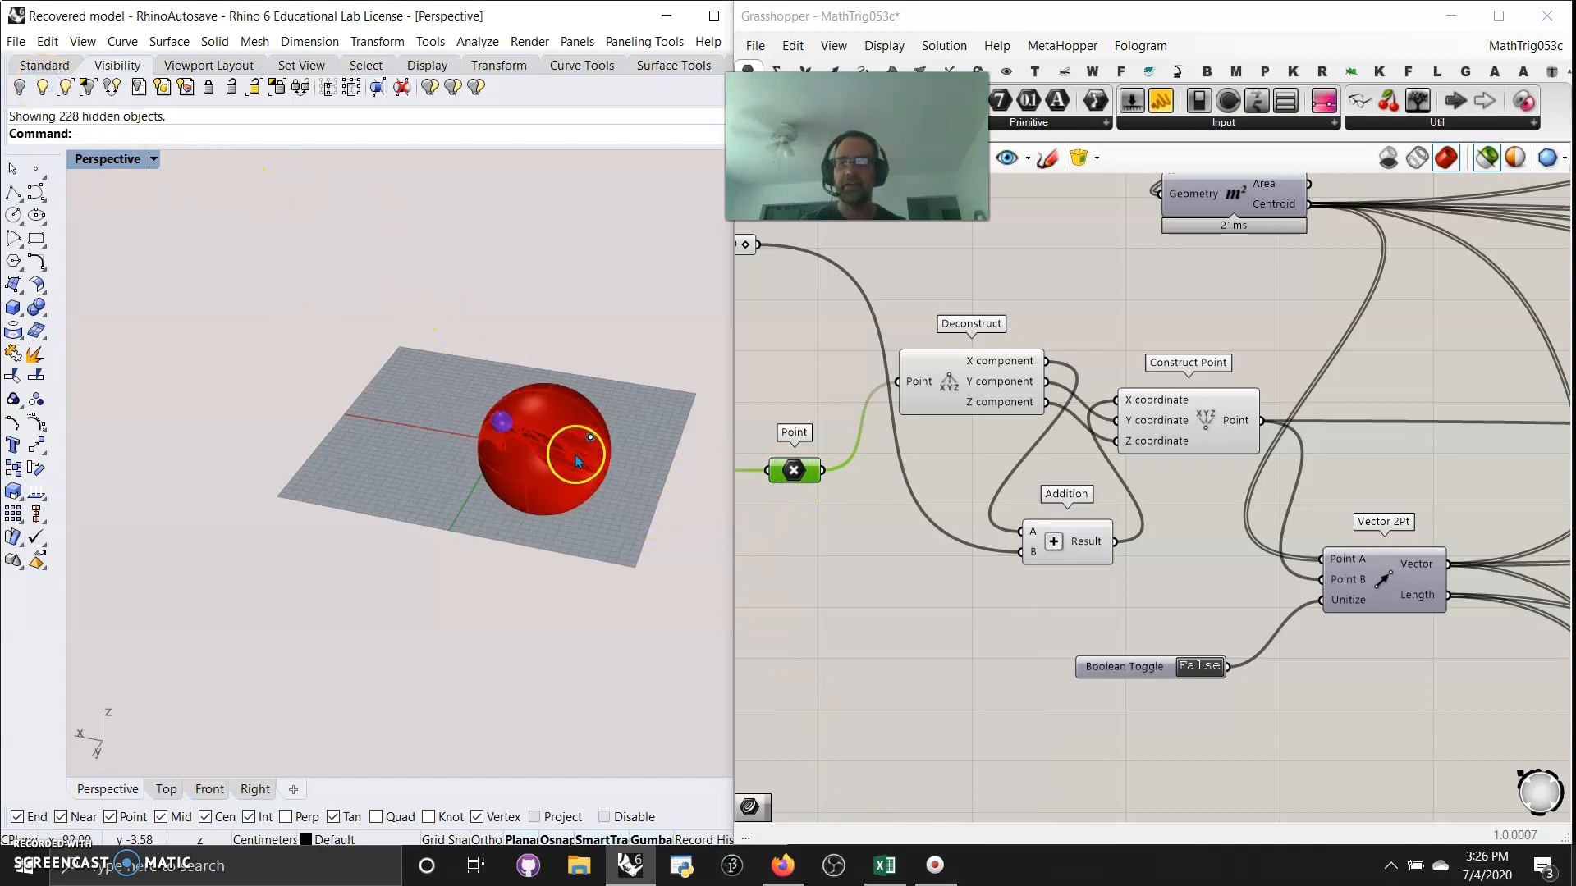
pyautogui.click(591, 441)
pyautogui.moveTo(530, 428); pyautogui.dragTo(313, 401)
# - Hide the sphere's curves, surface and polysurface, and move the reference point back along the X axis
pyautogui.moveTo(647, 584); pyautogui.dragTo(390, 298)
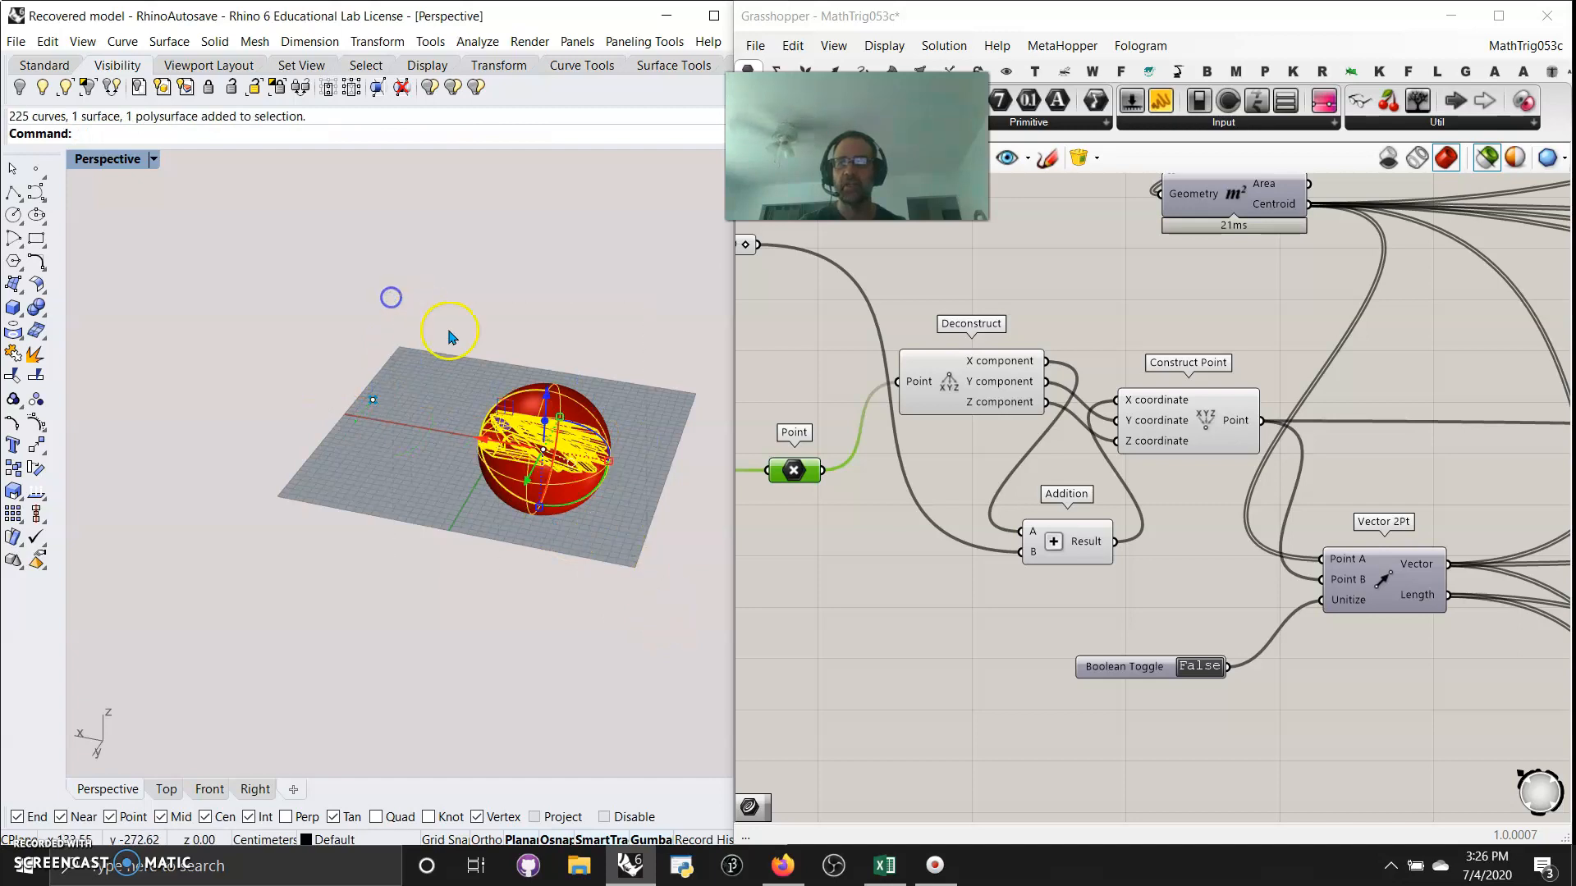
pyautogui.click(39, 87)
pyautogui.click(373, 400)
pyautogui.moveTo(320, 402); pyautogui.dragTo(648, 463)
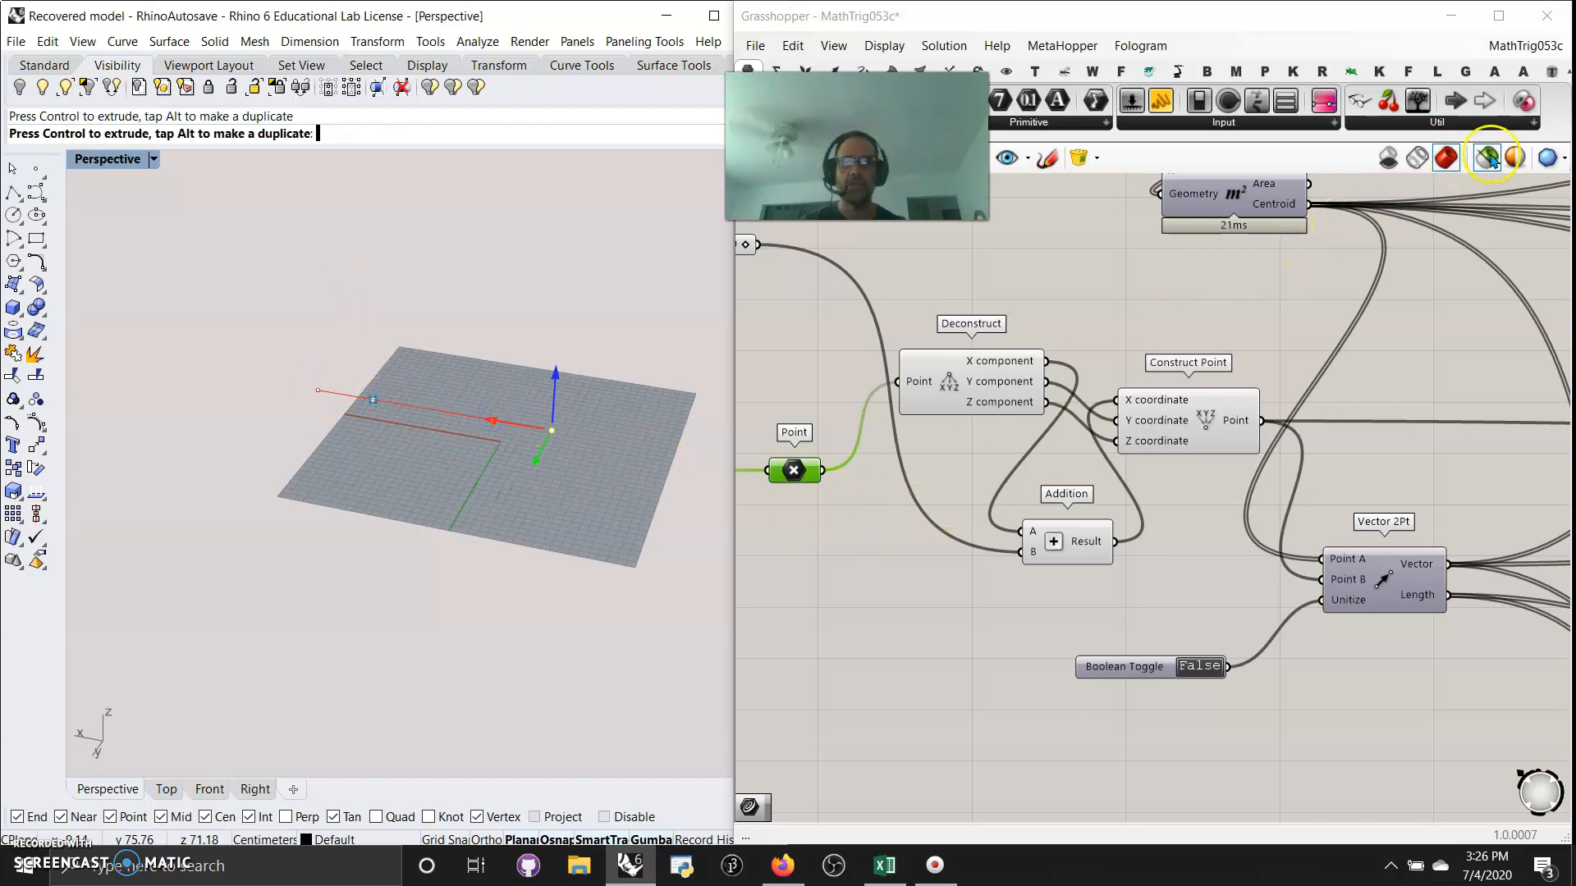
# - Inspect the complete preview geometry around the moved point and limit the preview to selected components again
pyautogui.moveTo(510, 458); pyautogui.dragTo(566, 506, button='right')
pyautogui.scroll(-3, 489, 499)
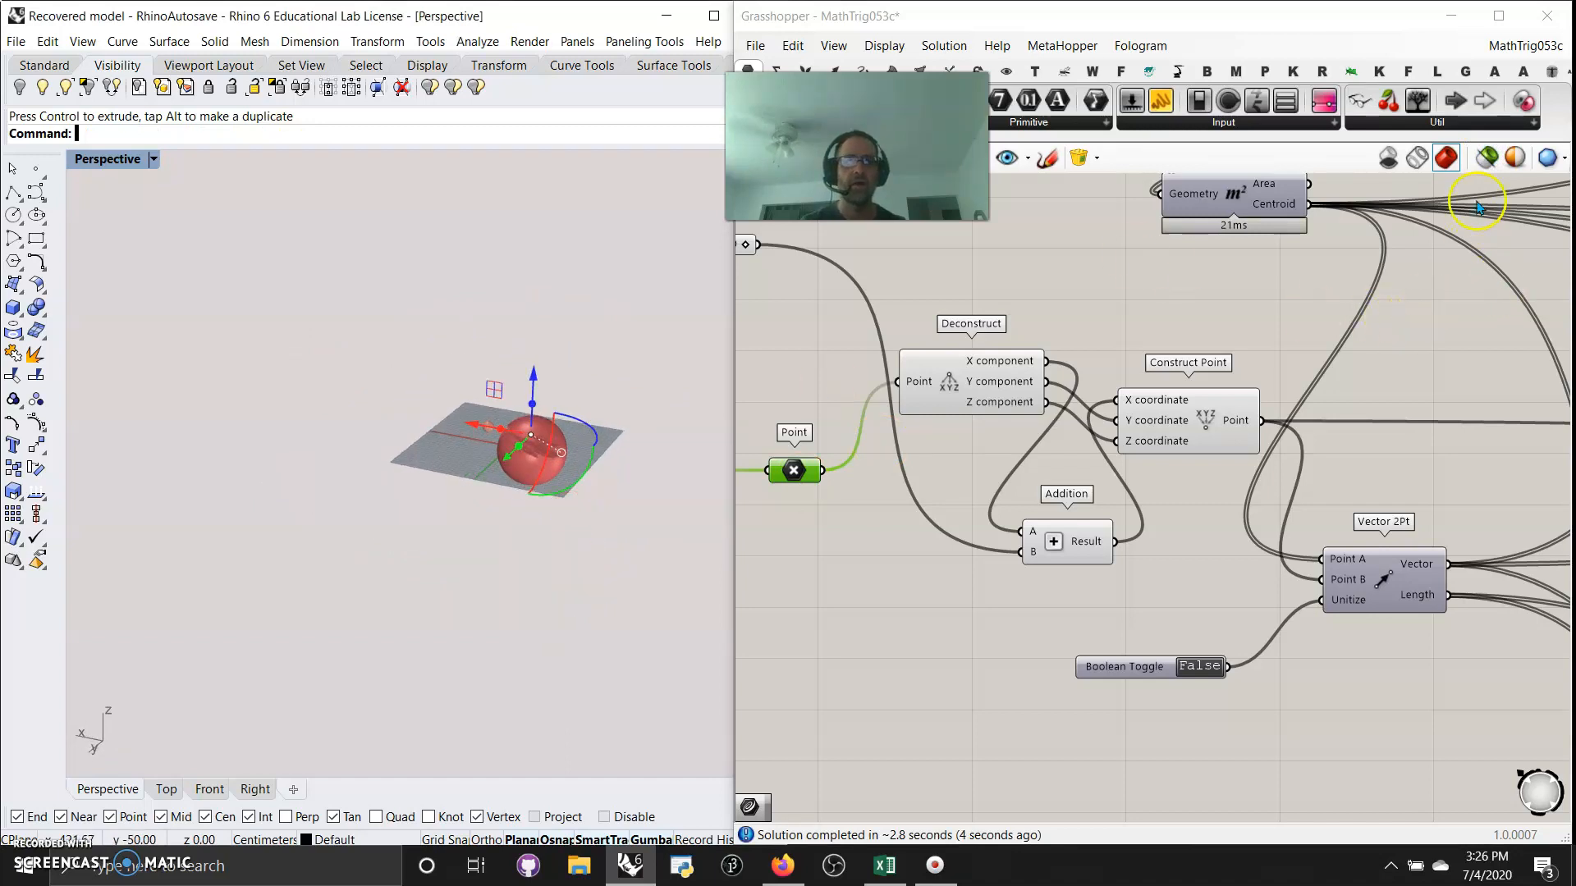
pyautogui.click(1486, 157)
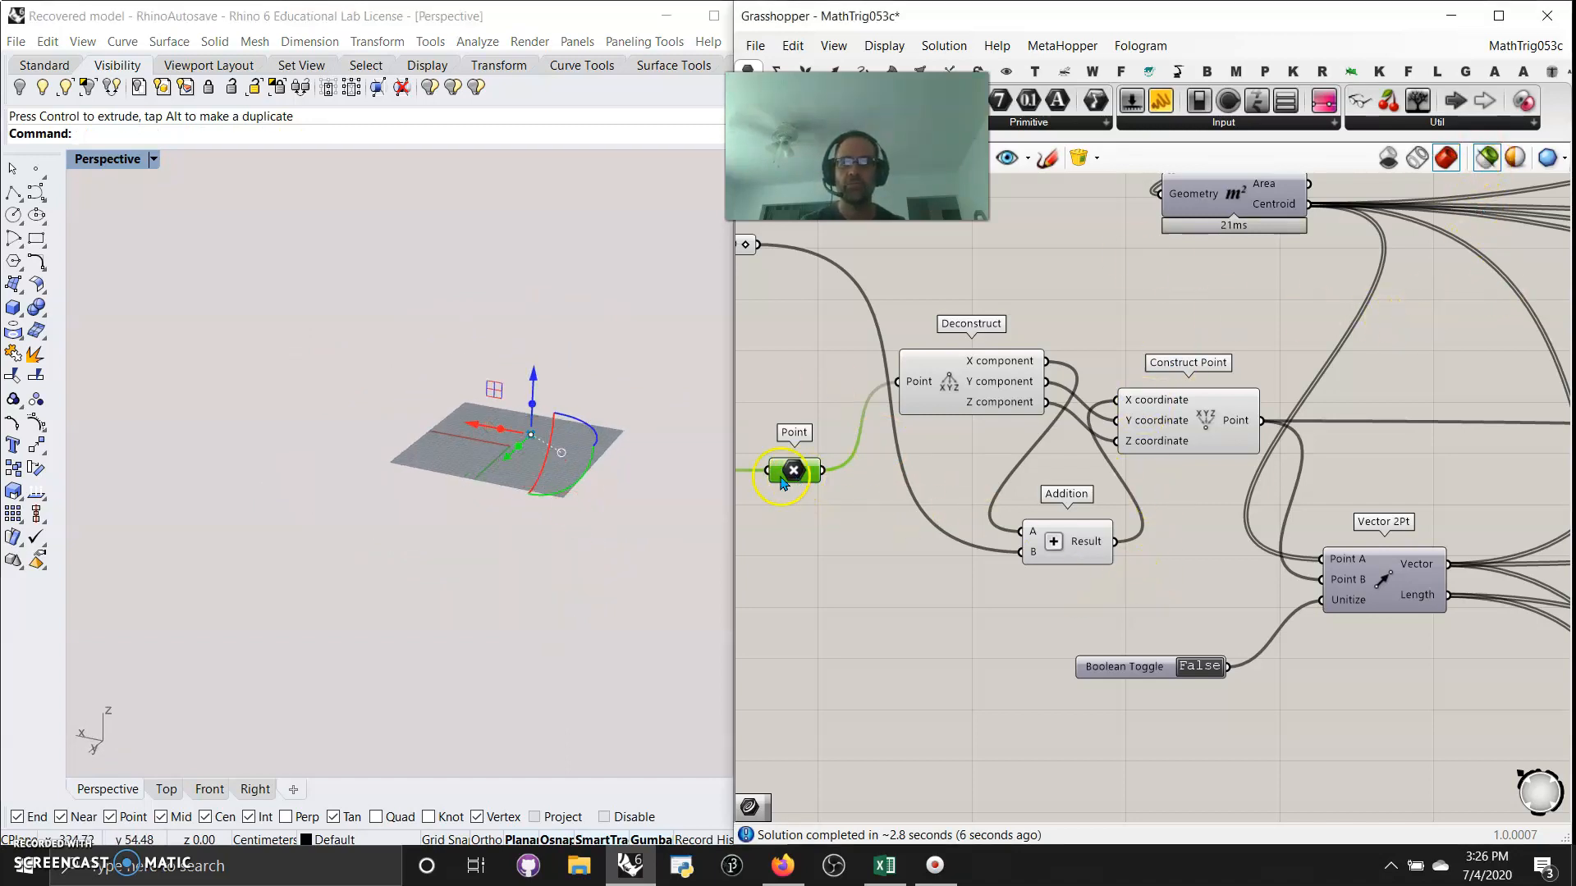
# - Follow the point components to Vector 2Pt and preview the rotated vectors with the Vector Display after Rotate
pyautogui.scroll(5, 643, 436)
pyautogui.scroll(-2, 1099, 364)
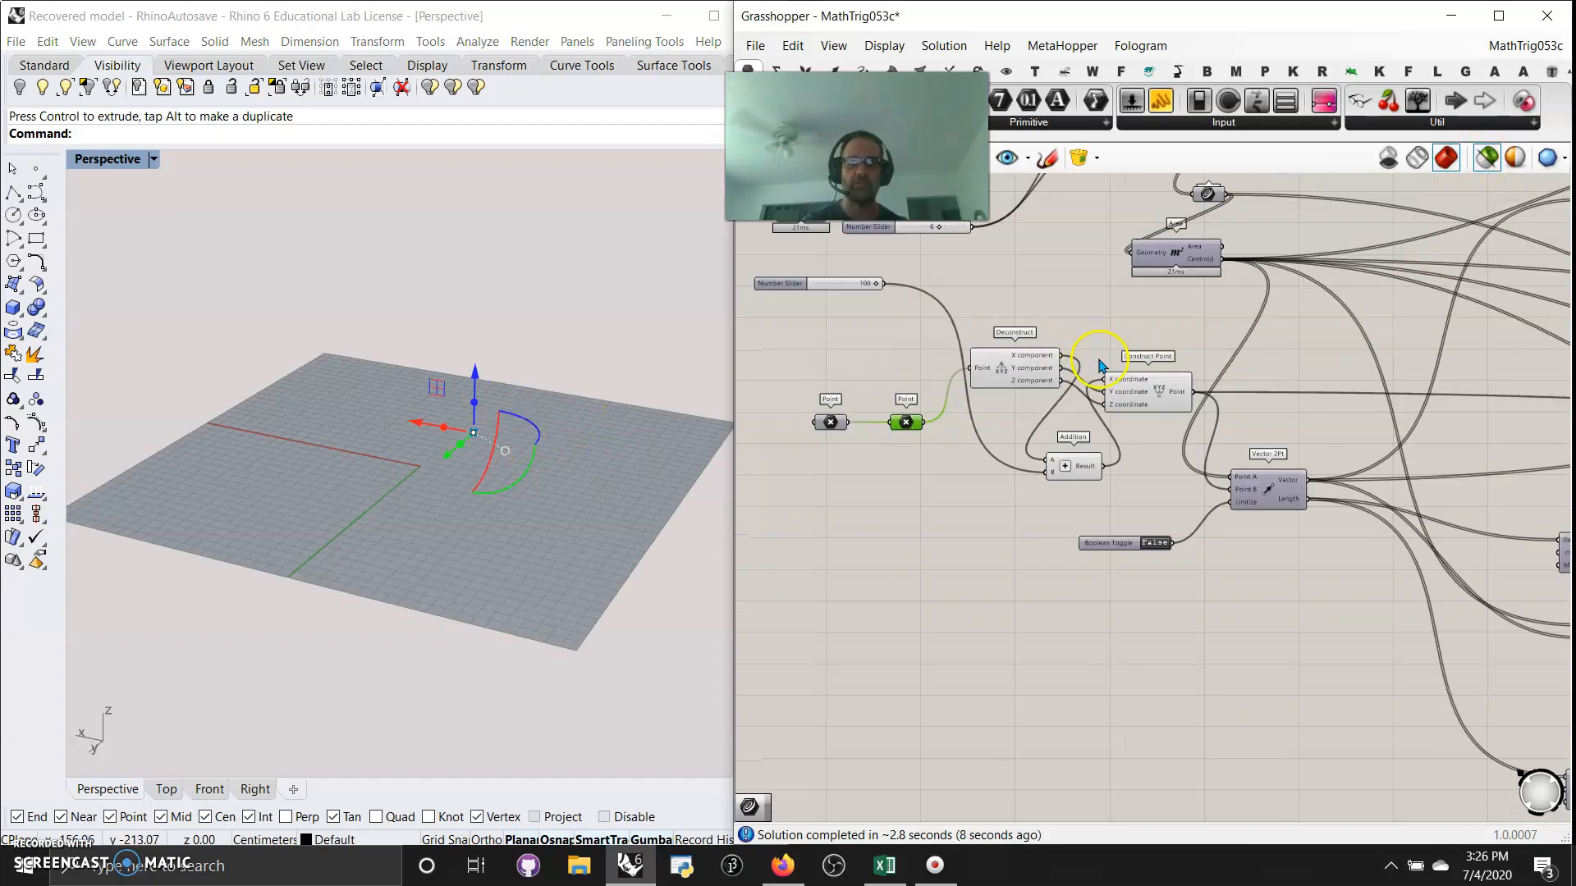
pyautogui.scroll(3, 1260, 342)
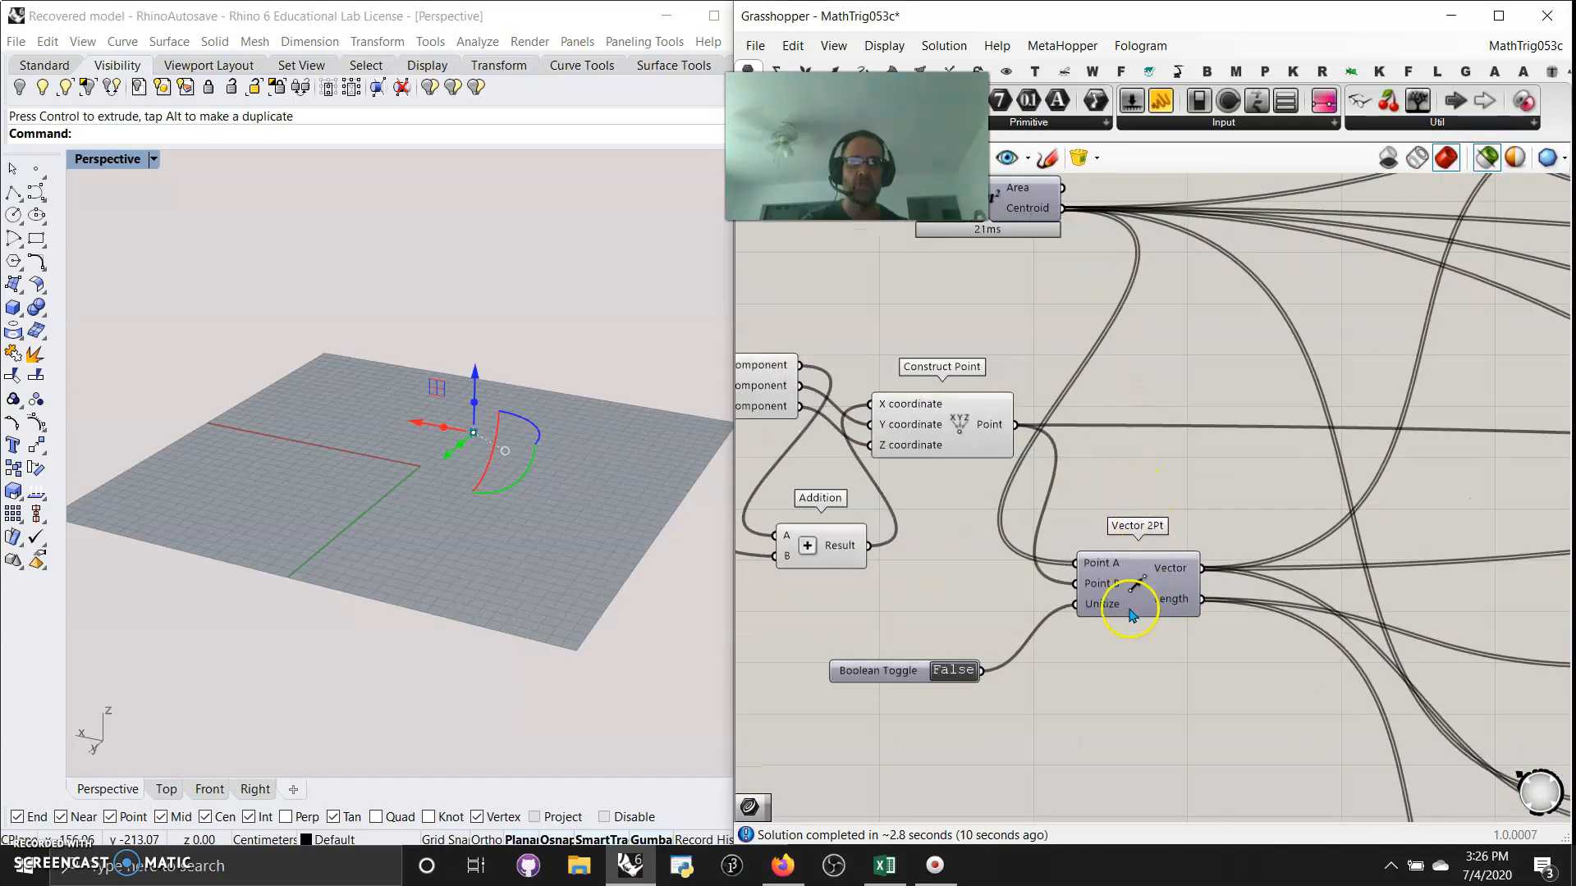
pyautogui.scroll(-4, 1039, 535)
pyautogui.moveTo(1201, 461); pyautogui.dragTo(1098, 412, button='right')
pyautogui.click(1379, 246)
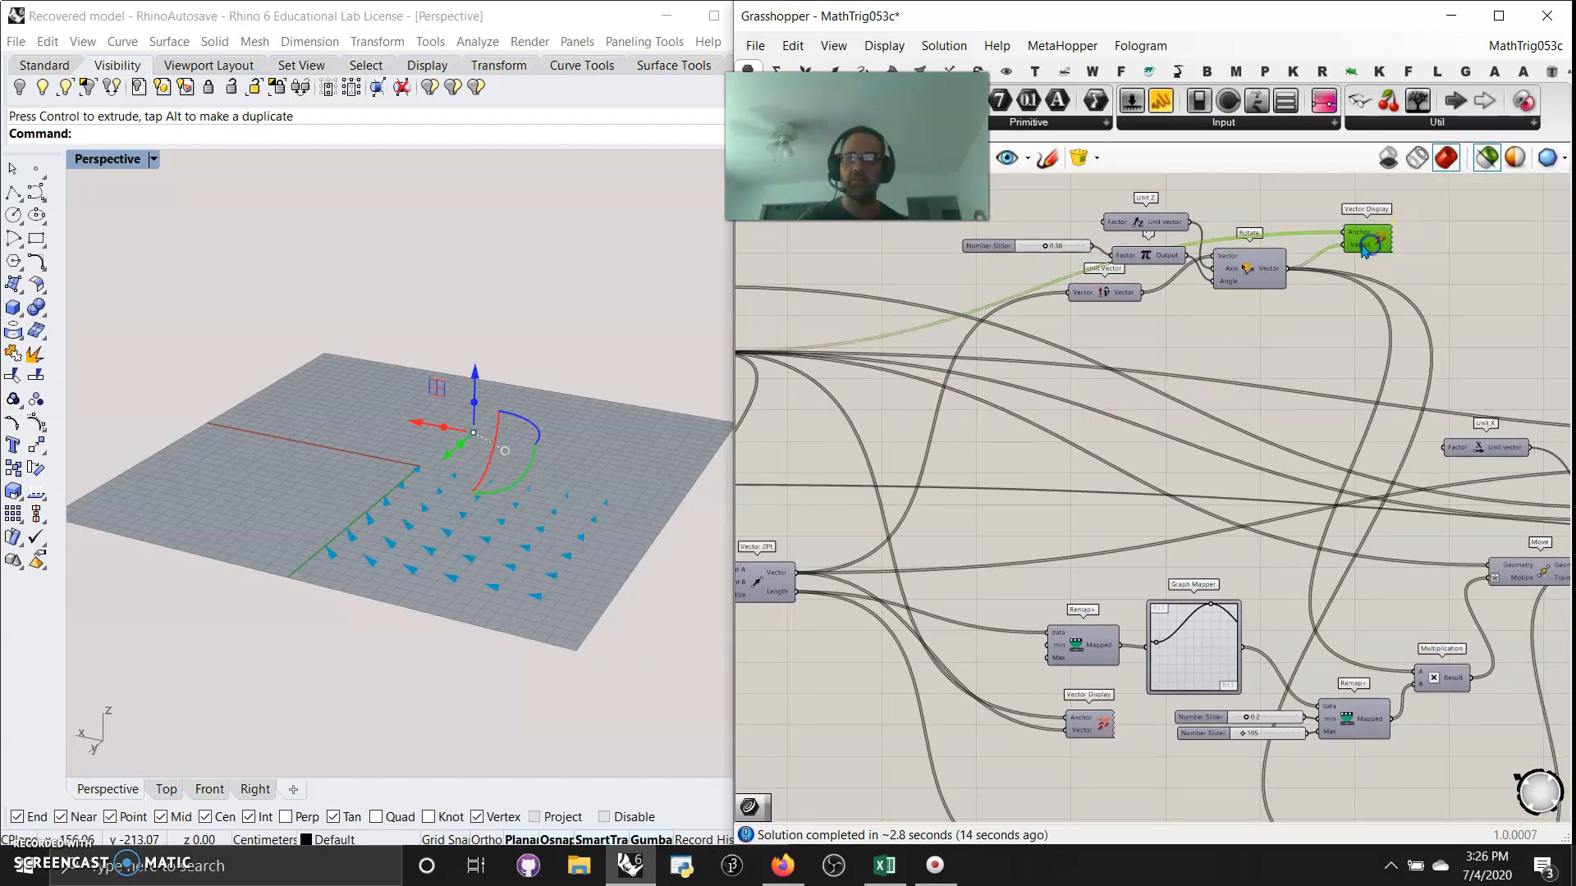
# - Preview the Vector 2Pt vectors with the lower Vector Display and examine the two Graph Mapper and Remap+ branches
pyautogui.scroll(2, 513, 568)
pyautogui.moveTo(1078, 572); pyautogui.dragTo(1016, 408, button='right')
pyautogui.click(1029, 557)
pyautogui.moveTo(595, 555); pyautogui.dragTo(585, 589, button='right')
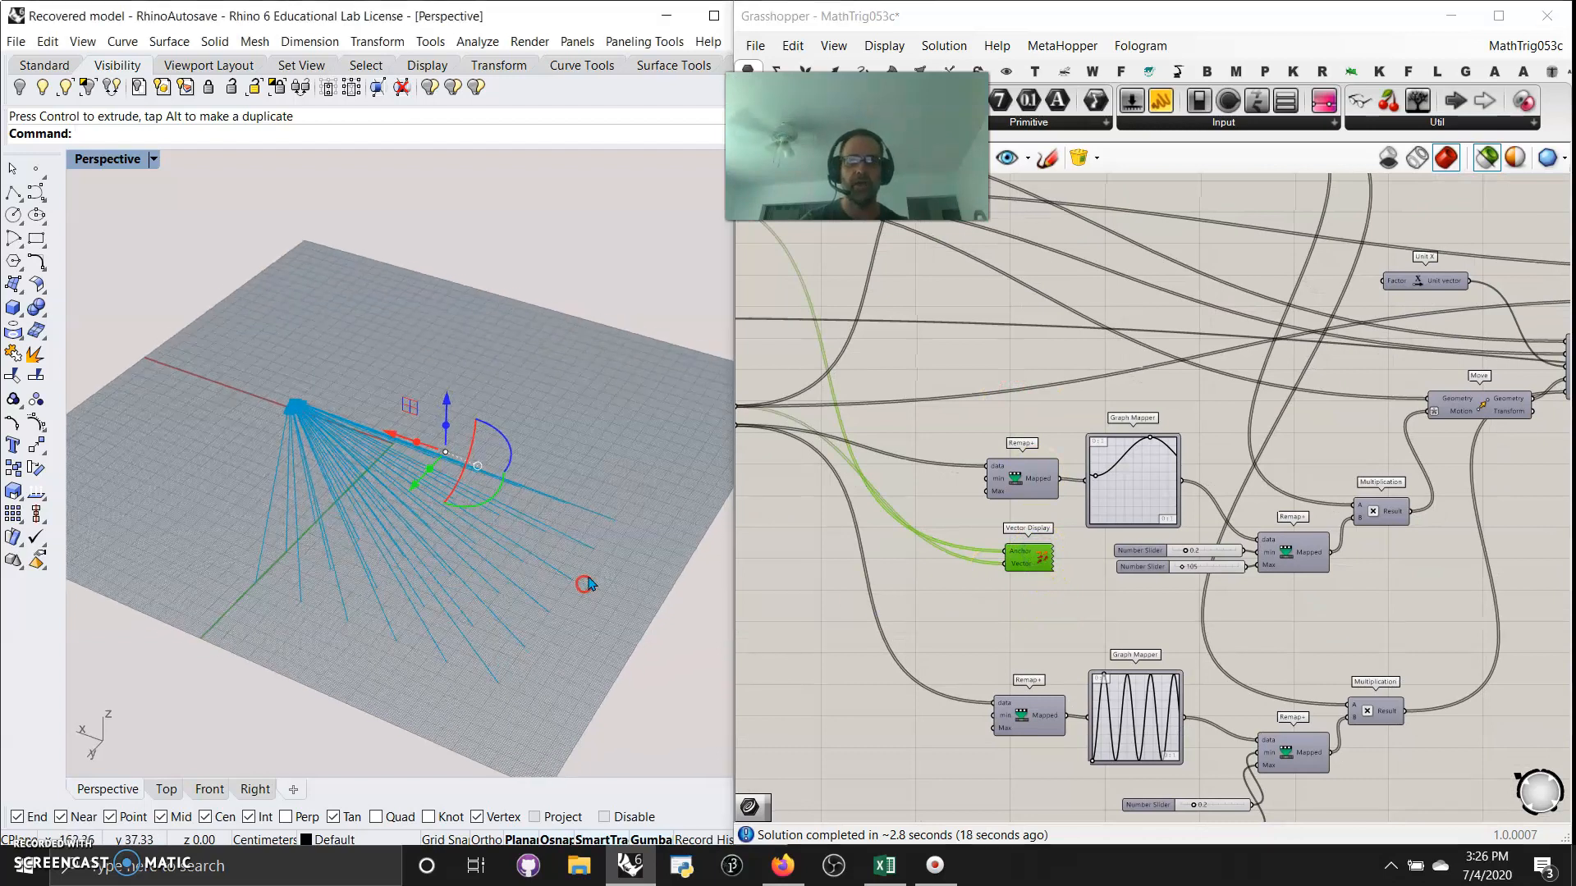
pyautogui.moveTo(1211, 340); pyautogui.dragTo(1164, 542, button='right')
pyautogui.moveTo(1118, 696); pyautogui.dragTo(1063, 460, button='right')
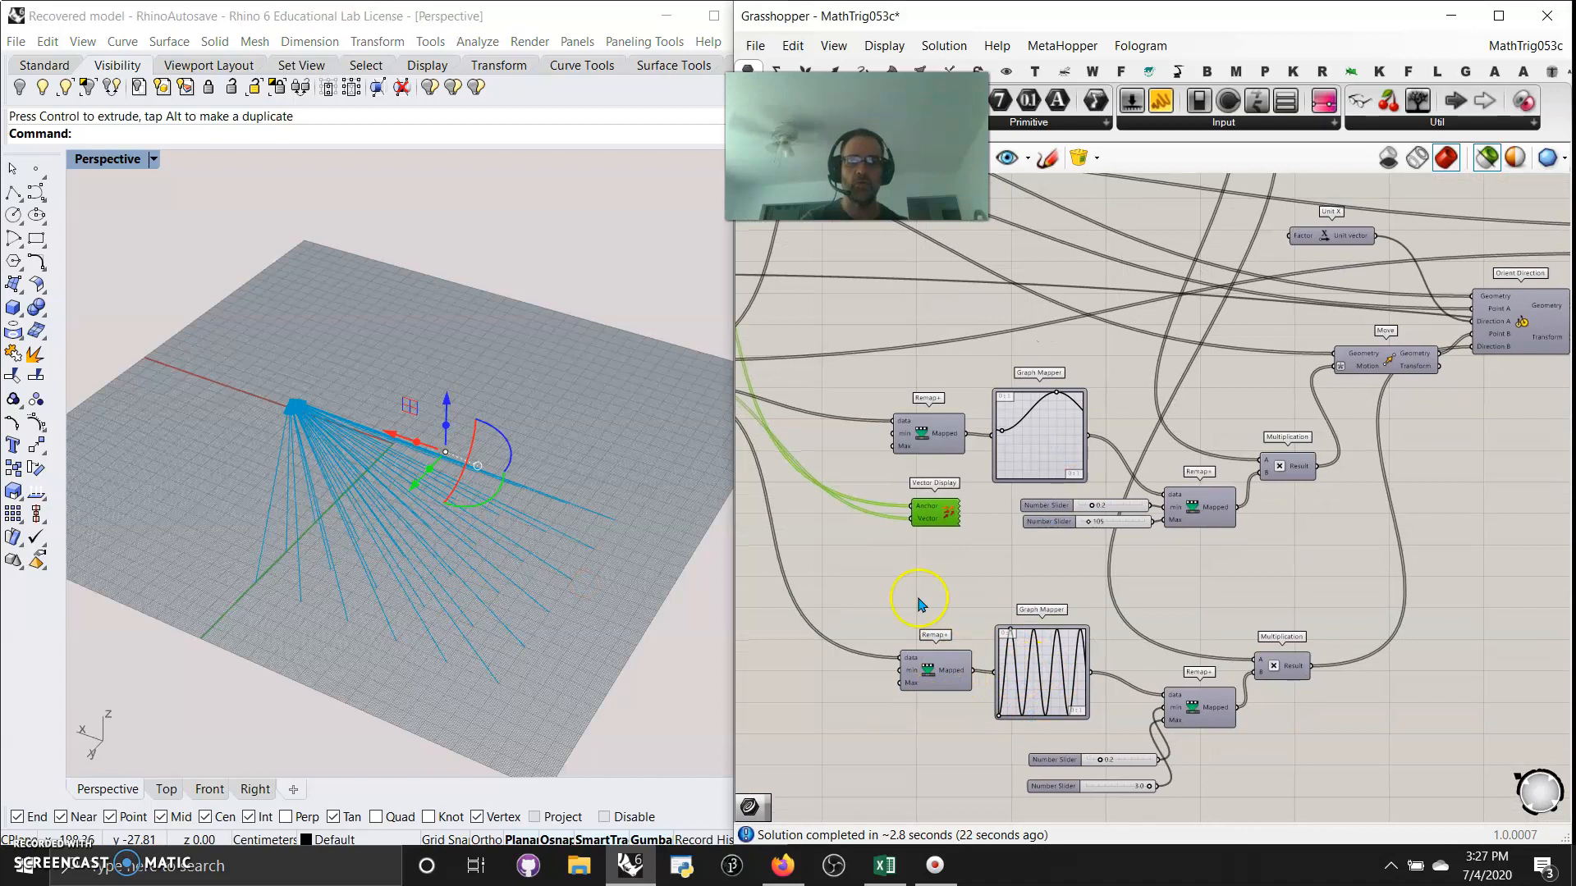
pyautogui.scroll(3, 940, 456)
pyautogui.scroll(-2, 883, 497)
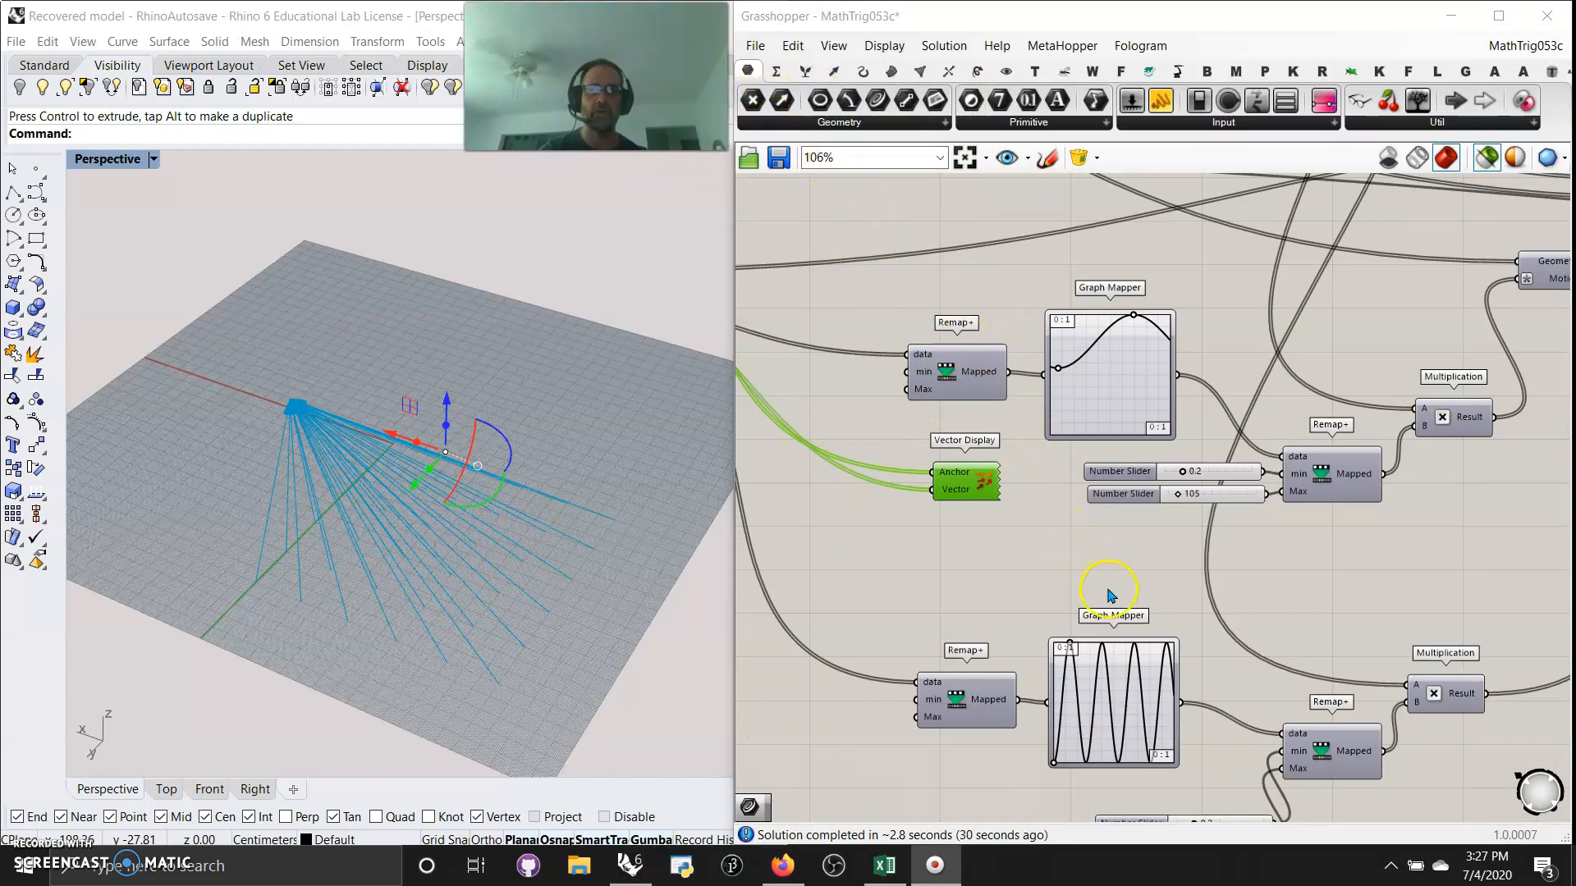
# - Follow the two Multiplication outputs through Move to Orient Direction and preview the oriented polygons
pyautogui.moveTo(1115, 589); pyautogui.dragTo(939, 563, button='right')
pyautogui.scroll(-2, 940, 562)
pyautogui.moveTo(1174, 542); pyautogui.dragTo(1031, 574, button='right')
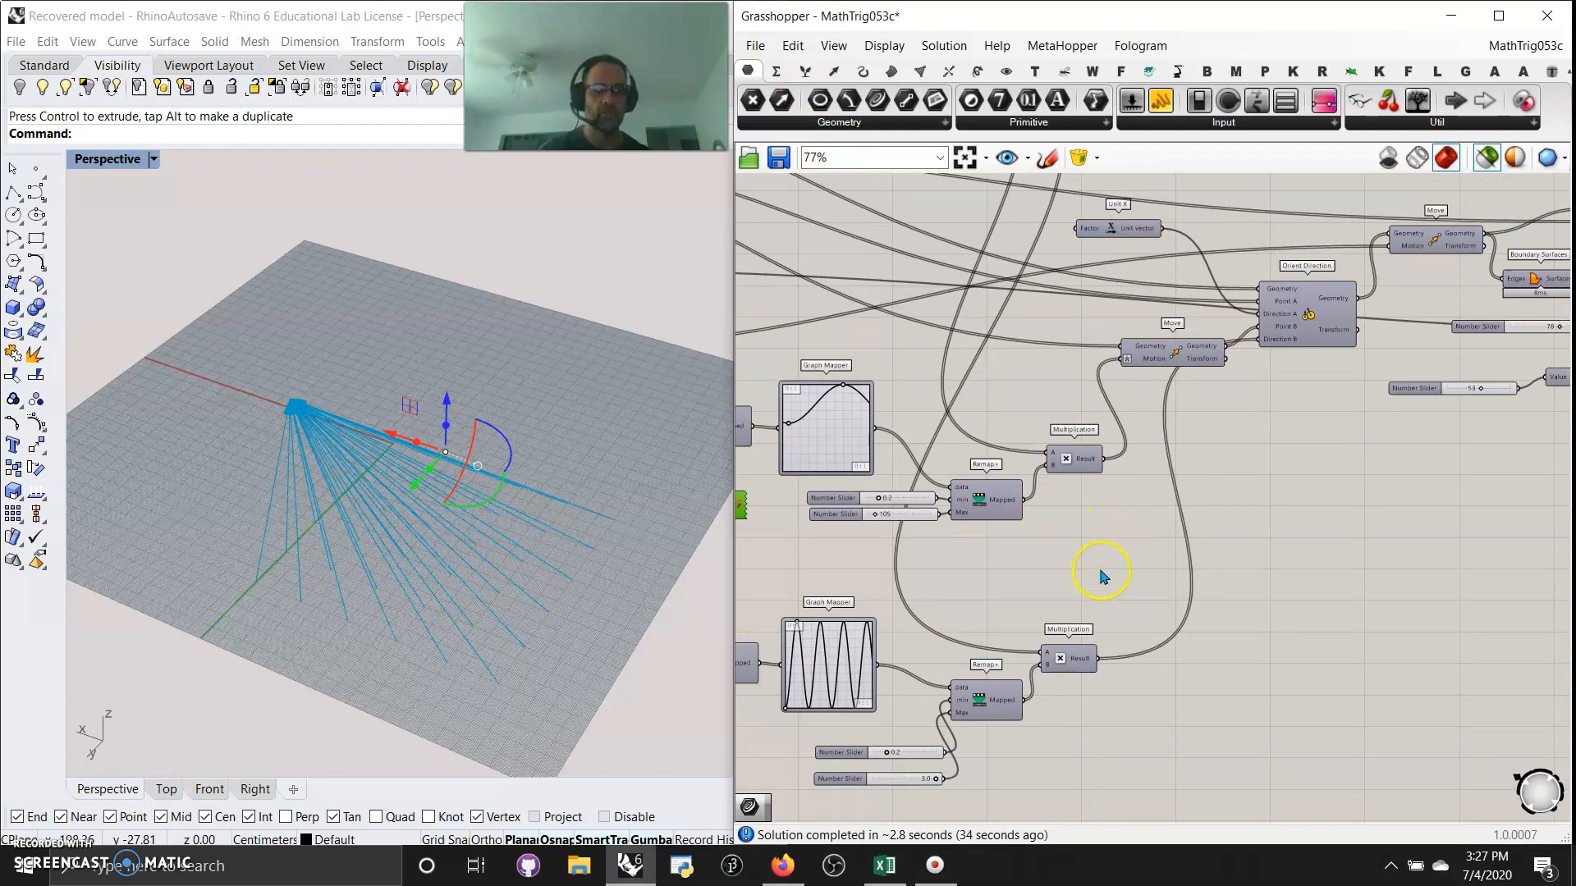
pyautogui.scroll(5, 1321, 323)
pyautogui.click(1312, 316)
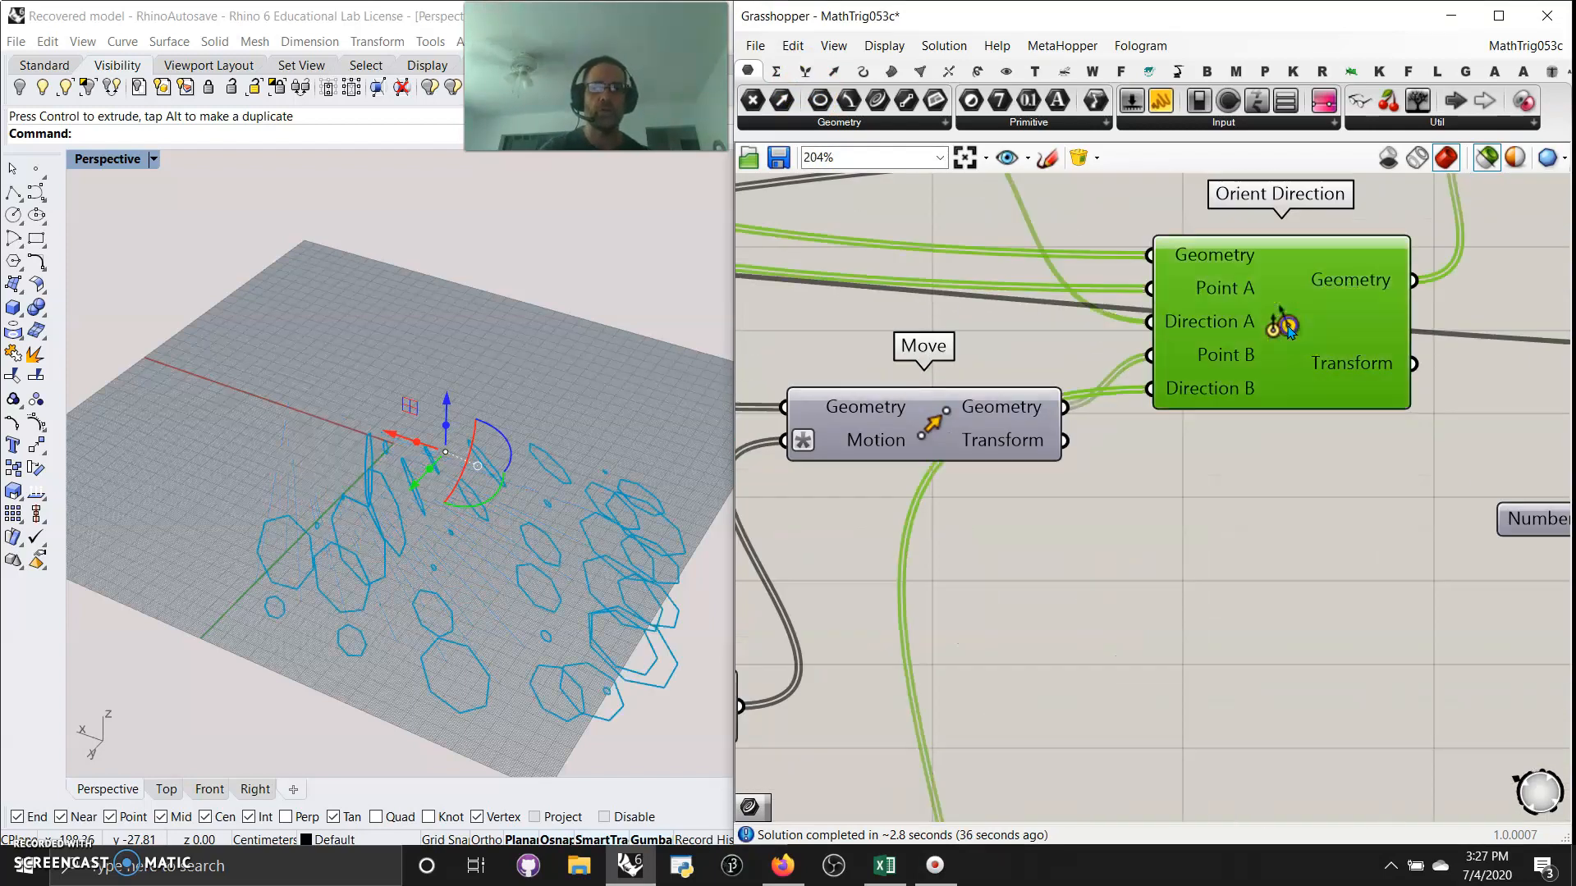
# - Set the number slider feeding the Pi factor of the vector Rotate component to 0.54
pyautogui.moveTo(1261, 471); pyautogui.dragTo(1225, 676, button='right')
pyautogui.scroll(-5, 932, 452)
pyautogui.moveTo(864, 454); pyautogui.dragTo(1241, 510, button='right')
pyautogui.scroll(3, 1104, 493)
pyautogui.moveTo(1105, 492); pyautogui.dragTo(1324, 624, button='right')
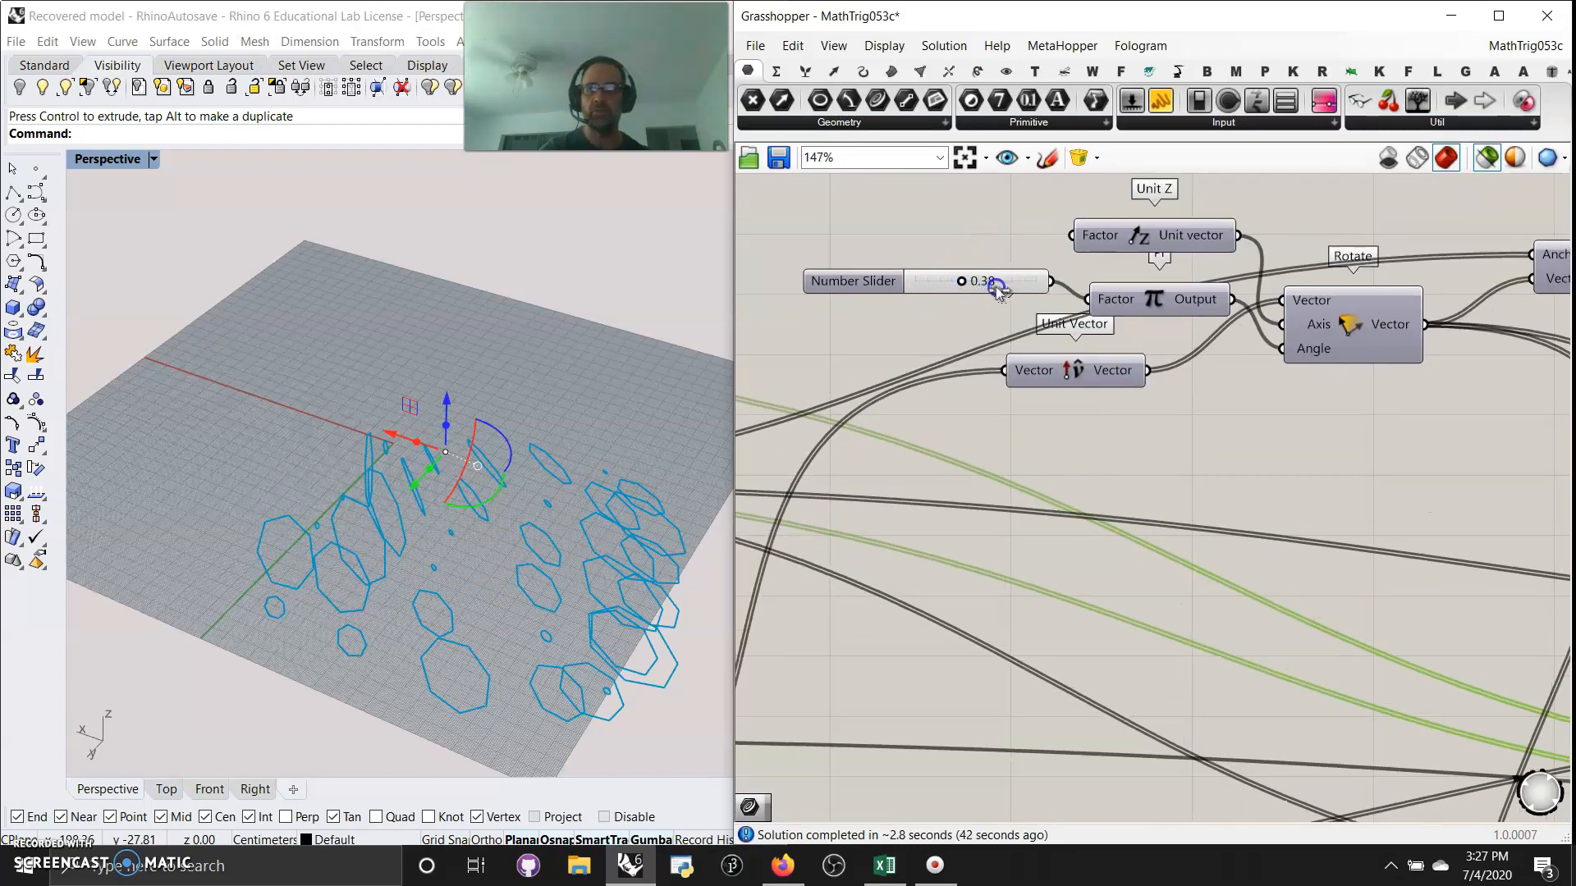
pyautogui.moveTo(997, 289); pyautogui.dragTo(996, 282)
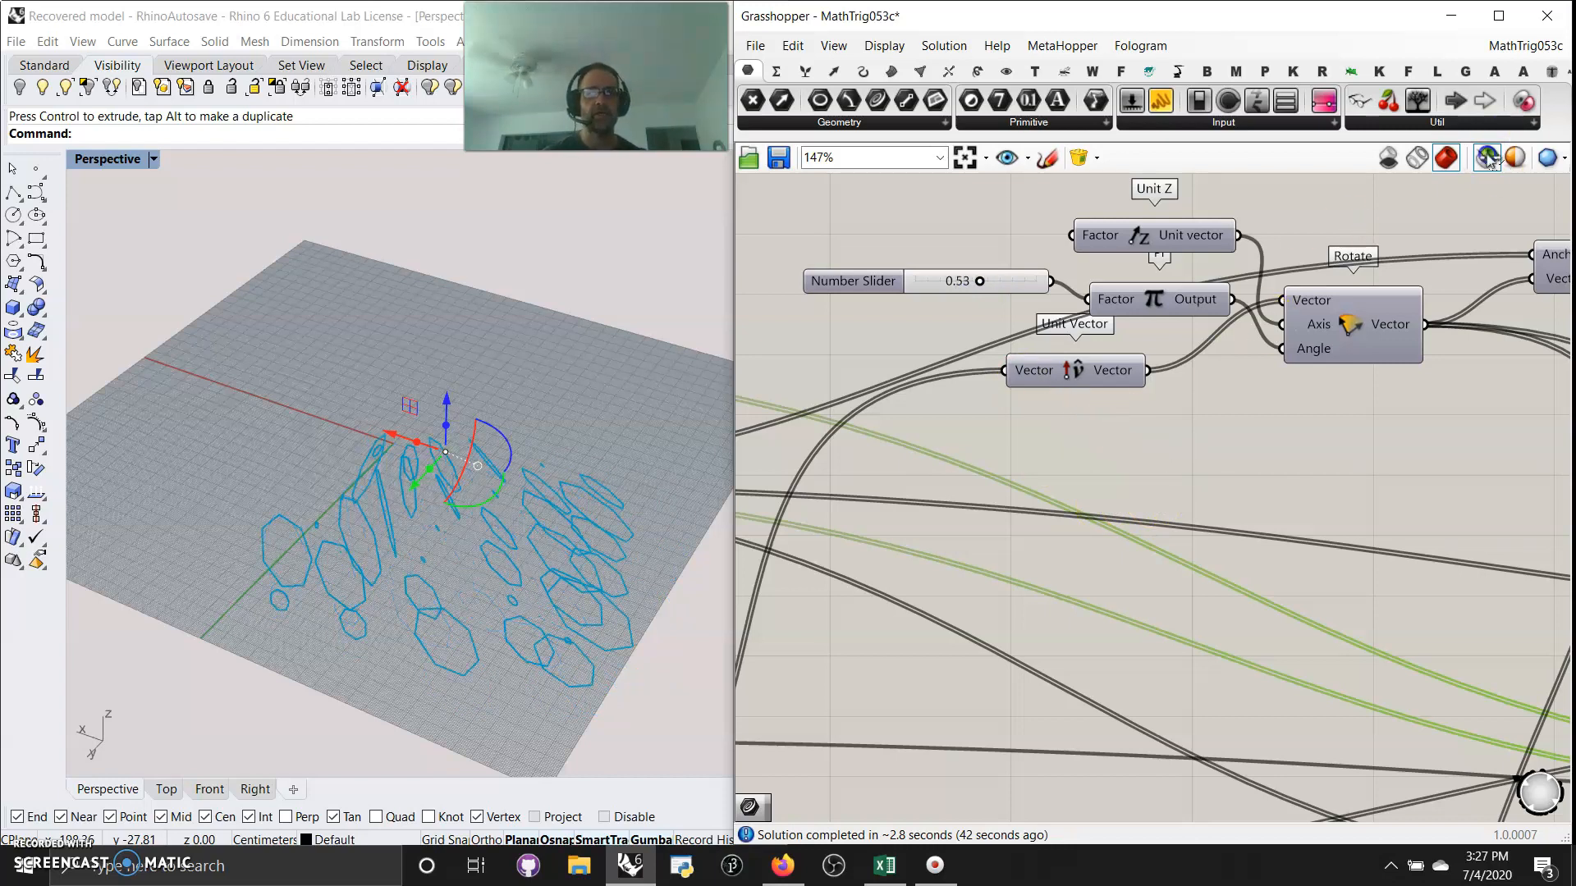
pyautogui.scroll(-1, 1439, 477)
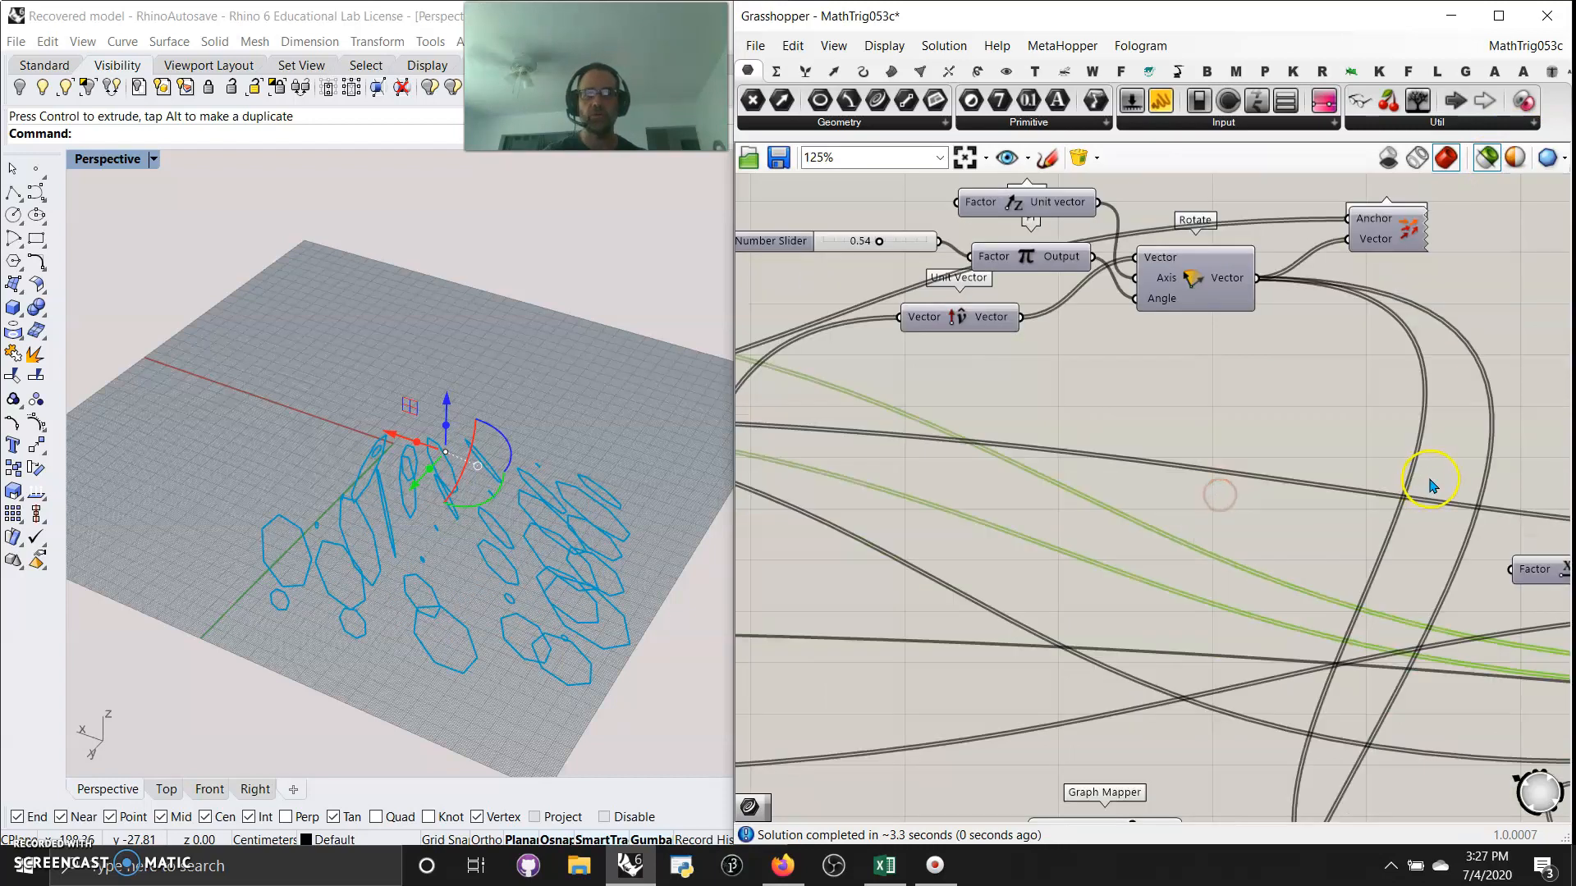
# - Preview the polygons from the Move component after Orient Direction and the Boundary Surfaces made from them
pyautogui.moveTo(1431, 480); pyautogui.dragTo(1091, 262, button='right')
pyautogui.scroll(-5, 1139, 345)
pyautogui.moveTo(1346, 462); pyautogui.dragTo(1075, 481, button='right')
pyautogui.scroll(4, 1154, 458)
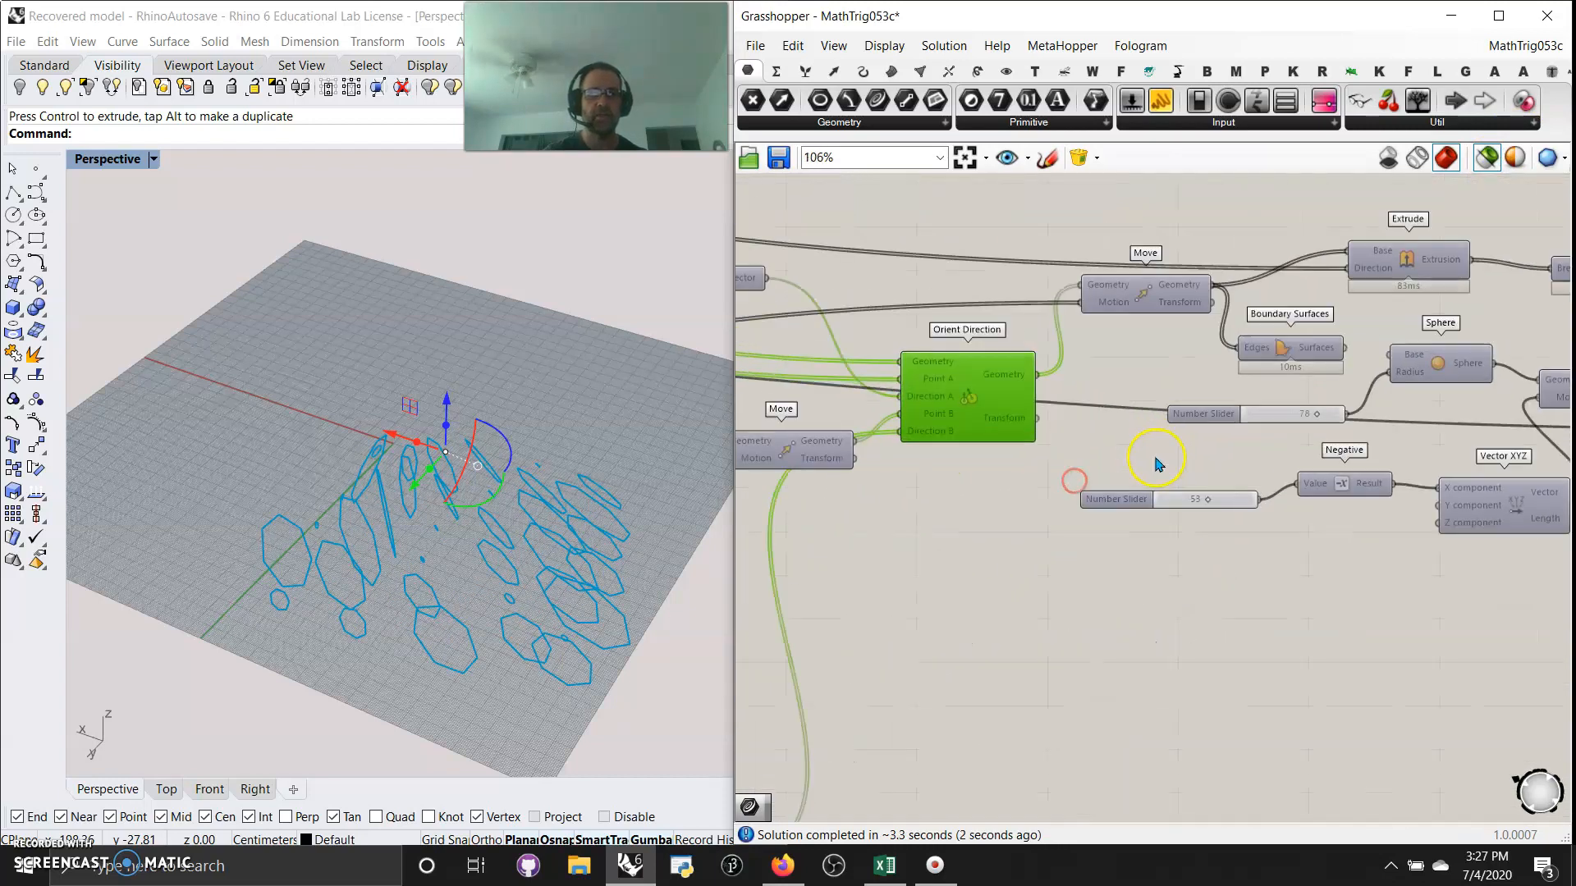
pyautogui.moveTo(1241, 442); pyautogui.dragTo(1085, 526, button='right')
pyautogui.click(1000, 378)
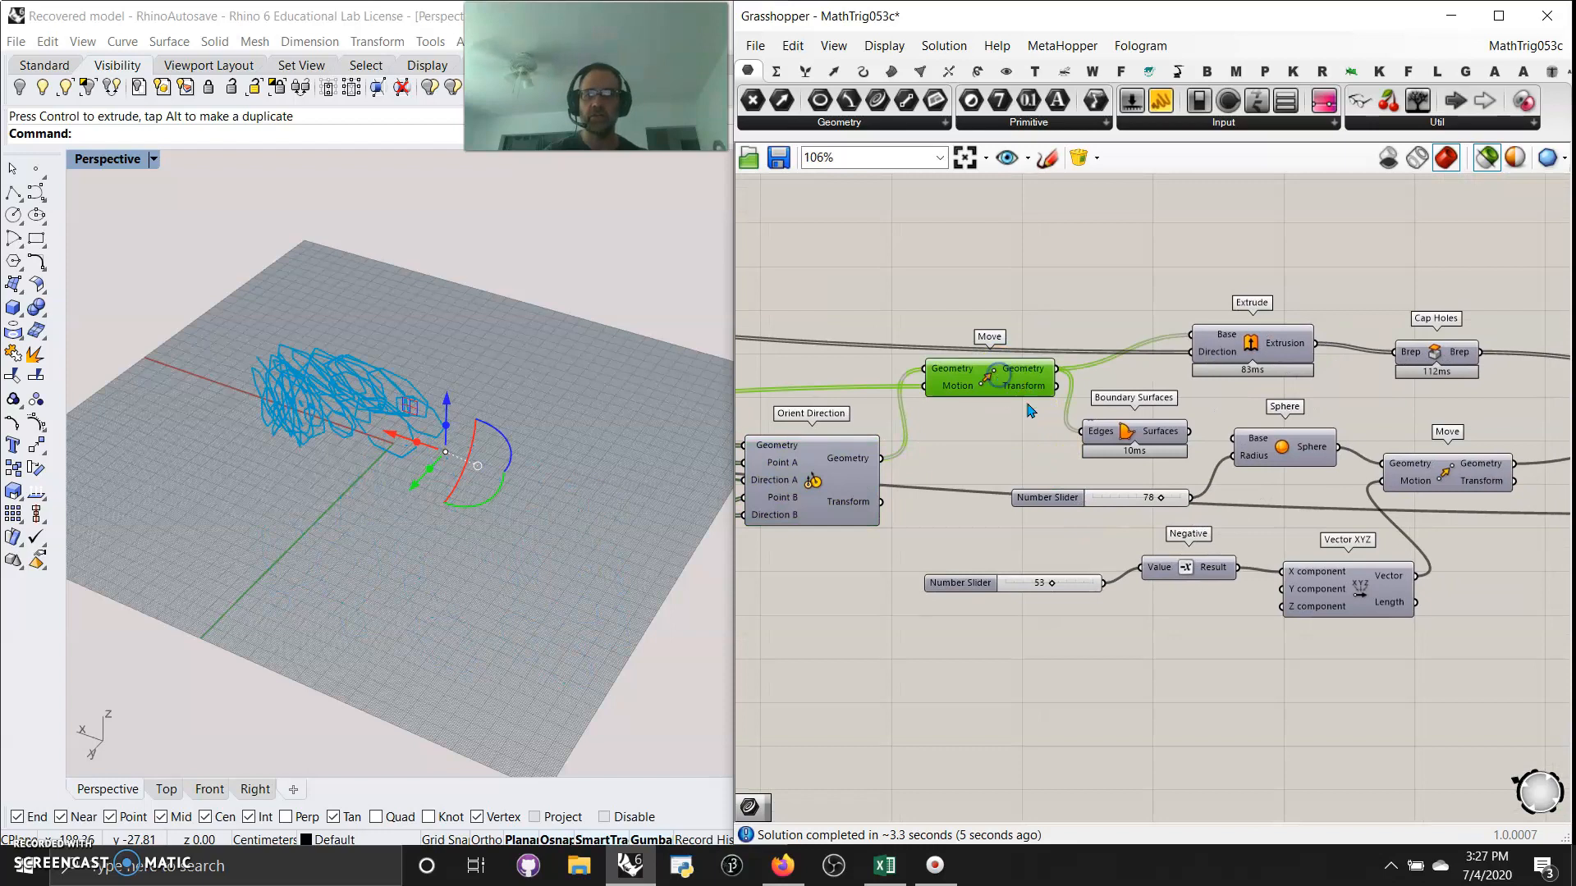
pyautogui.click(1139, 435)
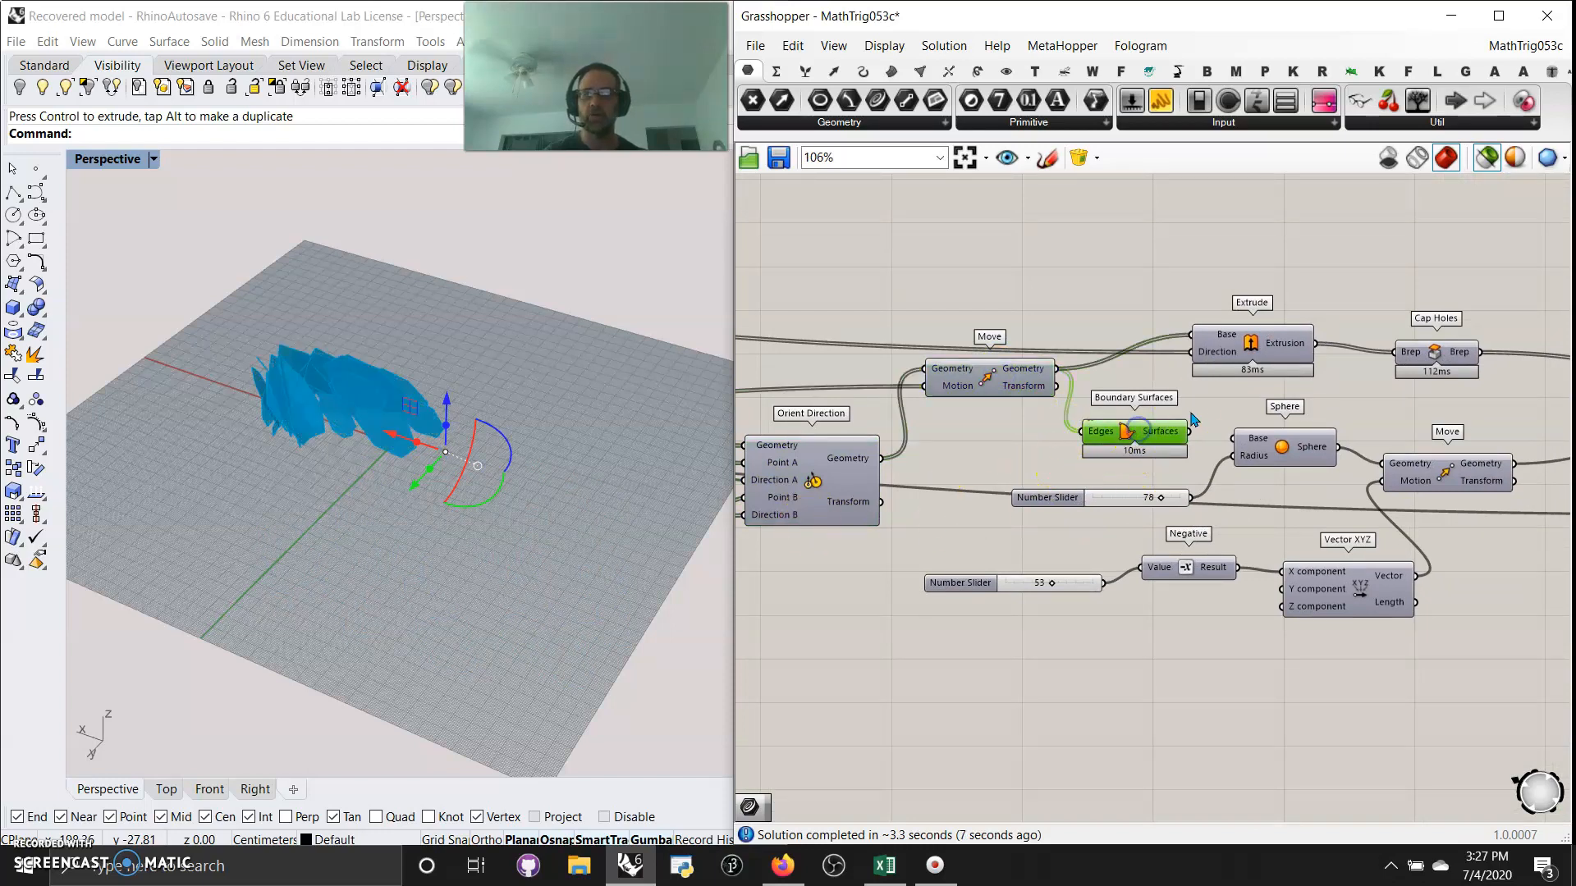
# - Preview the Extrude solids from a low viewing angle and the capped solids from Cap Holes
pyautogui.click(1248, 349)
pyautogui.moveTo(604, 605); pyautogui.dragTo(456, 512, button='right')
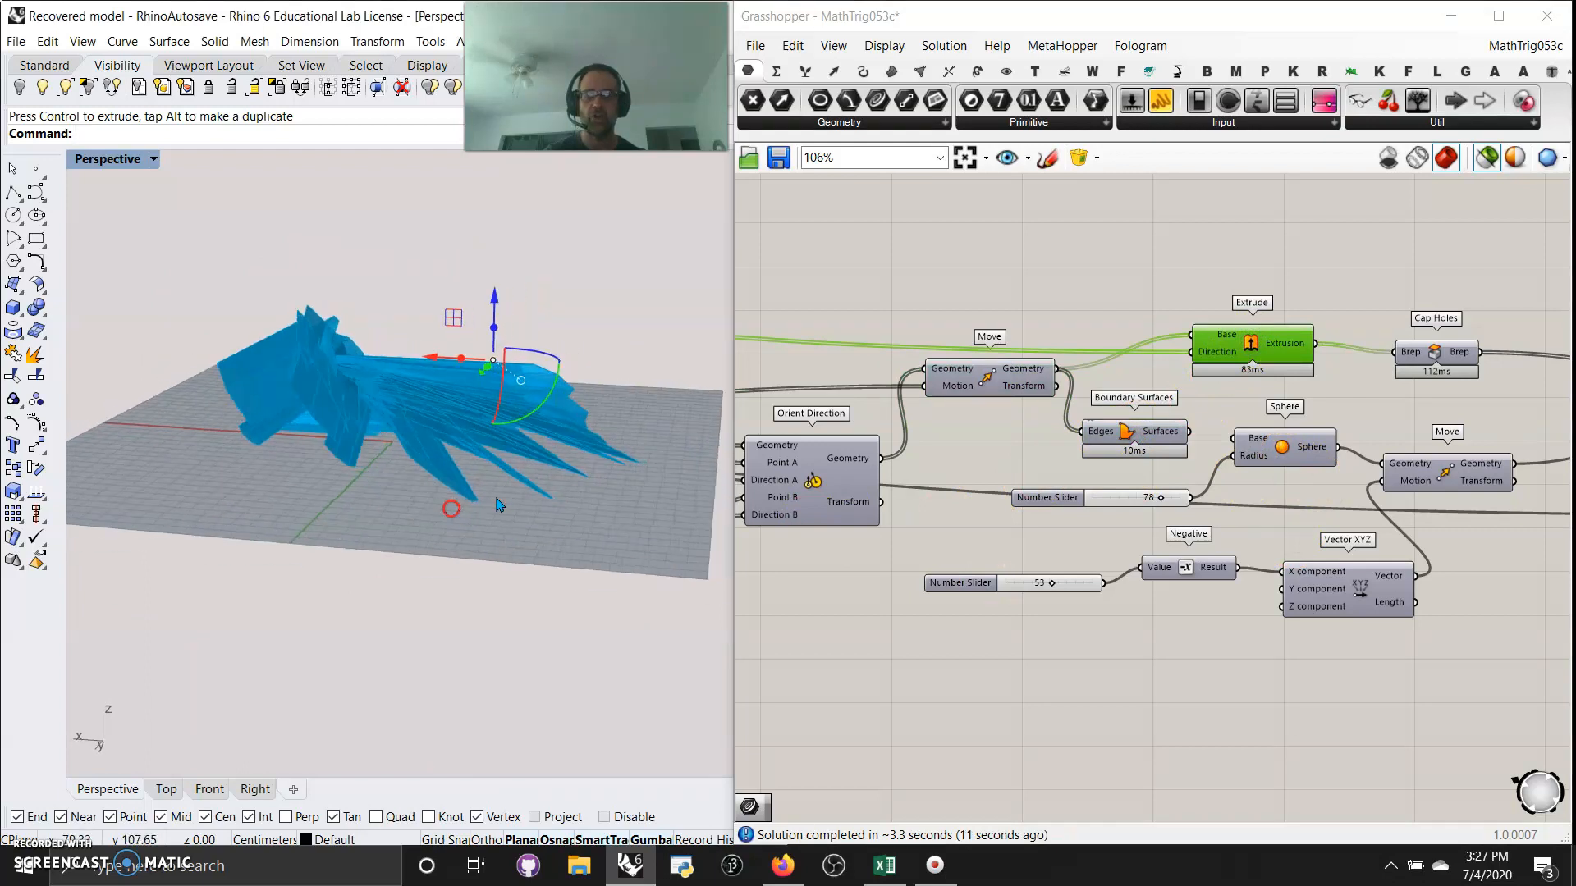
pyautogui.moveTo(1346, 484); pyautogui.dragTo(1171, 472, button='right')
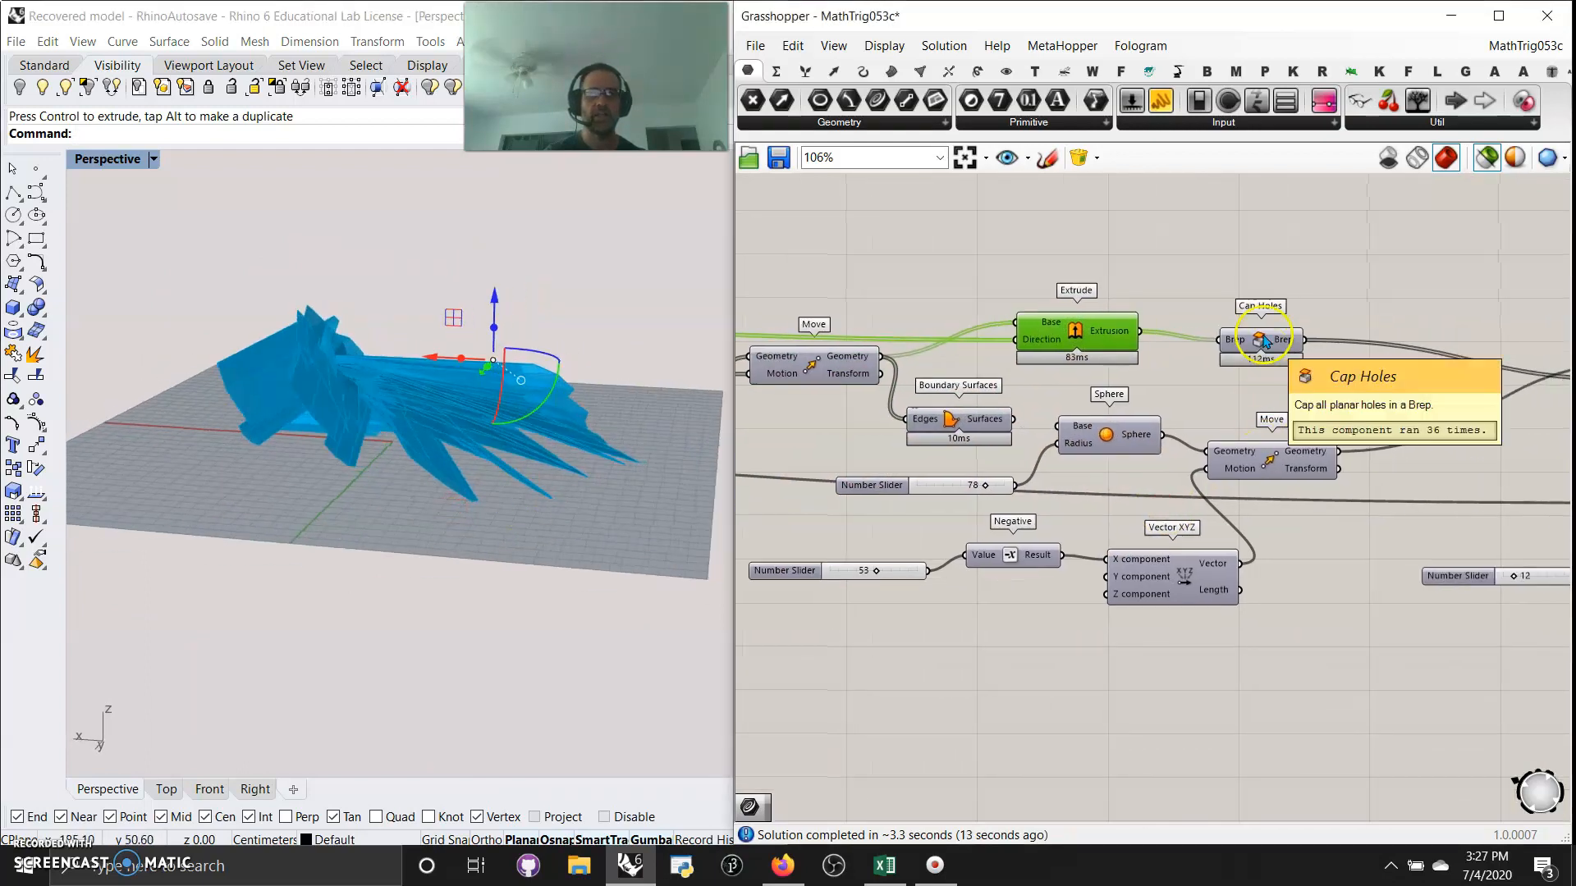
pyautogui.click(1261, 338)
# - Preview the moved large sphere and the small Sphere component below Solid Difference
pyautogui.click(1286, 475)
pyautogui.moveTo(1090, 644); pyautogui.dragTo(950, 652, button='right')
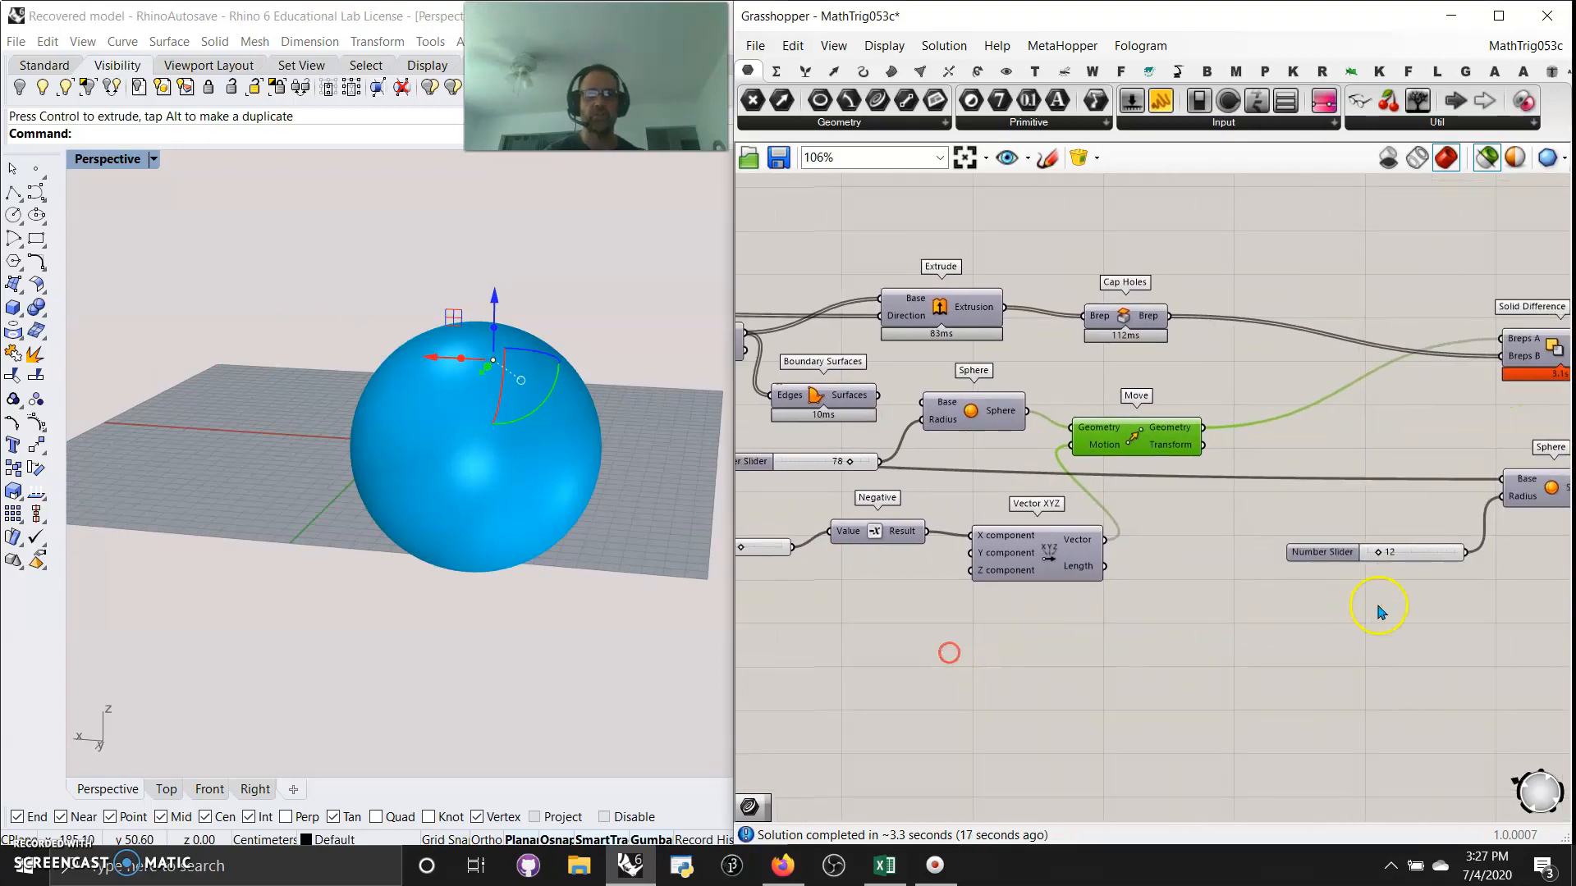
pyautogui.moveTo(1372, 607); pyautogui.dragTo(1315, 620, button='right')
pyautogui.moveTo(1418, 447); pyautogui.dragTo(1121, 445, button='right')
pyautogui.click(492, 475)
pyautogui.moveTo(493, 475); pyautogui.dragTo(616, 534, button='right')
pyautogui.moveTo(1200, 526); pyautogui.dragTo(1234, 517)
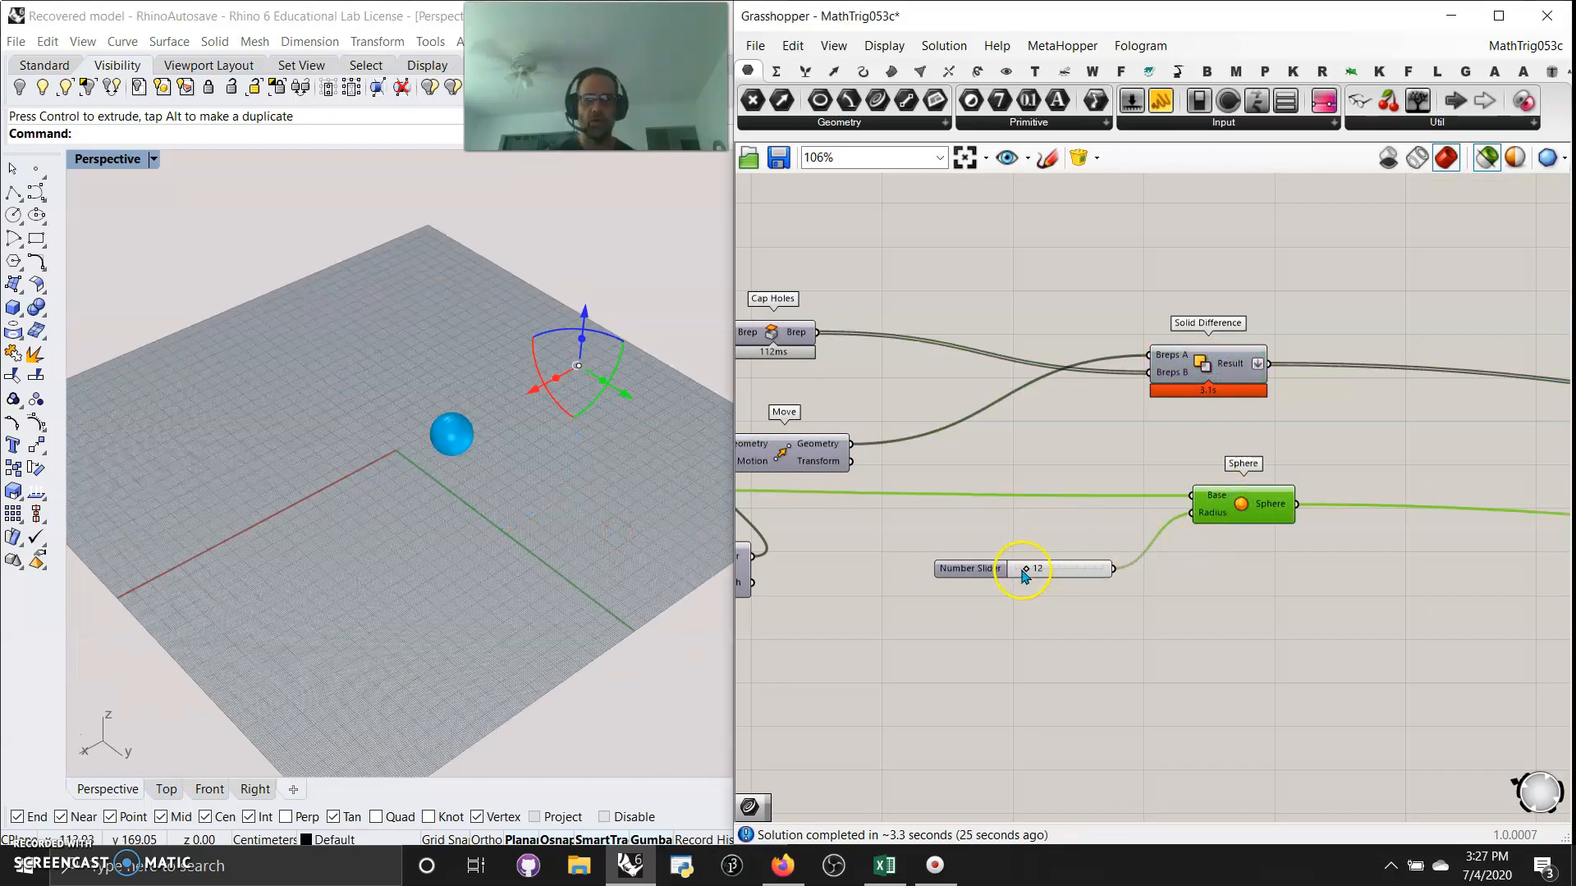
# - Set the small sphere's radius slider to 19 and show the preview of the complete definition
pyautogui.moveTo(1036, 573)
pyautogui.mouseDown()
pyautogui.moveTo(1050, 575)
pyautogui.moveTo(1003, 579)
pyautogui.moveTo(1036, 581)
pyautogui.mouseUp()
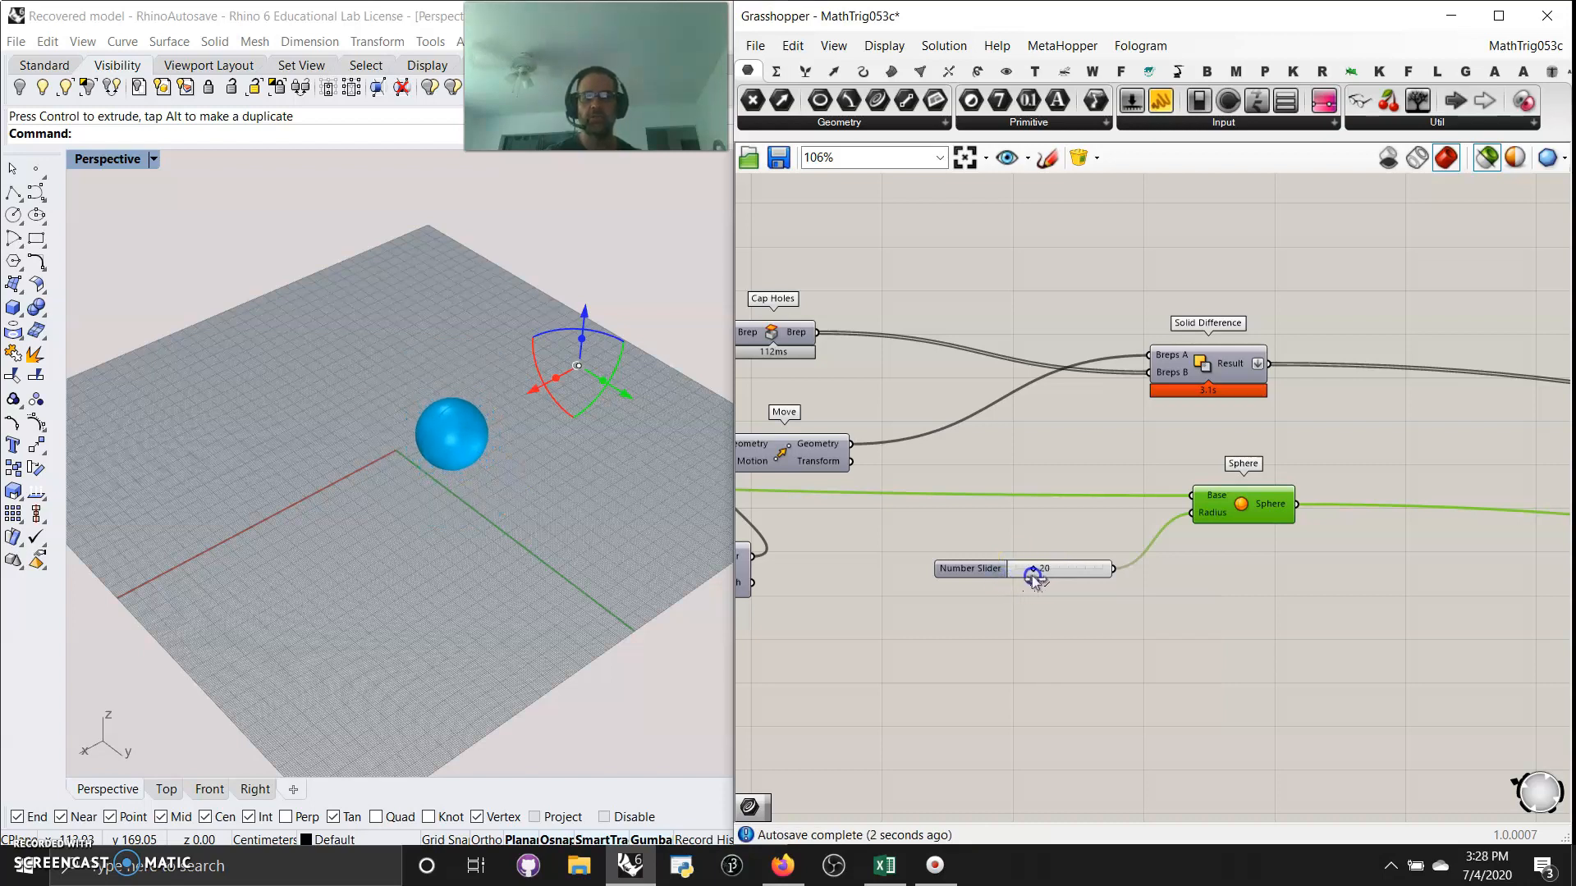
pyautogui.click(1484, 164)
pyautogui.moveTo(563, 560); pyautogui.dragTo(517, 440, button='right')
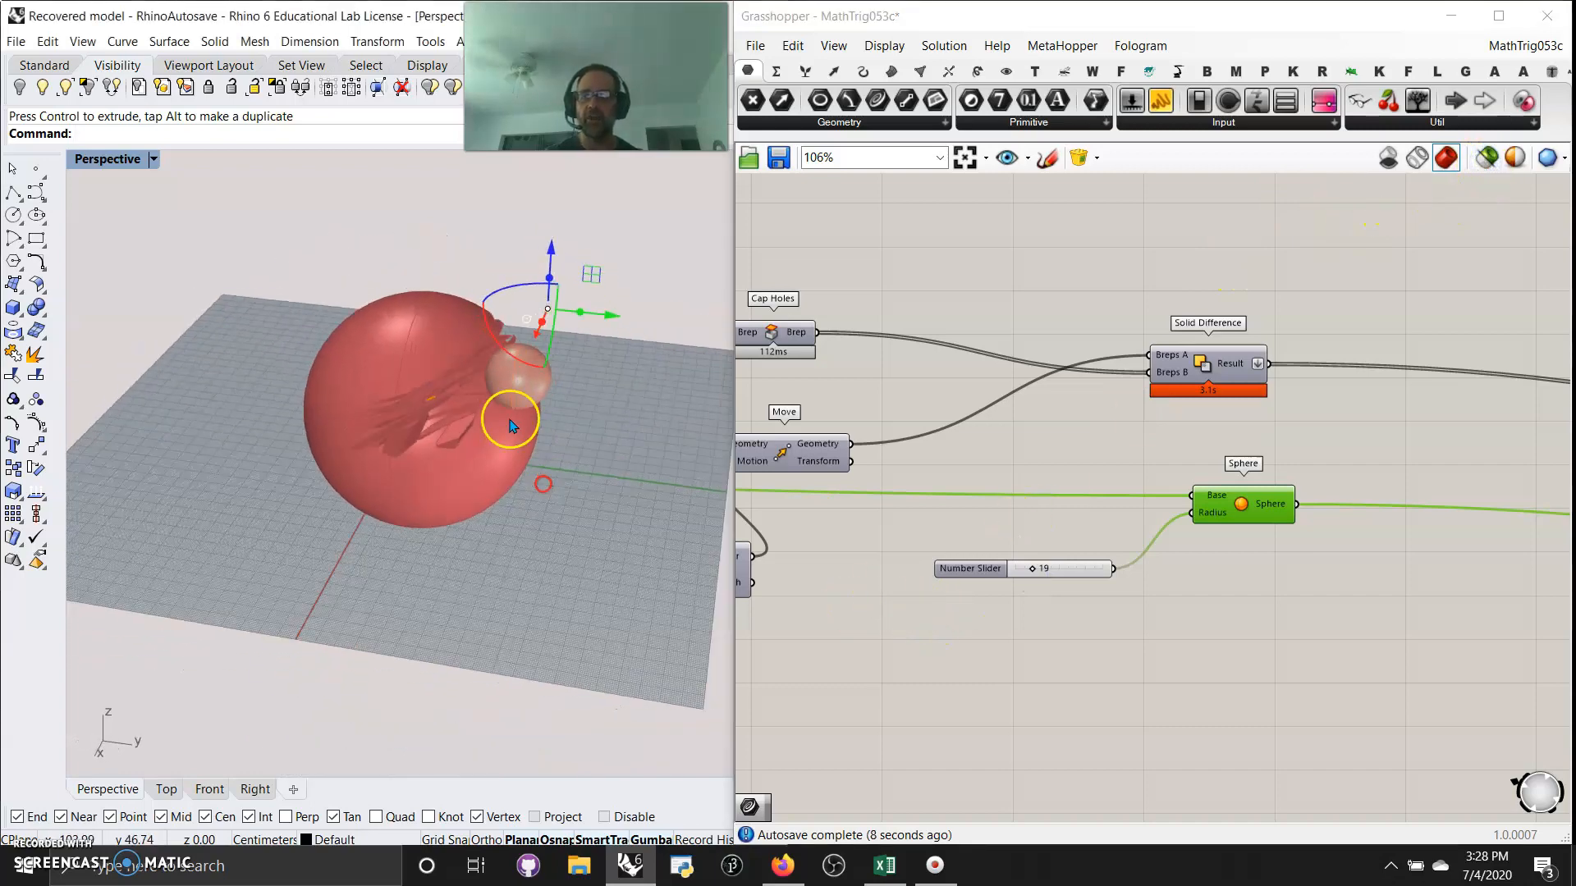
# - Move the reference point vertically and sideways beside the large sphere and inspect the resulting cuts up close
pyautogui.moveTo(554, 255); pyautogui.dragTo(552, 354)
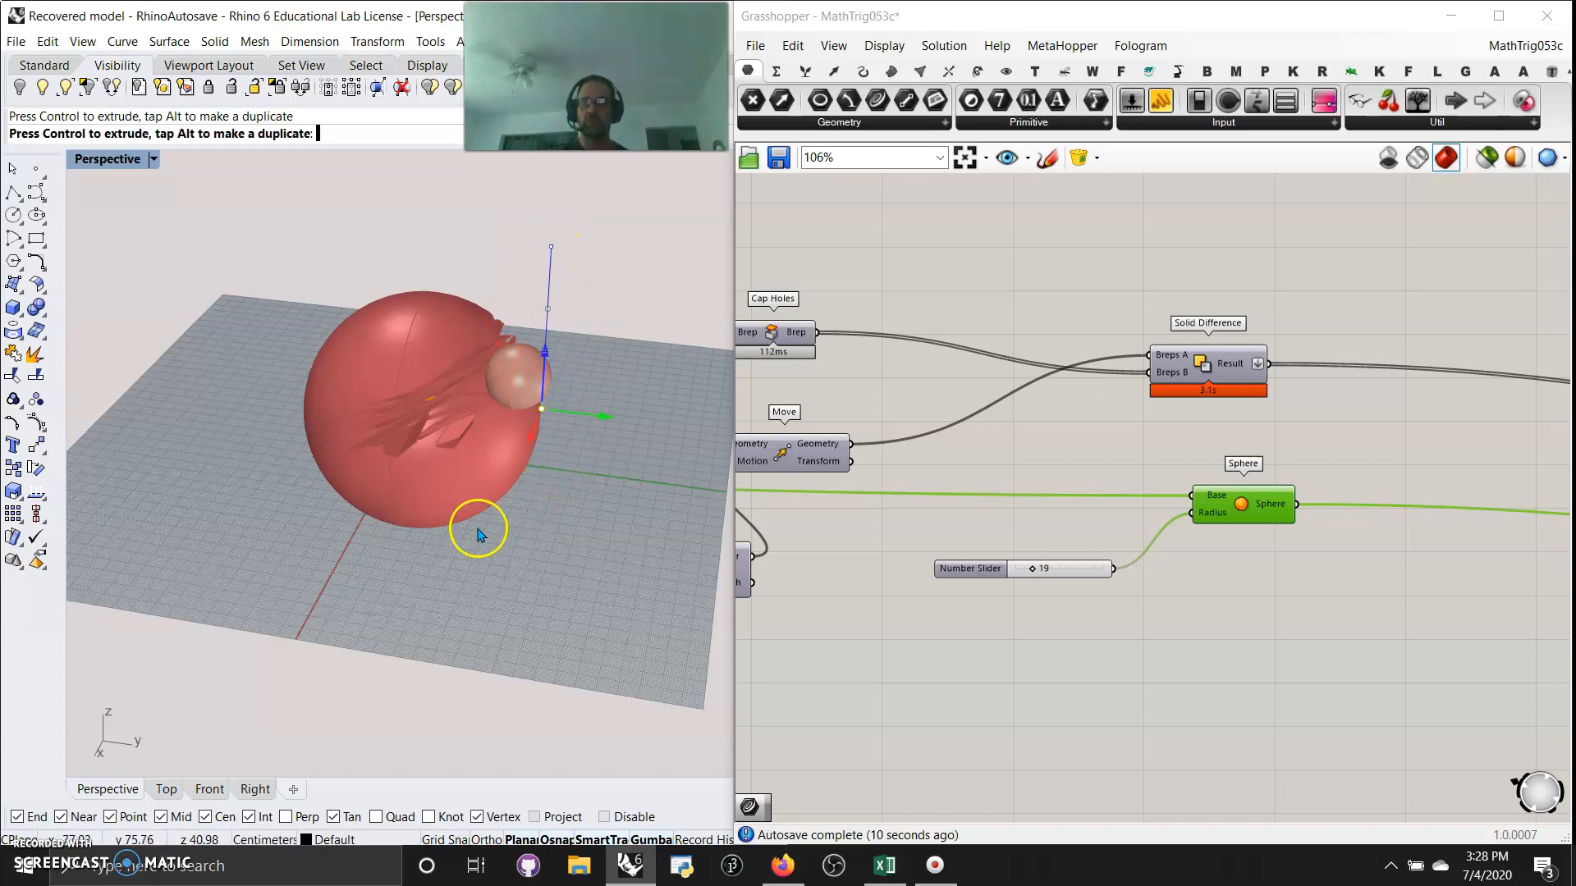
pyautogui.moveTo(720, 520); pyautogui.dragTo(503, 545)
pyautogui.moveTo(503, 545); pyautogui.dragTo(580, 389, button='right')
pyautogui.moveTo(550, 376); pyautogui.dragTo(690, 369)
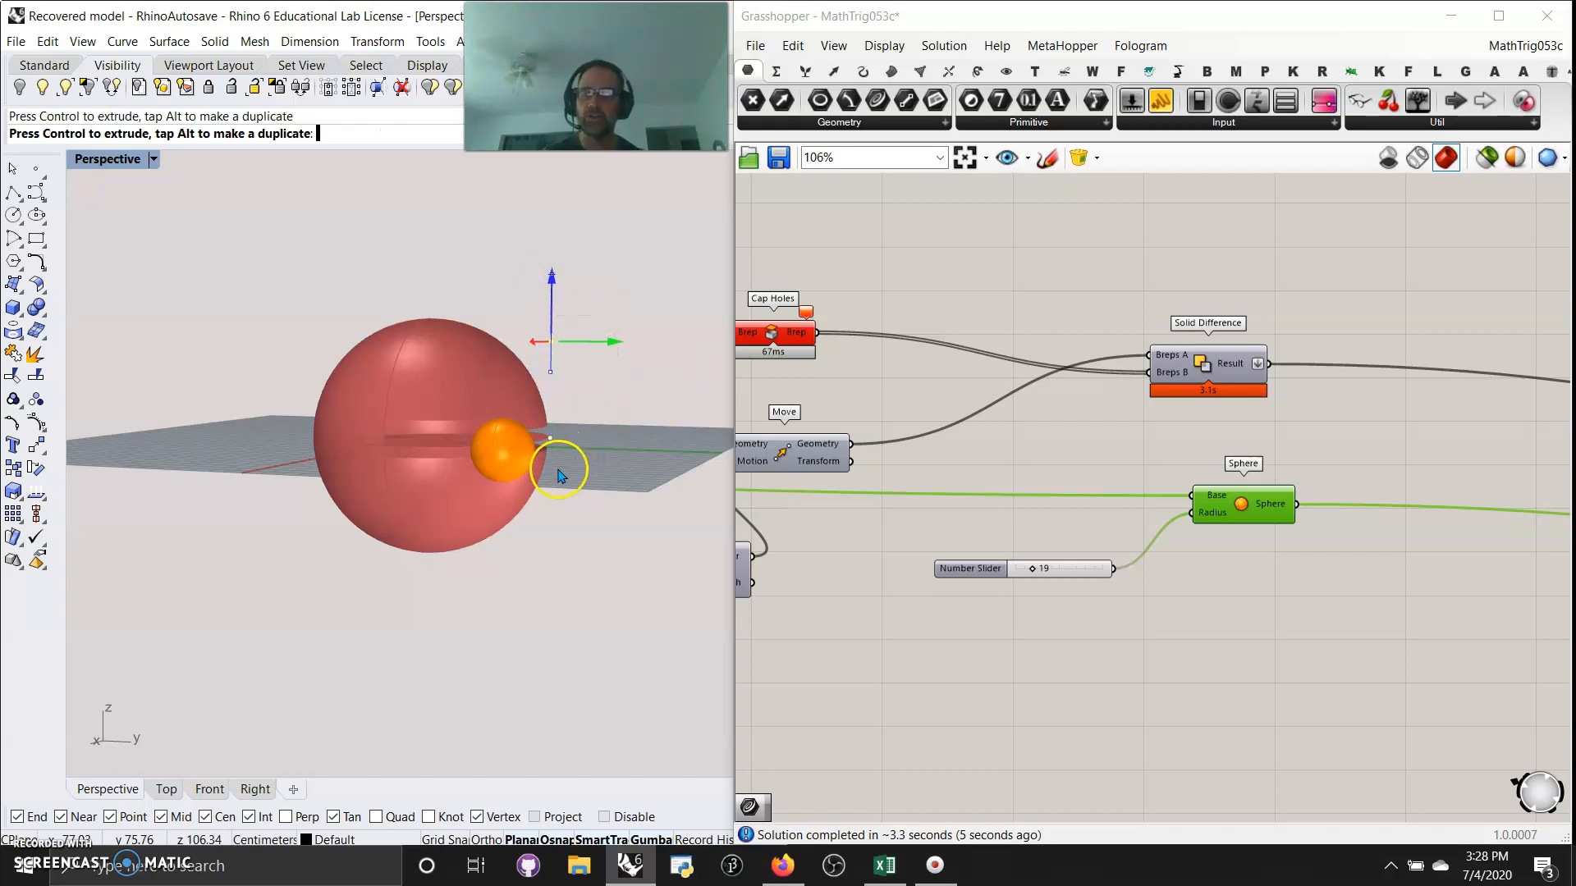
pyautogui.moveTo(556, 507); pyautogui.dragTo(535, 548)
pyautogui.moveTo(483, 566); pyautogui.dragTo(584, 623, button='right')
pyautogui.scroll(12, 454, 412)
pyautogui.scroll(-6, 391, 462)
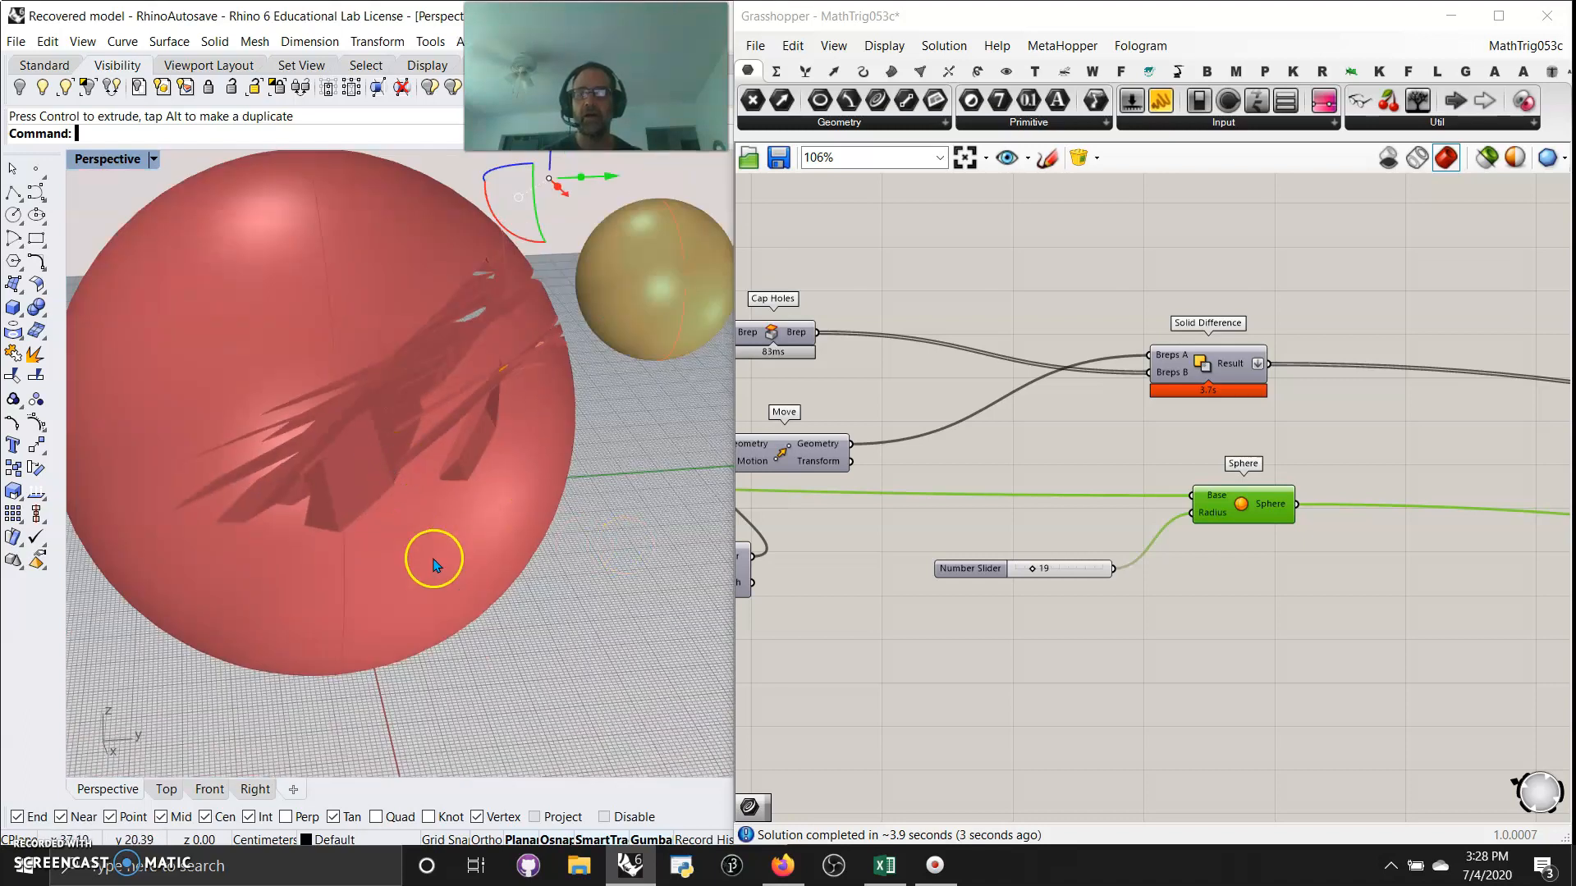
pyautogui.moveTo(440, 556); pyautogui.dragTo(375, 550, button='right')
pyautogui.scroll(-4, 1075, 595)
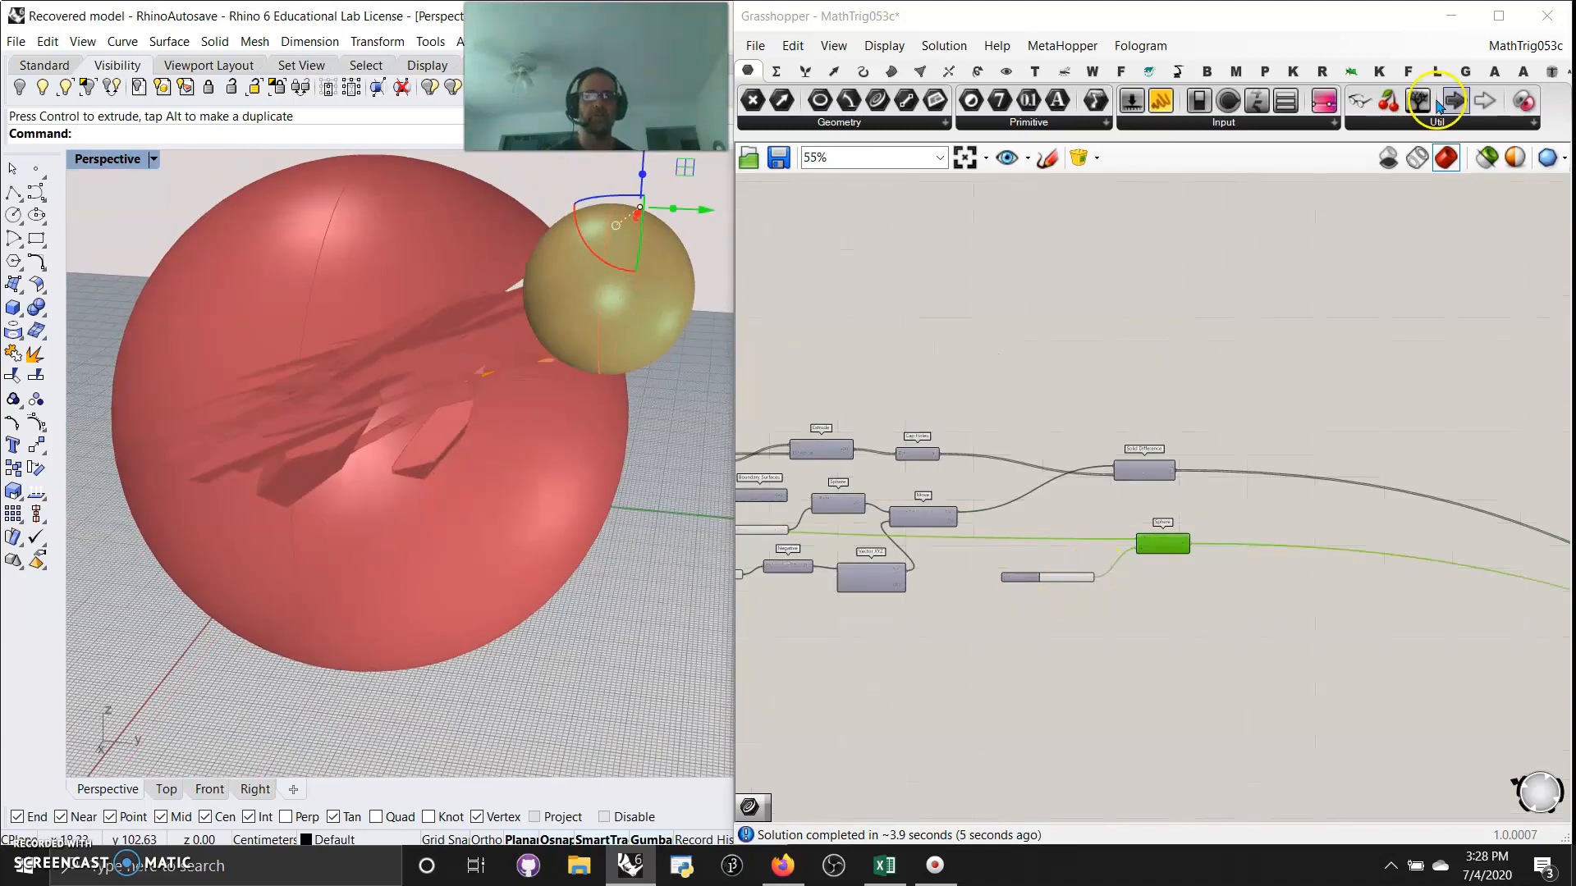
# - Limit the preview to selected components and set the Perspective viewport's display mode to Rendered
pyautogui.click(1487, 157)
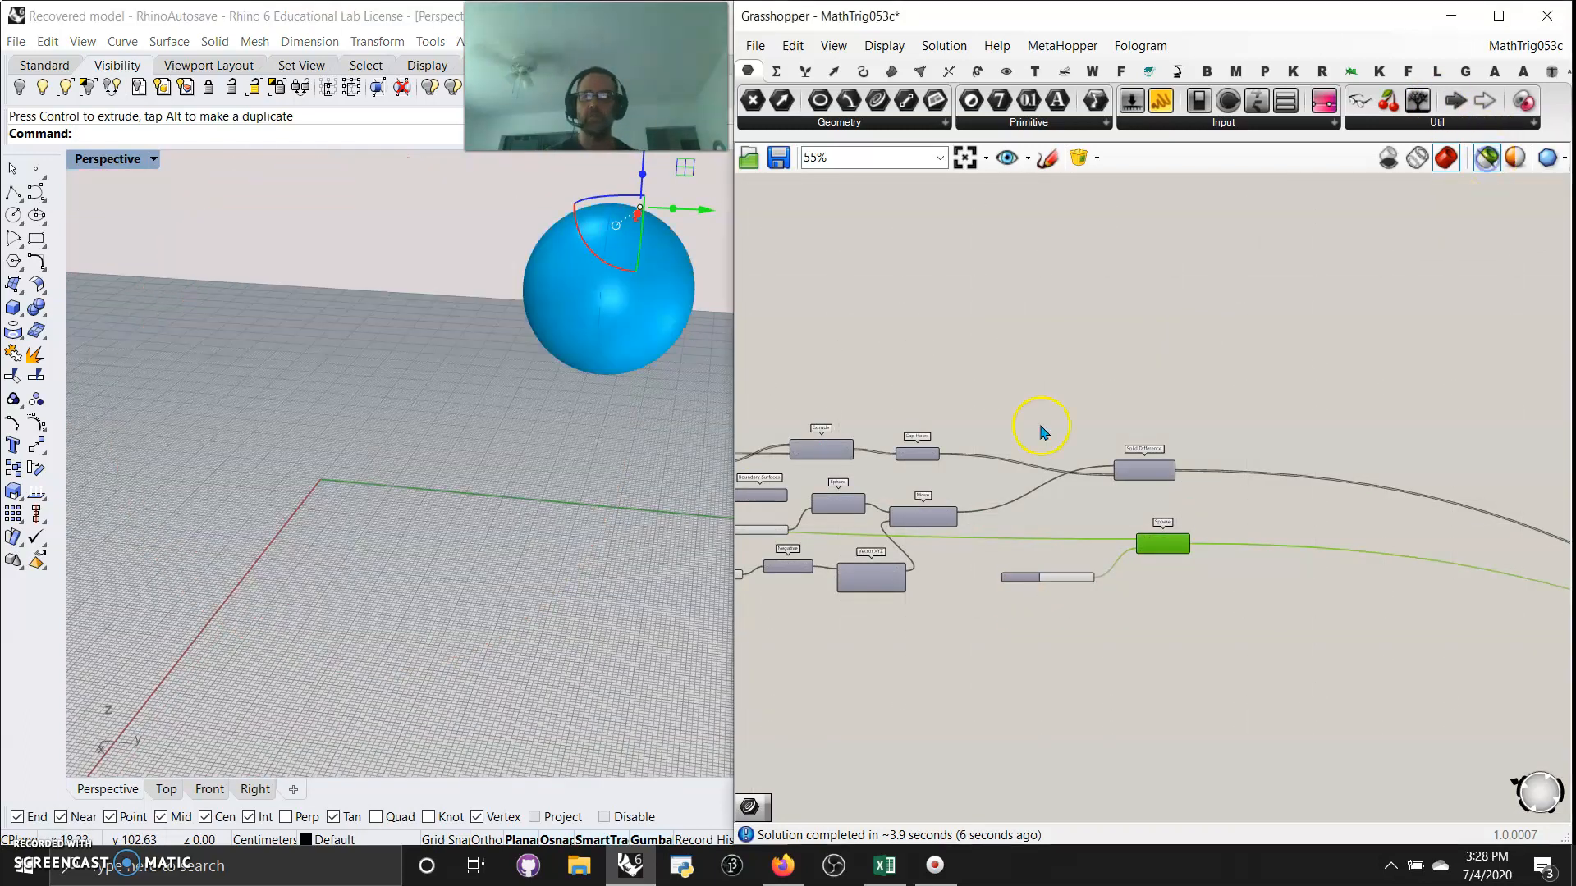
pyautogui.click(92, 164)
pyautogui.click(119, 243)
# - Examine the grooves cut into the large sphere up close and from farther away in the rendered view
pyautogui.moveTo(561, 456); pyautogui.dragTo(317, 523, button='right')
pyautogui.scroll(3, 429, 421)
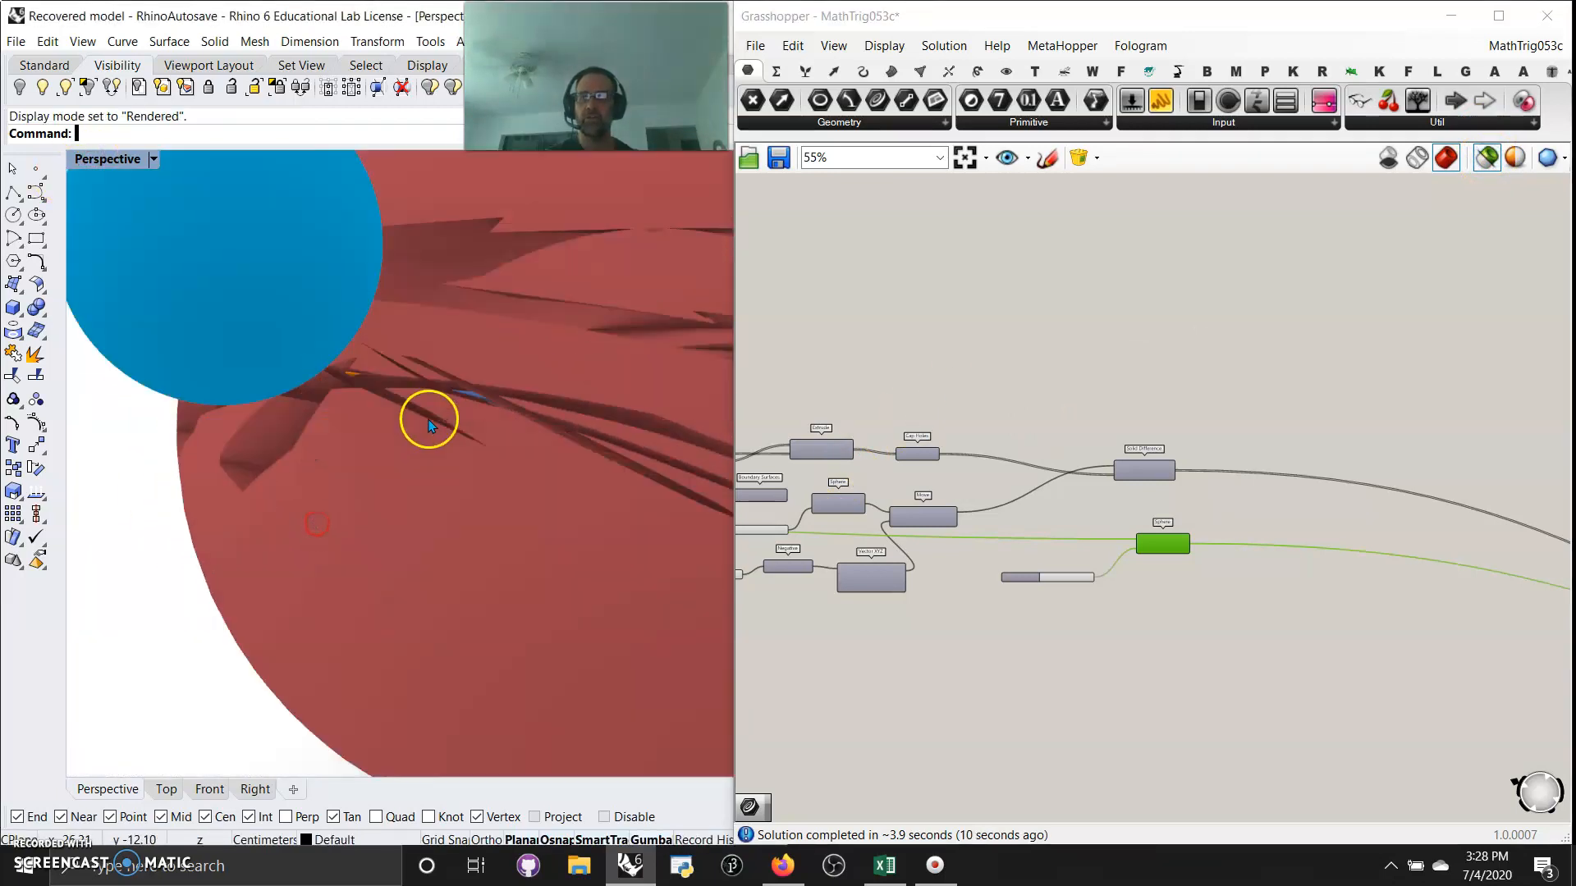
pyautogui.scroll(3, 448, 402)
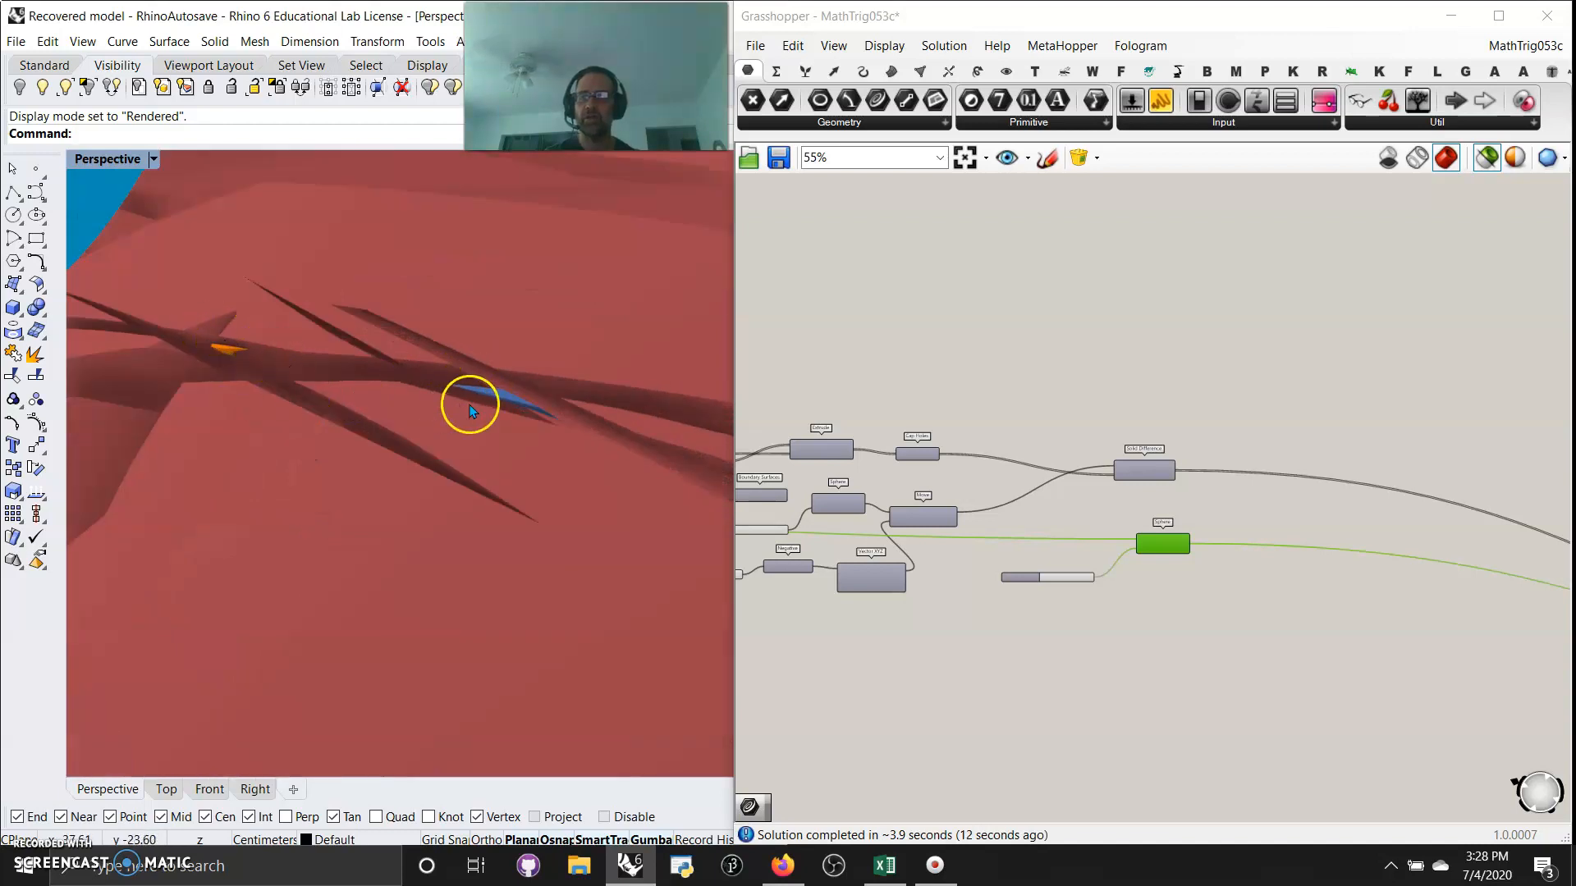
pyautogui.scroll(-5, 338, 441)
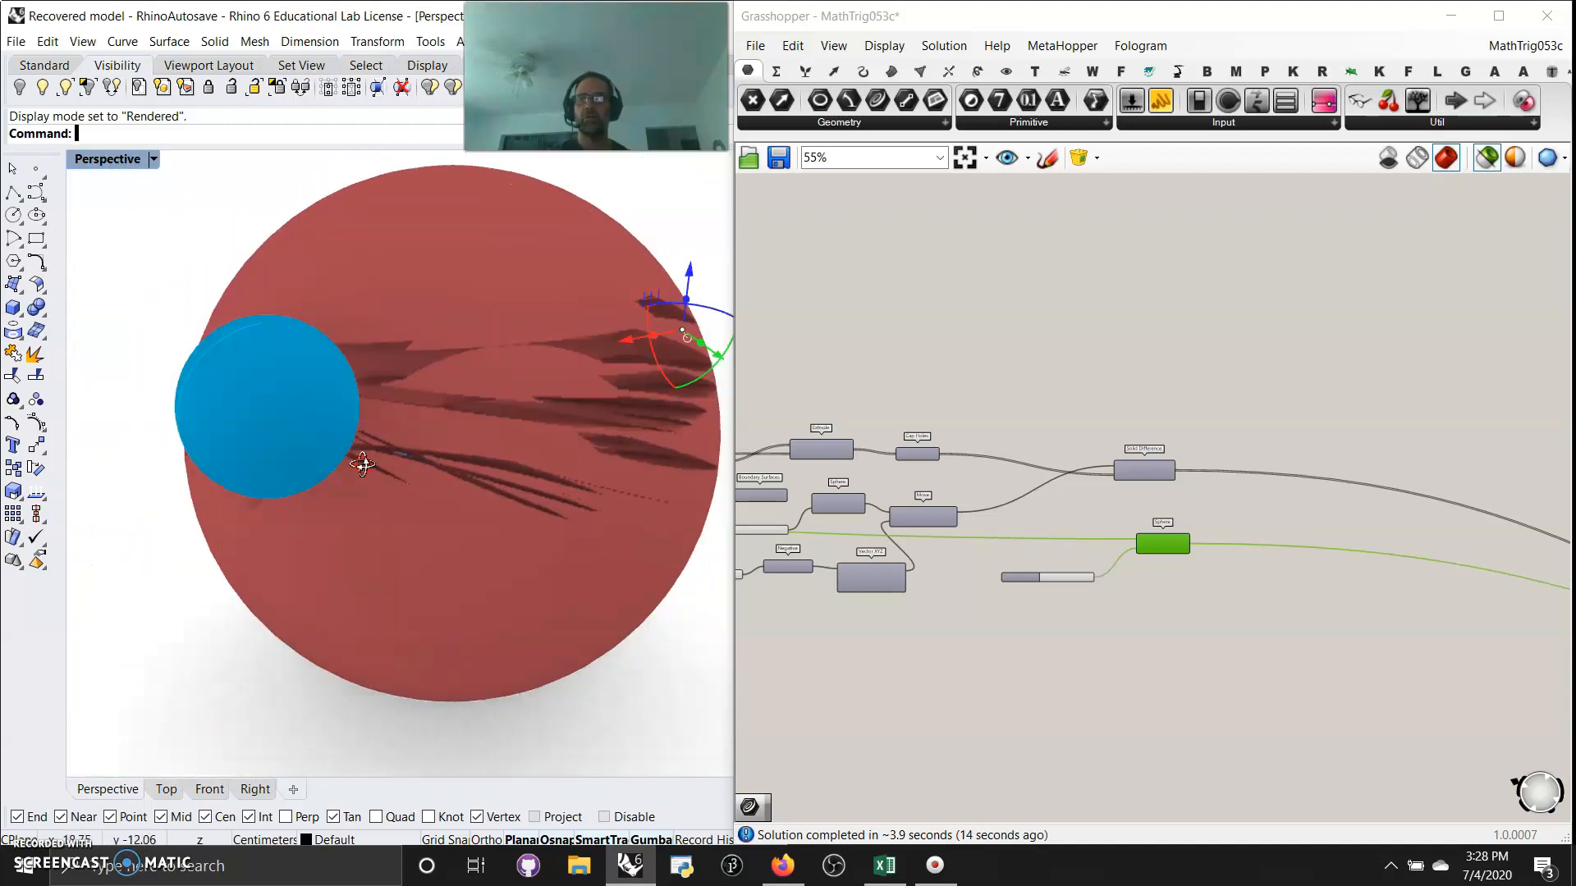
pyautogui.moveTo(357, 480)
pyautogui.mouseDown(button='right')
pyautogui.moveTo(394, 457)
pyautogui.moveTo(461, 493)
pyautogui.moveTo(394, 451)
pyautogui.moveTo(377, 481)
pyautogui.mouseUp(button='right')
pyautogui.scroll(2, 377, 480)
pyautogui.scroll(3, 357, 468)
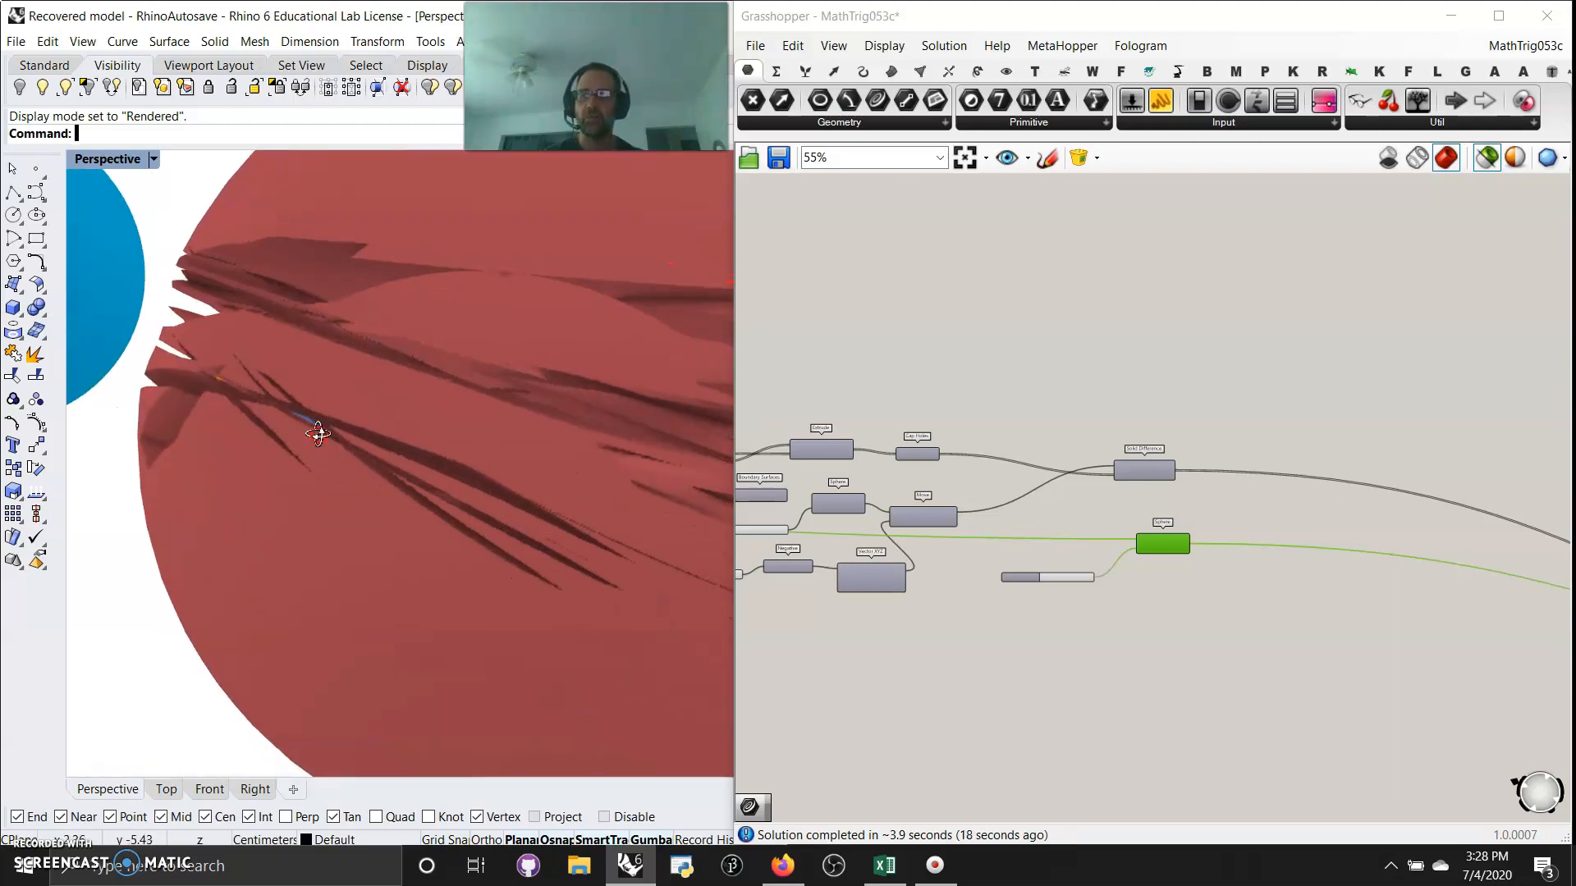
# - Survey the definition up to the material and colour components at its end and return to the two Graph Mapper branches
pyautogui.moveTo(1286, 576); pyautogui.dragTo(1056, 534, button='right')
pyautogui.scroll(-5, 1074, 498)
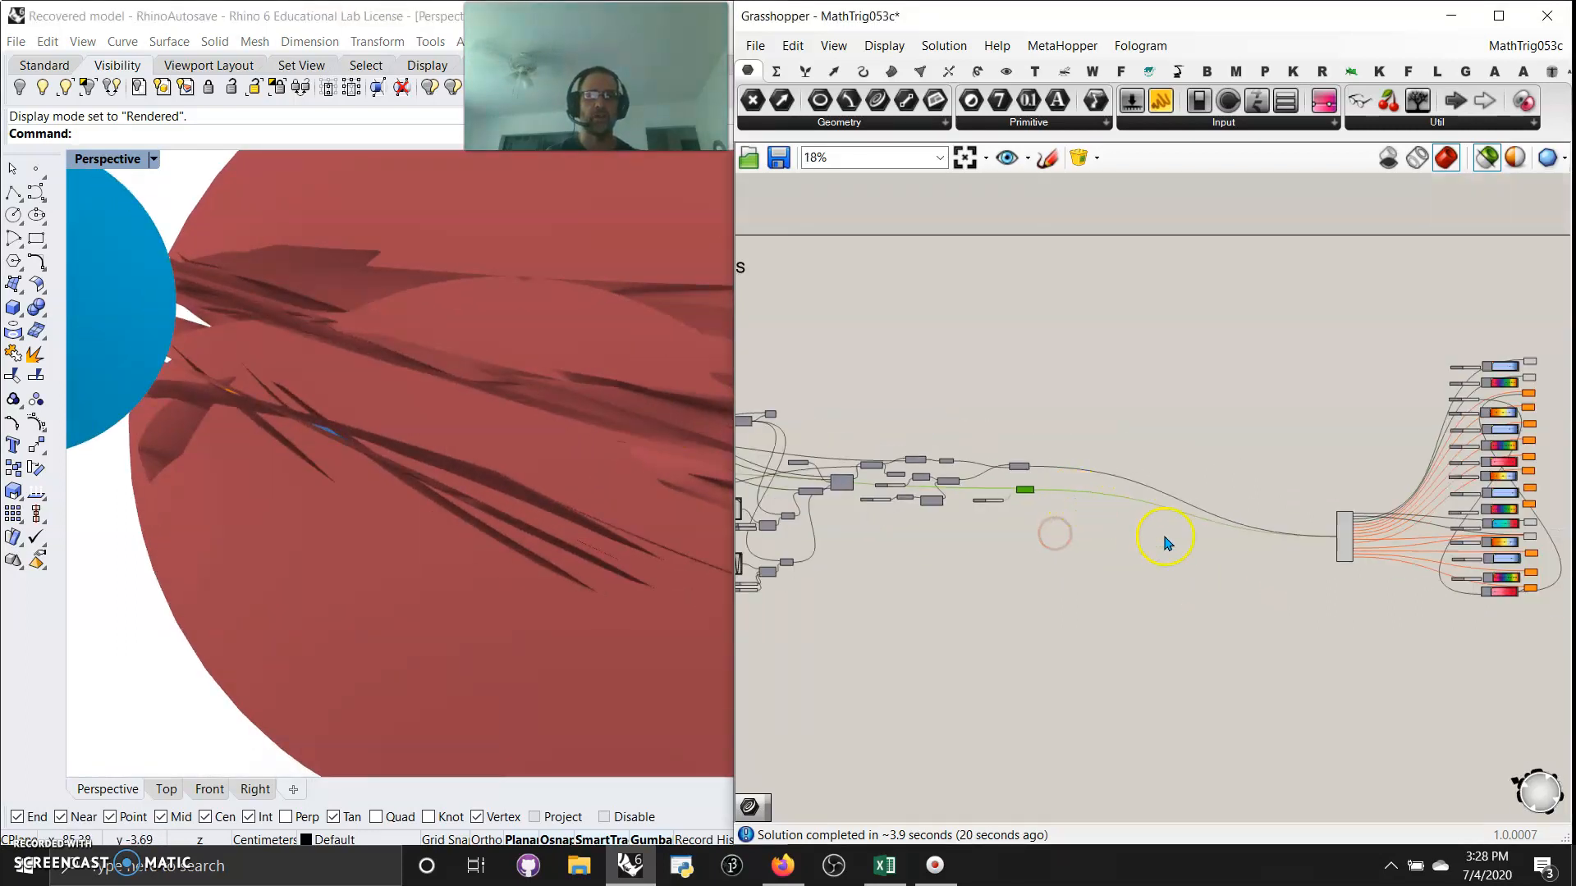
pyautogui.moveTo(1167, 538); pyautogui.dragTo(873, 481, button='right')
pyautogui.moveTo(867, 543); pyautogui.dragTo(1280, 548, button='right')
pyautogui.moveTo(944, 549); pyautogui.dragTo(1256, 553, button='right')
pyautogui.scroll(3, 1005, 470)
pyautogui.scroll(2, 1005, 470)
pyautogui.moveTo(1021, 582); pyautogui.dragTo(1158, 595, button='right')
pyautogui.scroll(-3, 1069, 519)
pyautogui.scroll(3, 1204, 530)
pyautogui.scroll(2, 1207, 537)
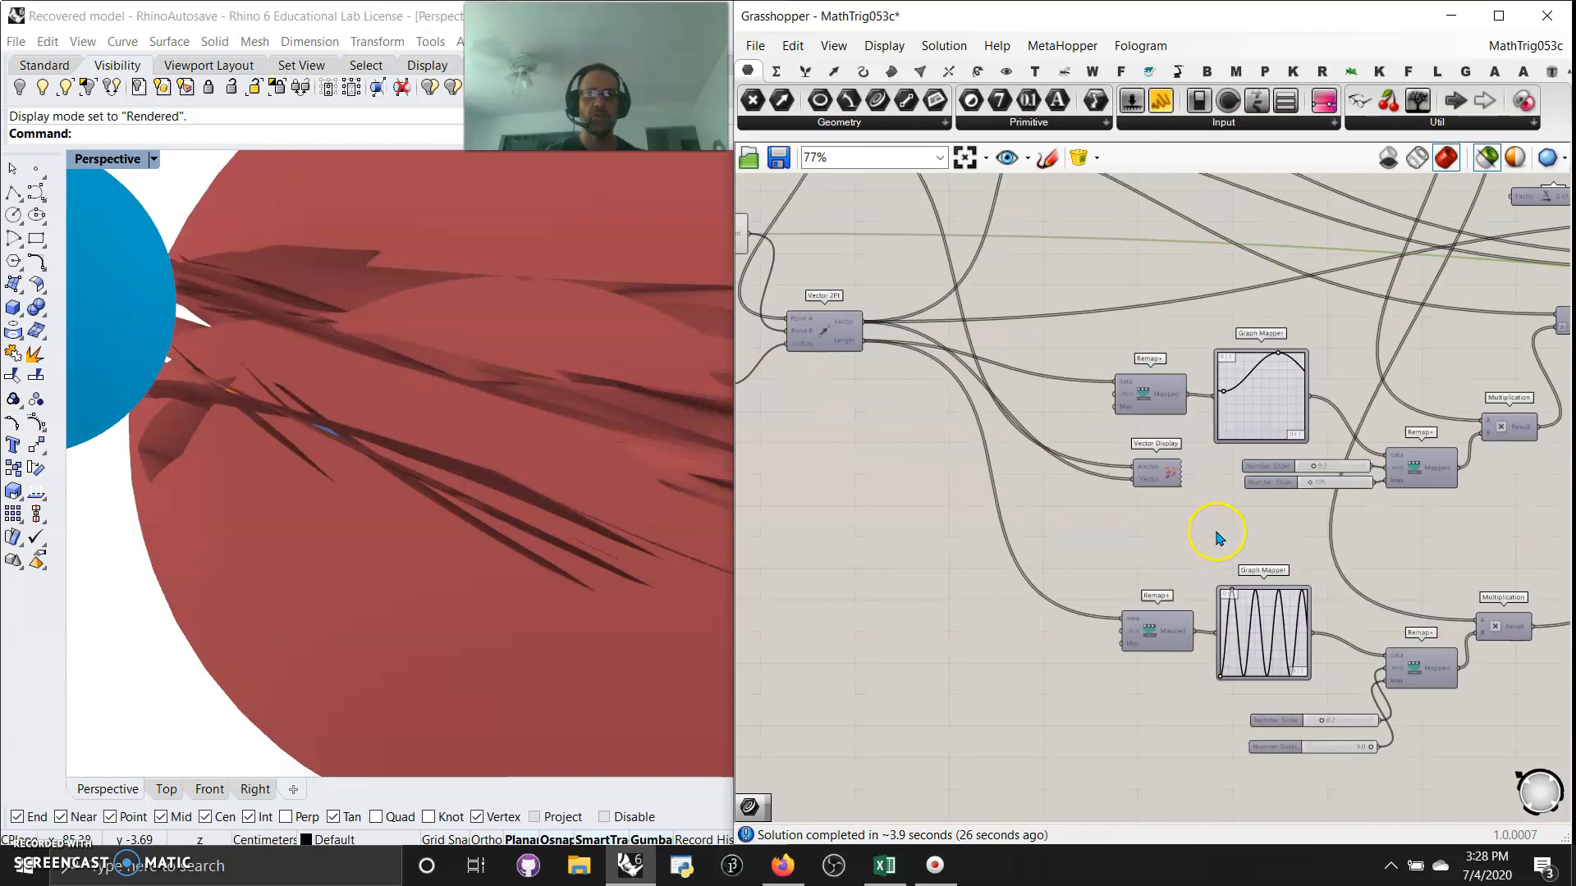
pyautogui.scroll(2, 1255, 628)
pyautogui.moveTo(1240, 449); pyautogui.dragTo(1153, 716, button='right')
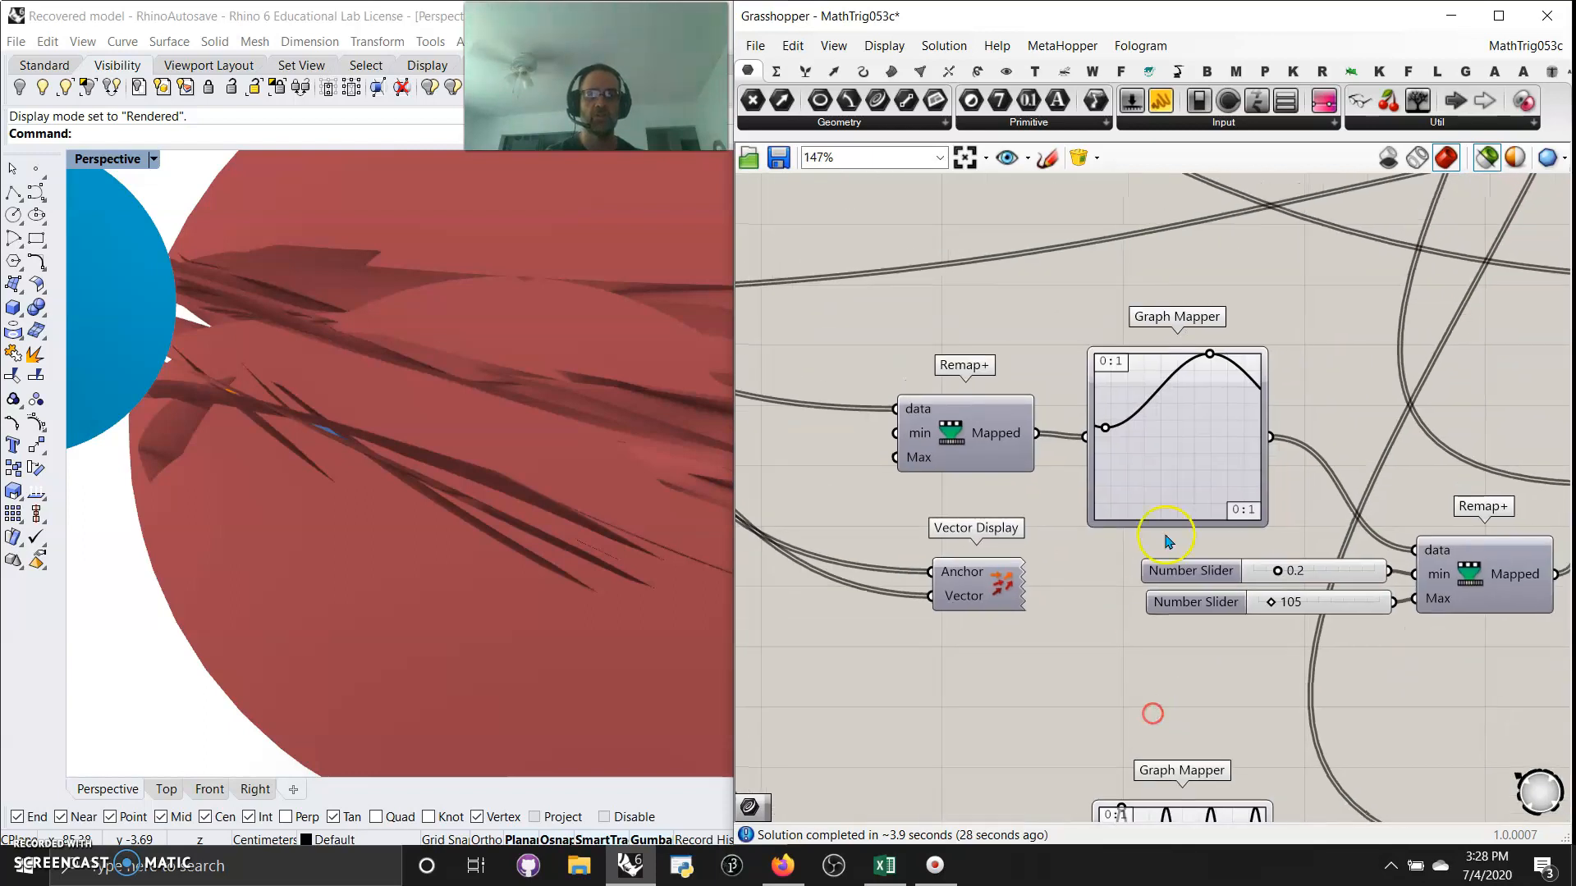
# - Preview the Orient Direction polygons against the whole rendered sphere and review the component's inputs
pyautogui.moveTo(1223, 460); pyautogui.dragTo(934, 428, button='right')
pyautogui.scroll(-2, 1113, 342)
pyautogui.moveTo(990, 350); pyautogui.dragTo(1172, 565, button='right')
pyautogui.moveTo(1339, 474); pyautogui.dragTo(846, 442, button='right')
pyautogui.scroll(5, 1222, 444)
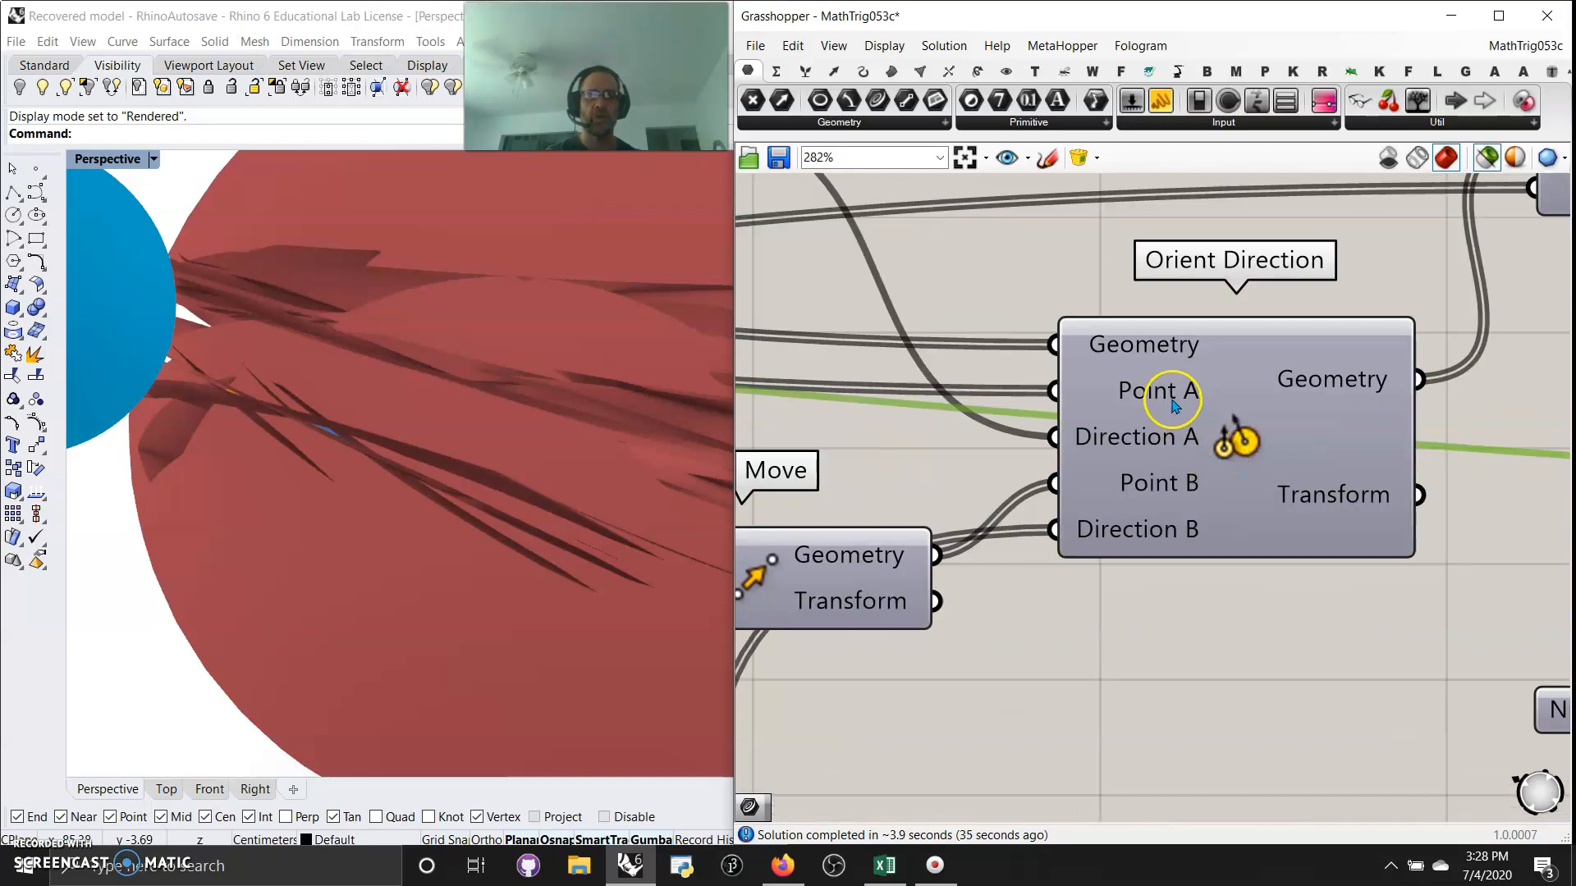
pyautogui.moveTo(1025, 481); pyautogui.dragTo(925, 412, button='right')
pyautogui.click(1171, 459)
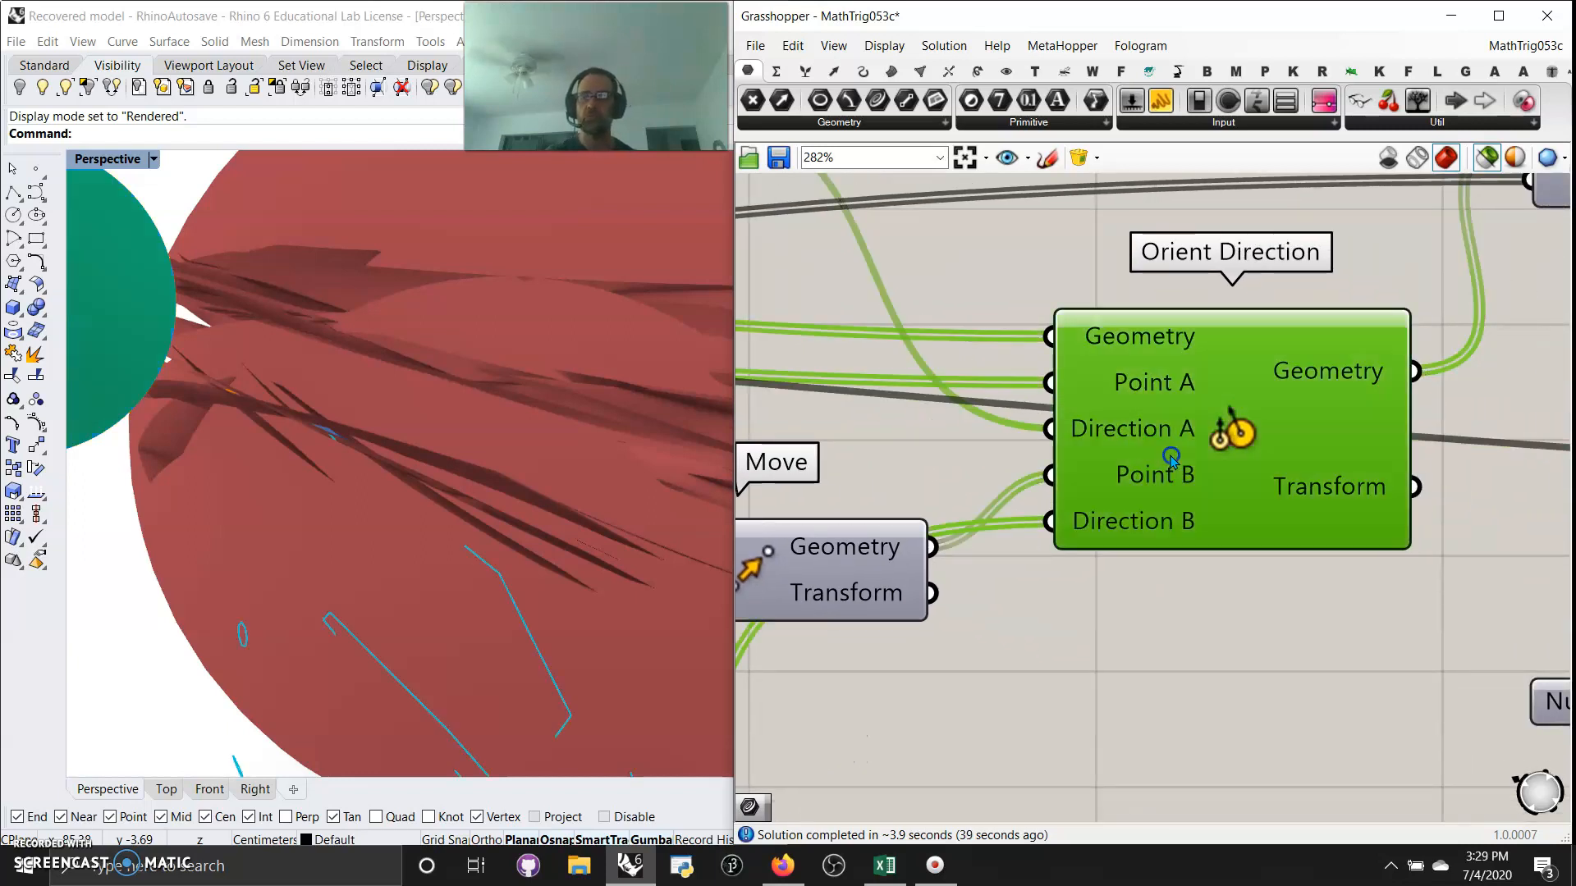
pyautogui.scroll(-5, 456, 476)
pyautogui.scroll(-4, 471, 471)
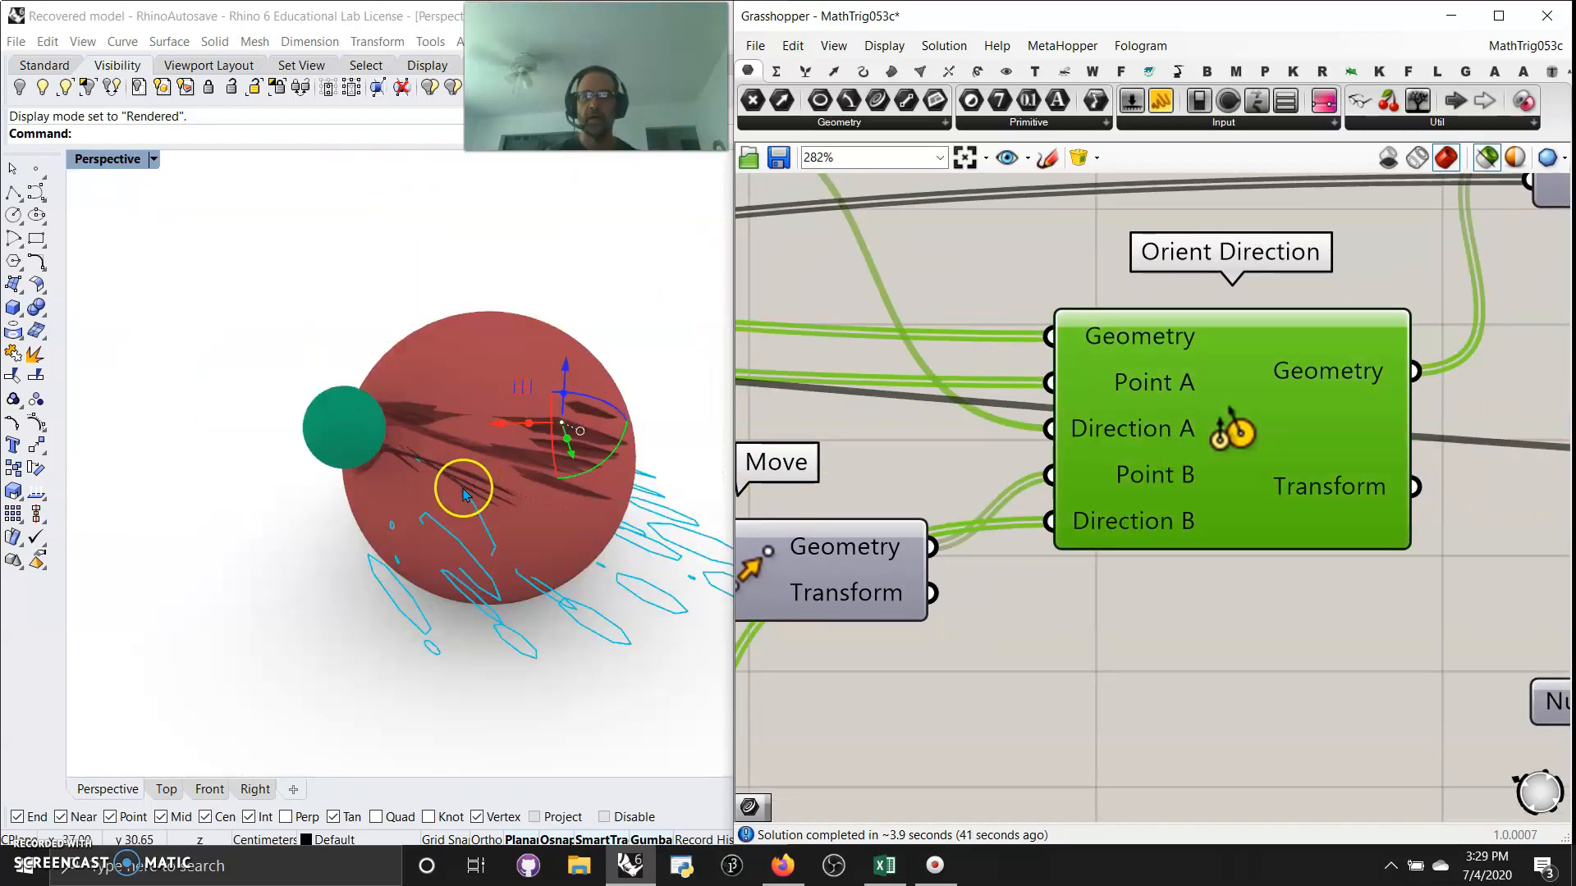
# - Select the definition's components to preview all their geometry together and view it around the rendered sphere
pyautogui.scroll(-8, 1123, 566)
pyautogui.scroll(-5, 1123, 567)
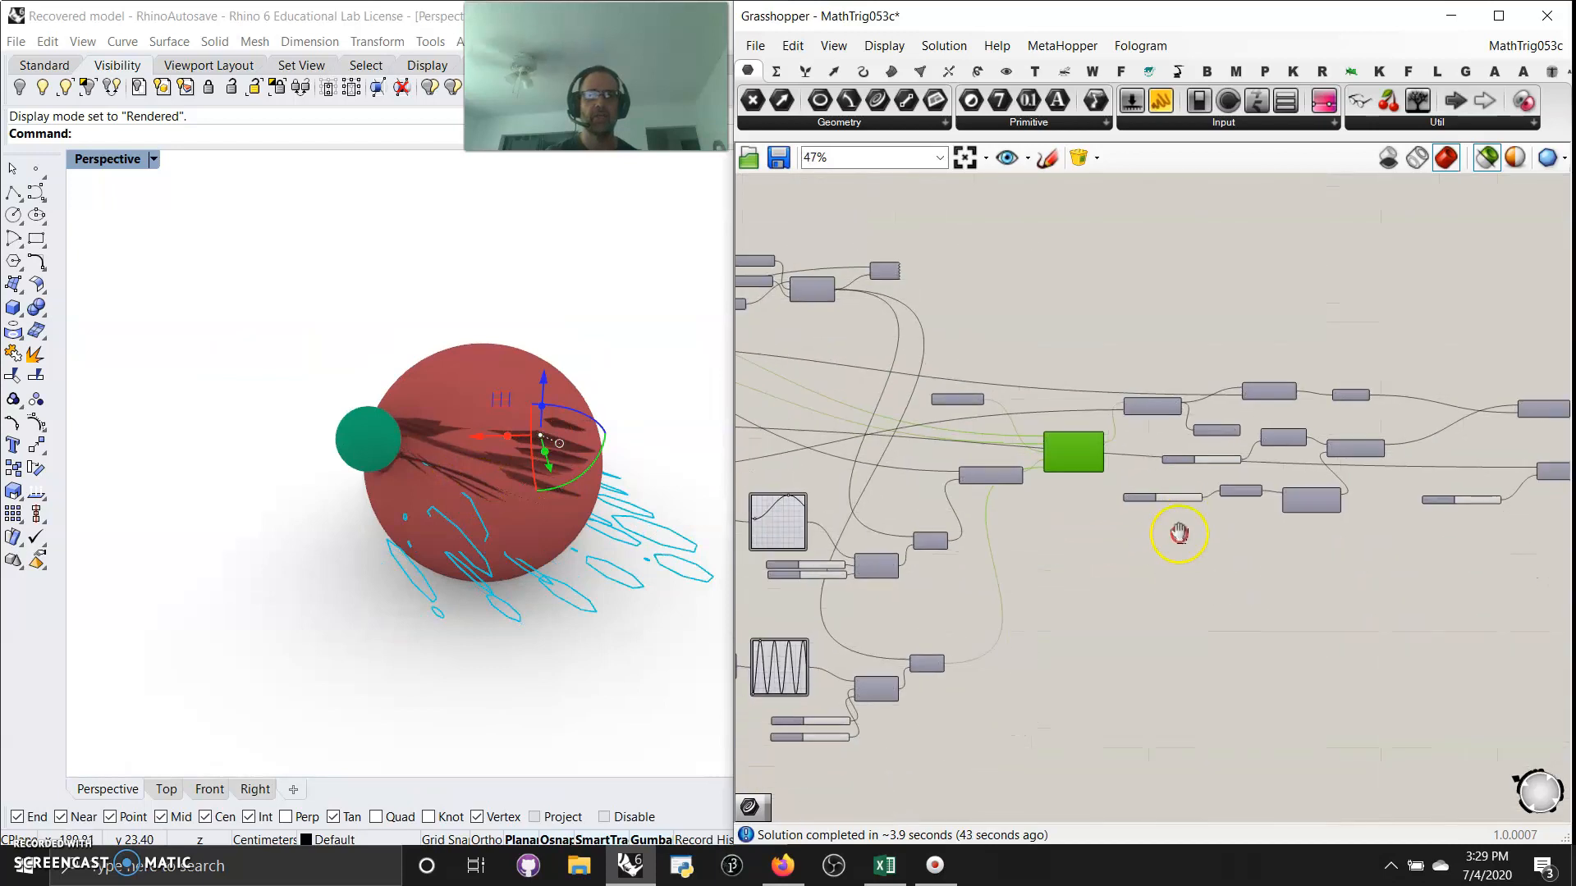
pyautogui.moveTo(1399, 545); pyautogui.dragTo(845, 323)
pyautogui.moveTo(376, 520); pyautogui.dragTo(440, 560, button='right')
pyautogui.scroll(5, 341, 476)
pyautogui.moveTo(343, 481); pyautogui.dragTo(493, 476, button='right')
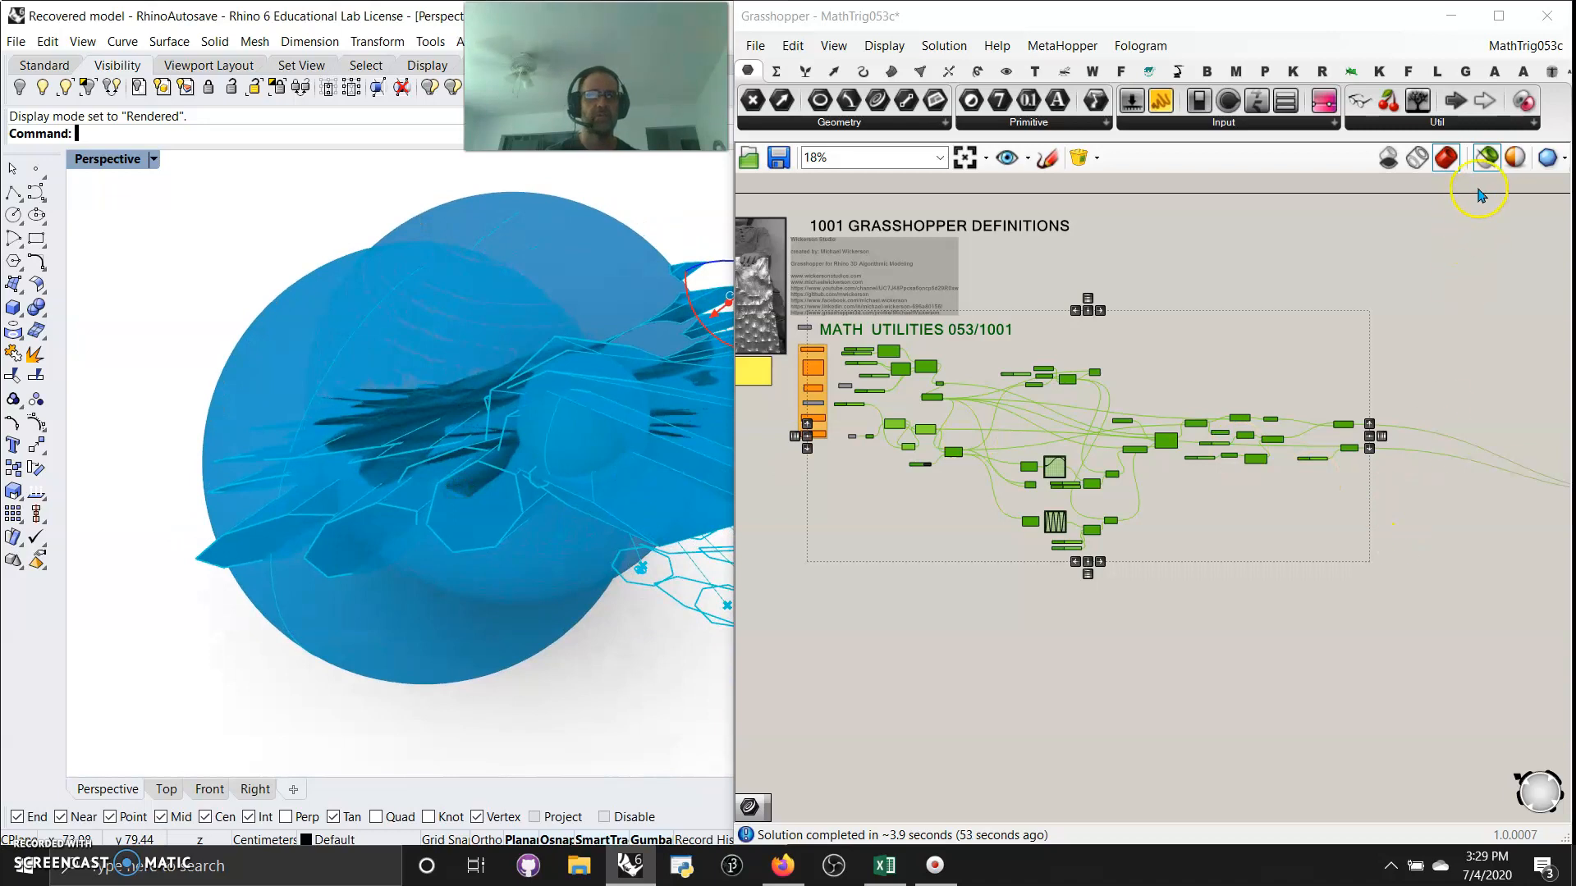
# - Show the unrestricted preview, move the reference point up along the Z axis and deselect it
pyautogui.click(1485, 160)
pyautogui.moveTo(604, 488); pyautogui.dragTo(362, 451, button='right')
pyautogui.moveTo(538, 394); pyautogui.dragTo(535, 347)
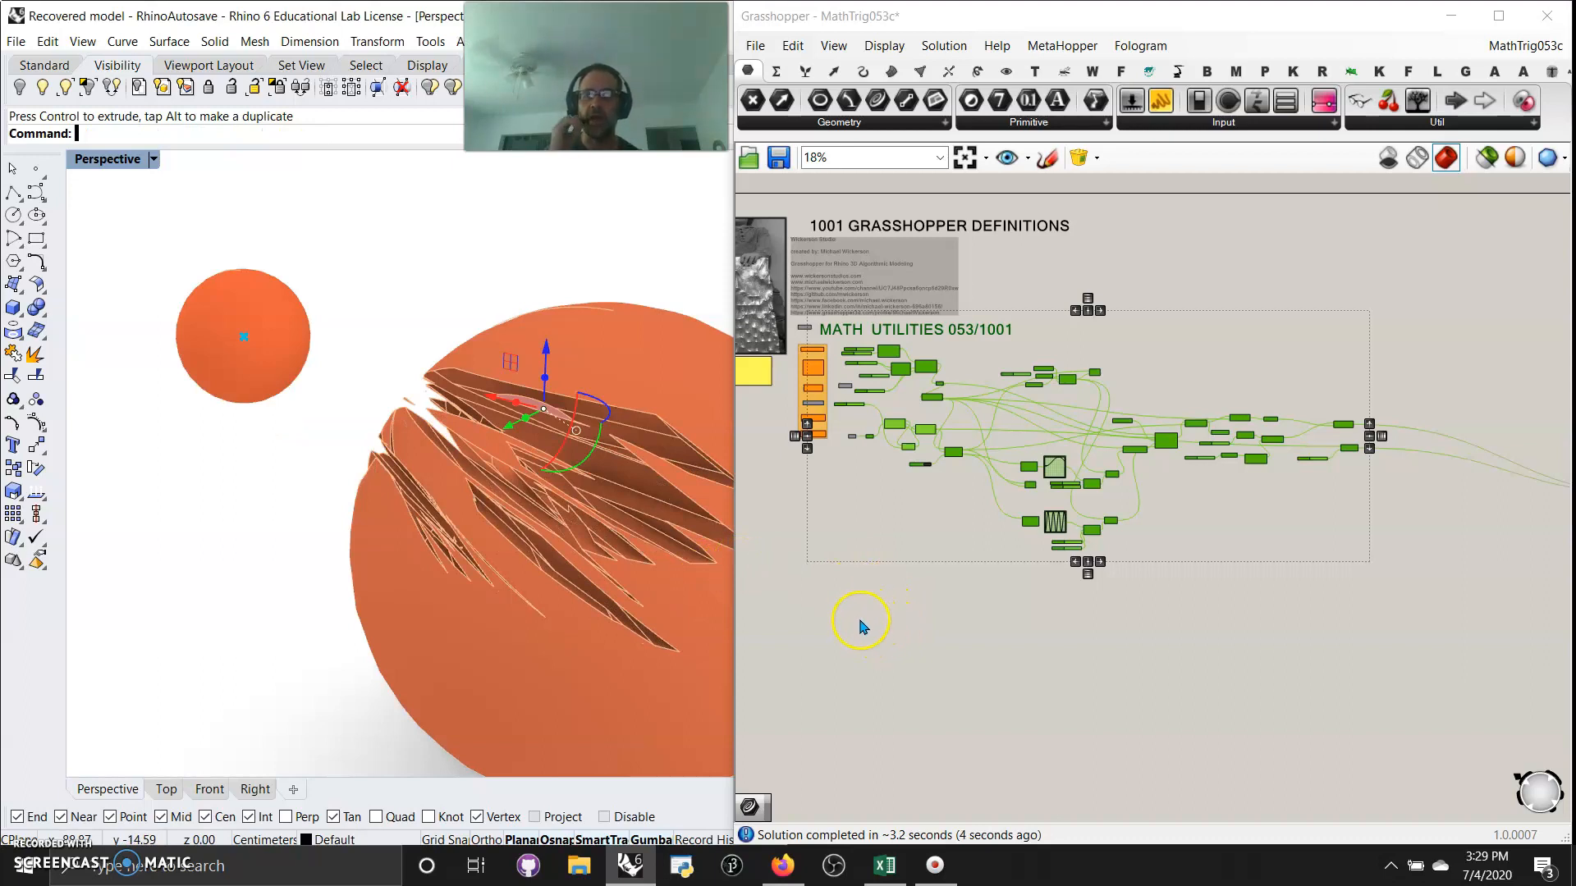
pyautogui.click(243, 556)
pyautogui.moveTo(352, 581); pyautogui.dragTo(208, 460, button='right')
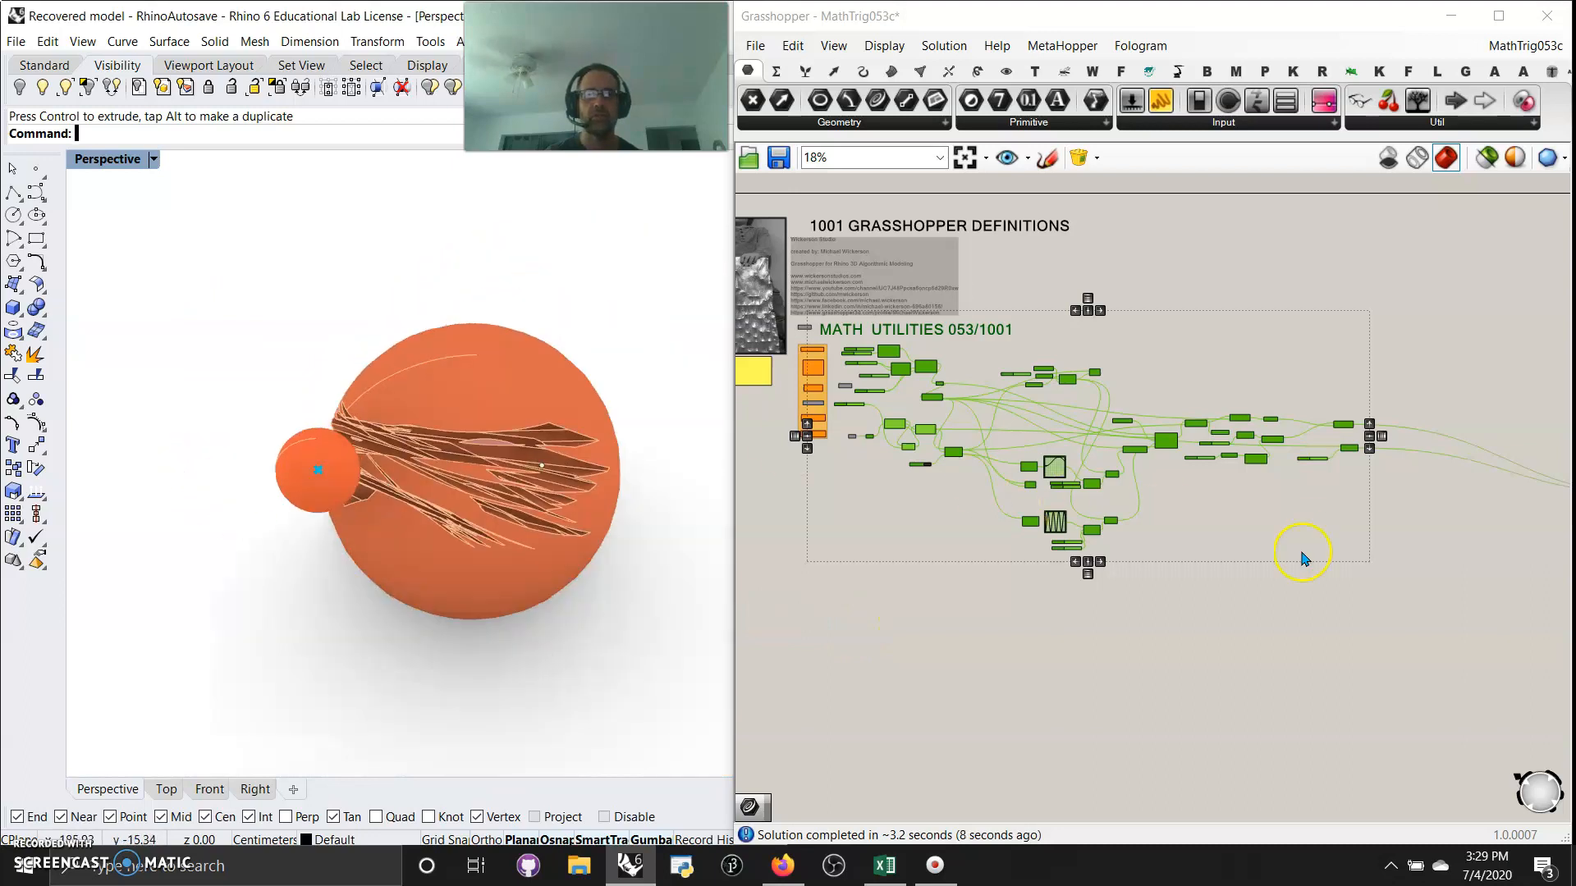
# - Limit the preview to selected components and turn off the preview of all components in the definition
pyautogui.click(1487, 157)
pyautogui.moveTo(1381, 701)
pyautogui.mouseDown()
pyautogui.moveTo(1152, 462)
pyautogui.moveTo(796, 325)
pyautogui.mouseUp()
pyautogui.rightClick(792, 629)
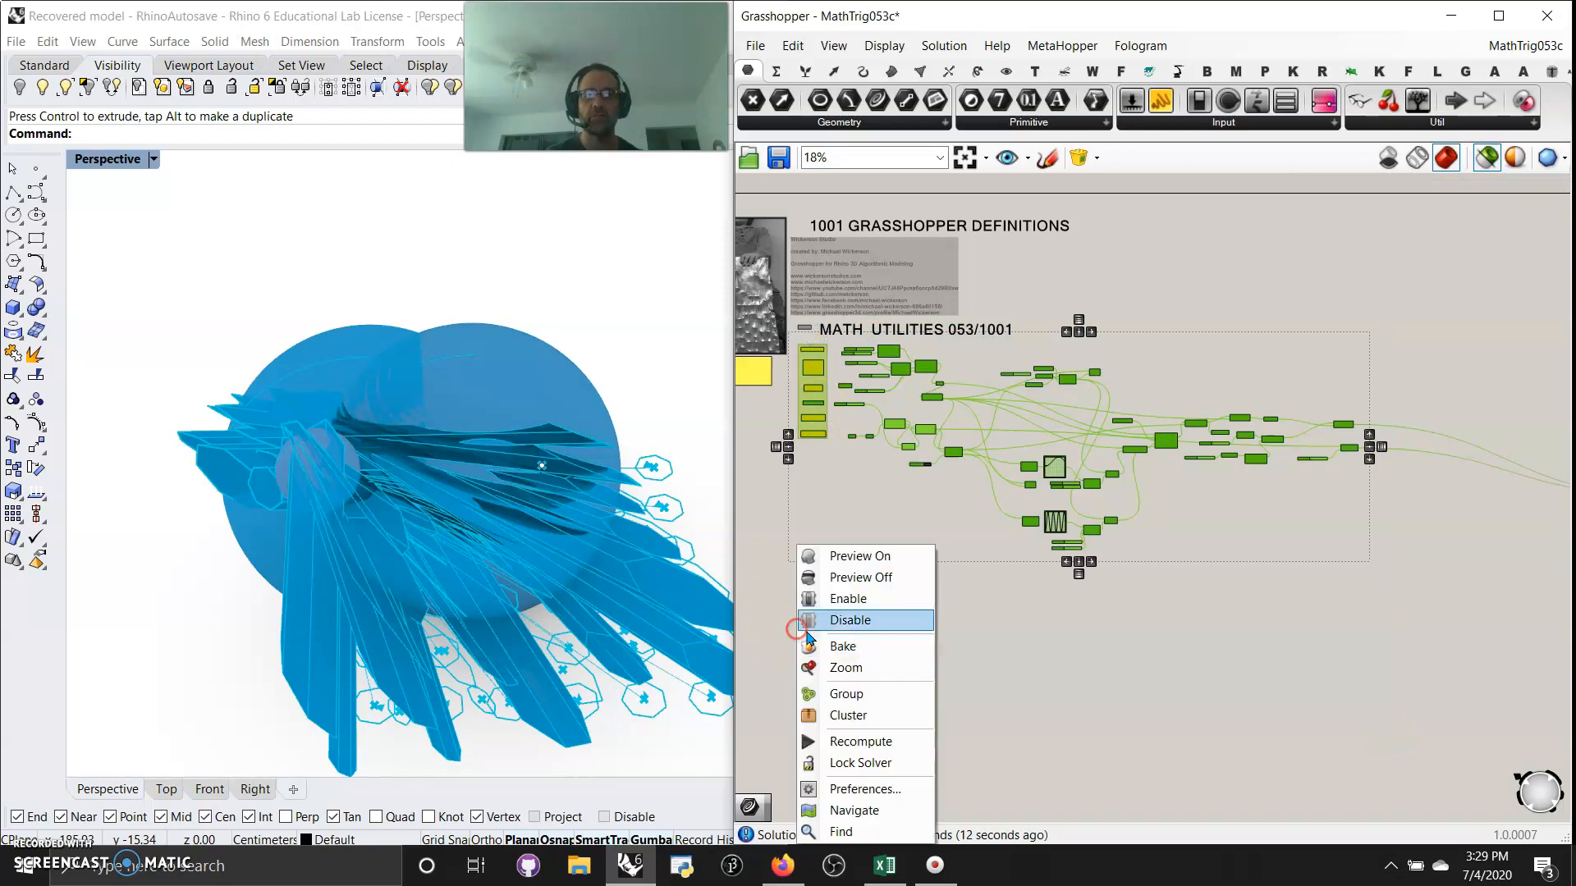
pyautogui.click(854, 579)
pyautogui.click(1418, 496)
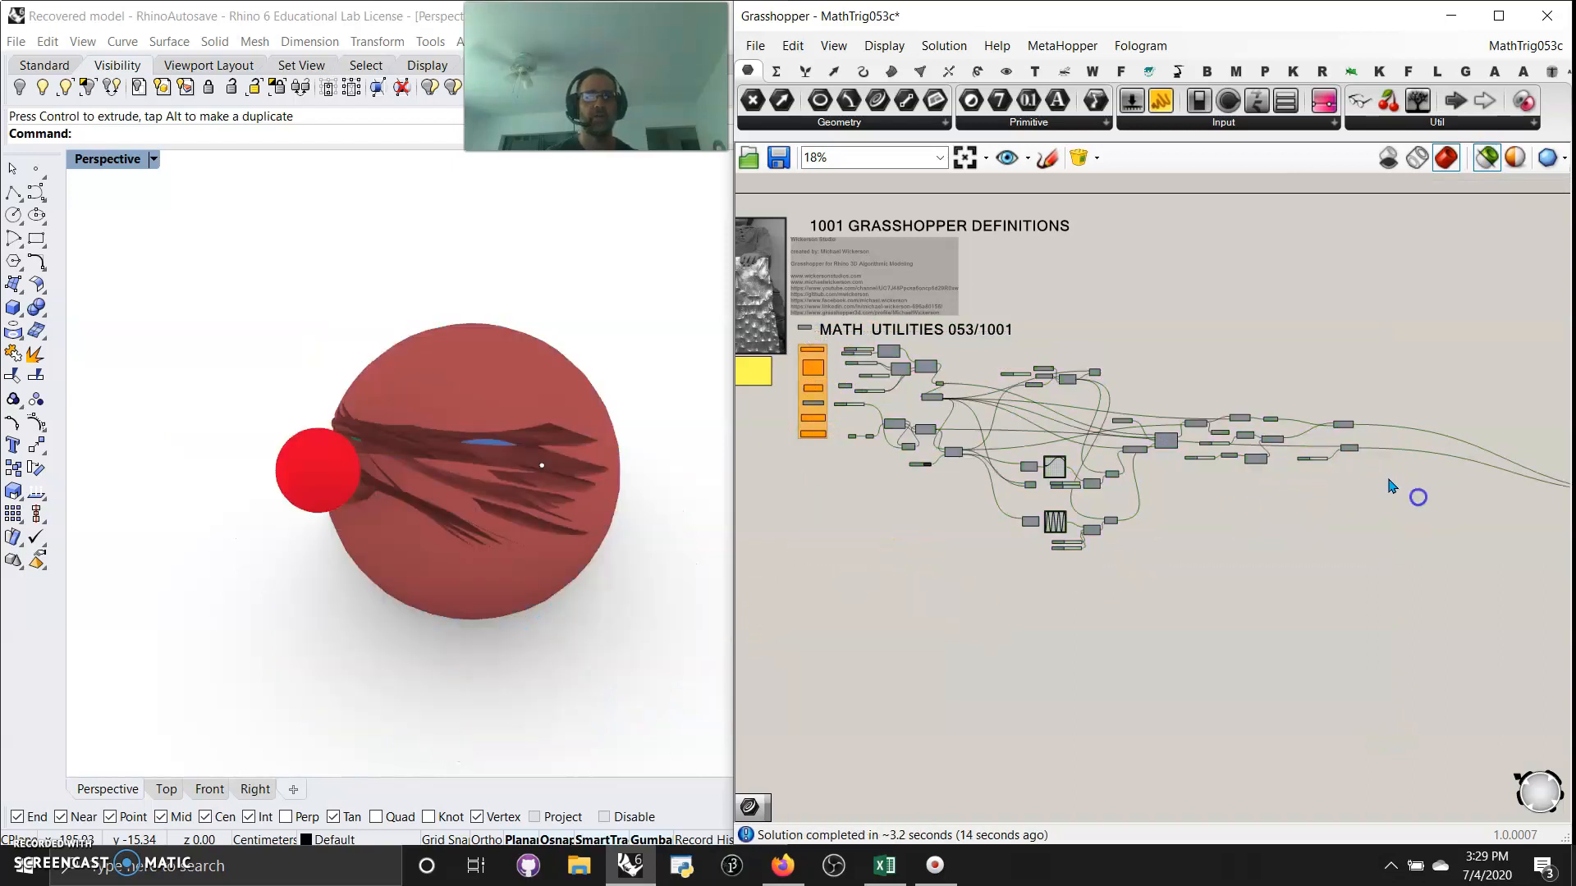
# - Set the gradient parameter slider for the carved sphere's custom preview to 0.22 to recolour the sphere
pyautogui.moveTo(409, 484); pyautogui.dragTo(603, 474, button='right')
pyautogui.moveTo(1396, 578); pyautogui.dragTo(1013, 553, button='right')
pyautogui.moveTo(1343, 520); pyautogui.dragTo(1082, 521, button='right')
pyautogui.scroll(7, 1282, 536)
pyautogui.scroll(3, 1149, 520)
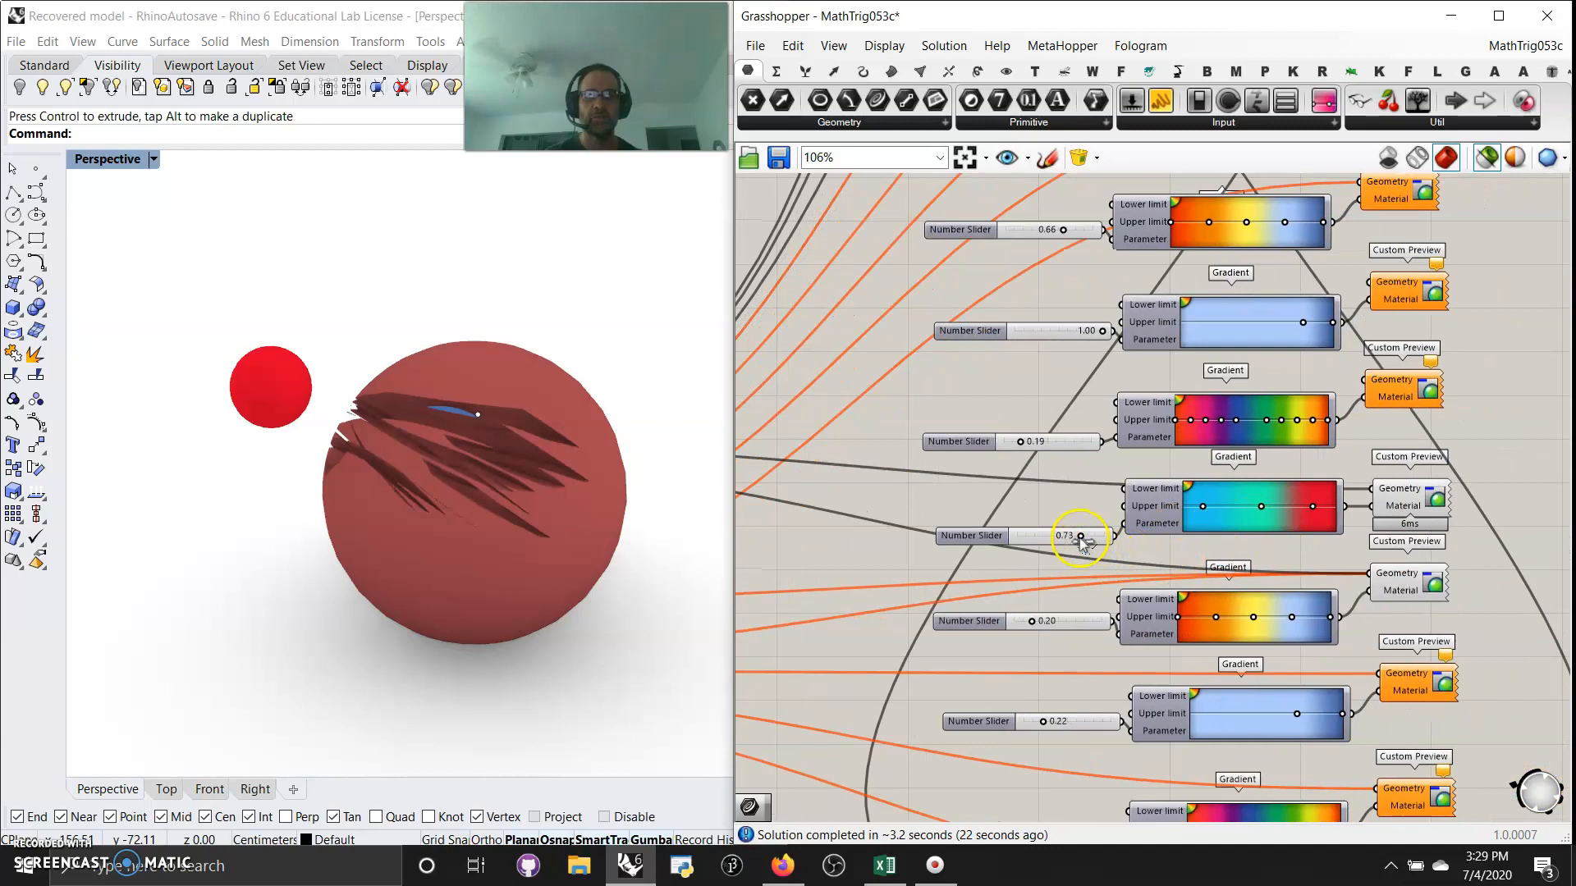
pyautogui.moveTo(1082, 538); pyautogui.dragTo(1038, 548)
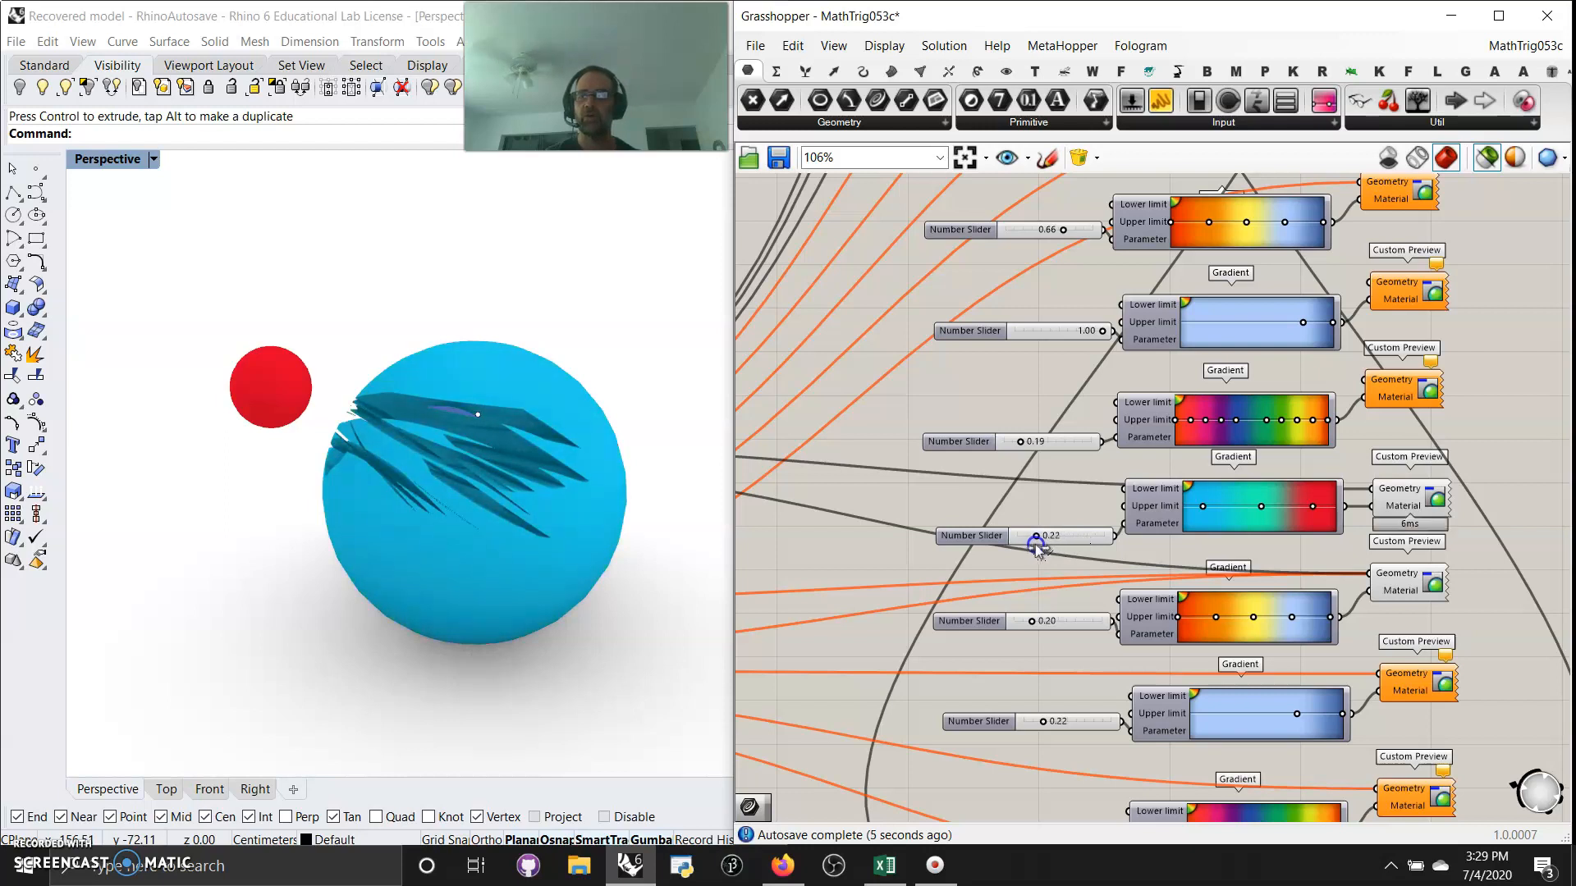
pyautogui.moveTo(490, 548); pyautogui.dragTo(451, 576, button='right')
# - Set the standalone number slider below the 6 slider, near the start of the definition, to 35
pyautogui.moveTo(961, 481); pyautogui.dragTo(1571, 439, button='right')
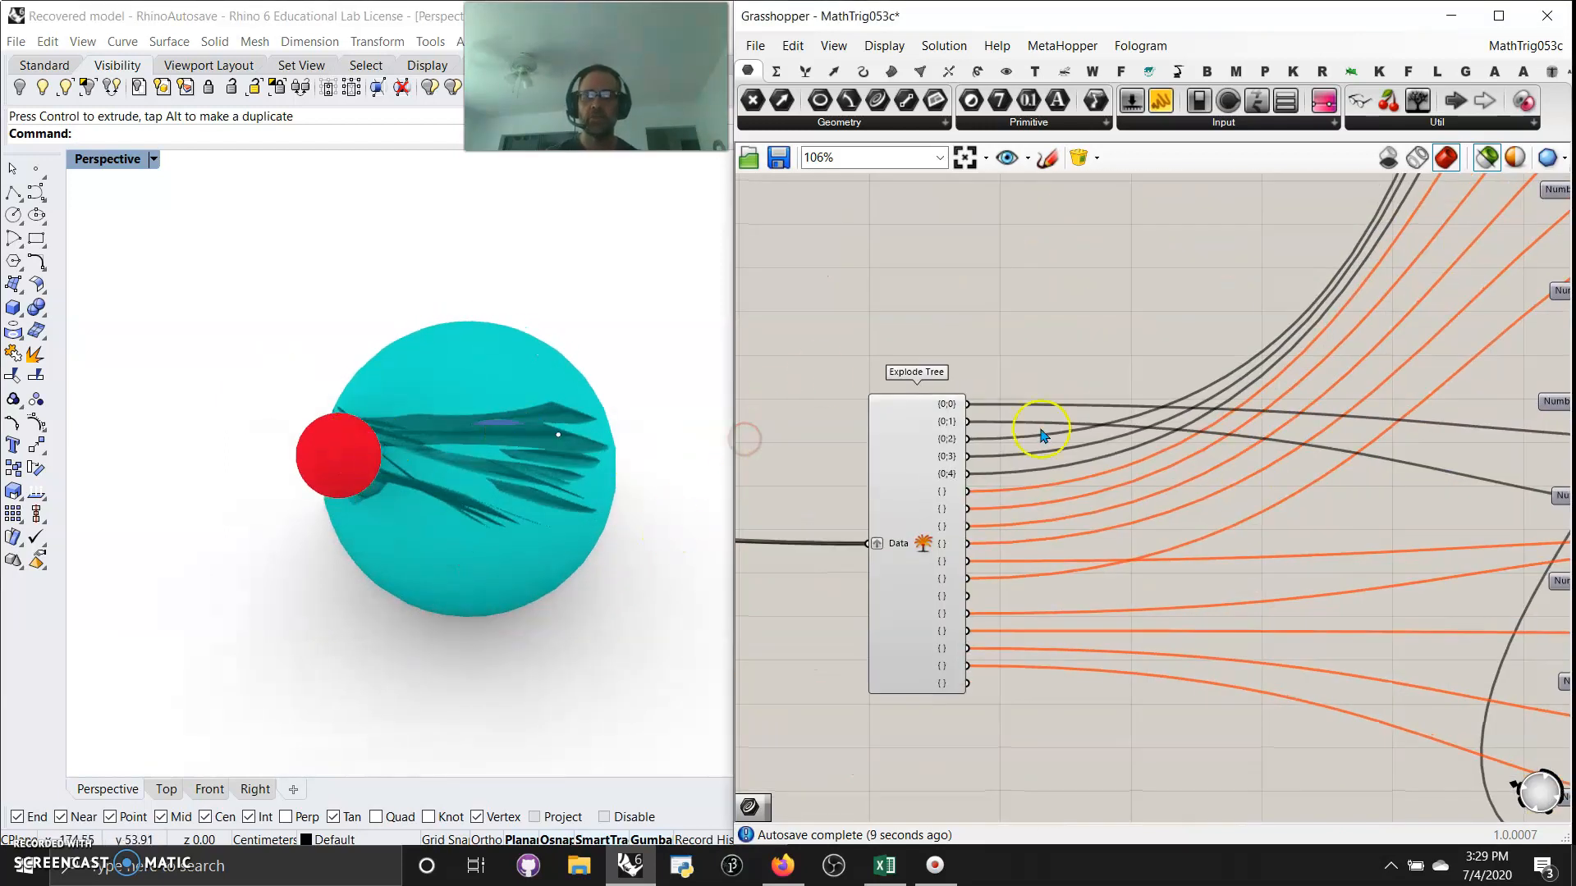
pyautogui.scroll(-7, 1074, 465)
pyautogui.moveTo(870, 516); pyautogui.dragTo(1319, 490, button='right')
pyautogui.moveTo(788, 444); pyautogui.dragTo(1223, 507, button='right')
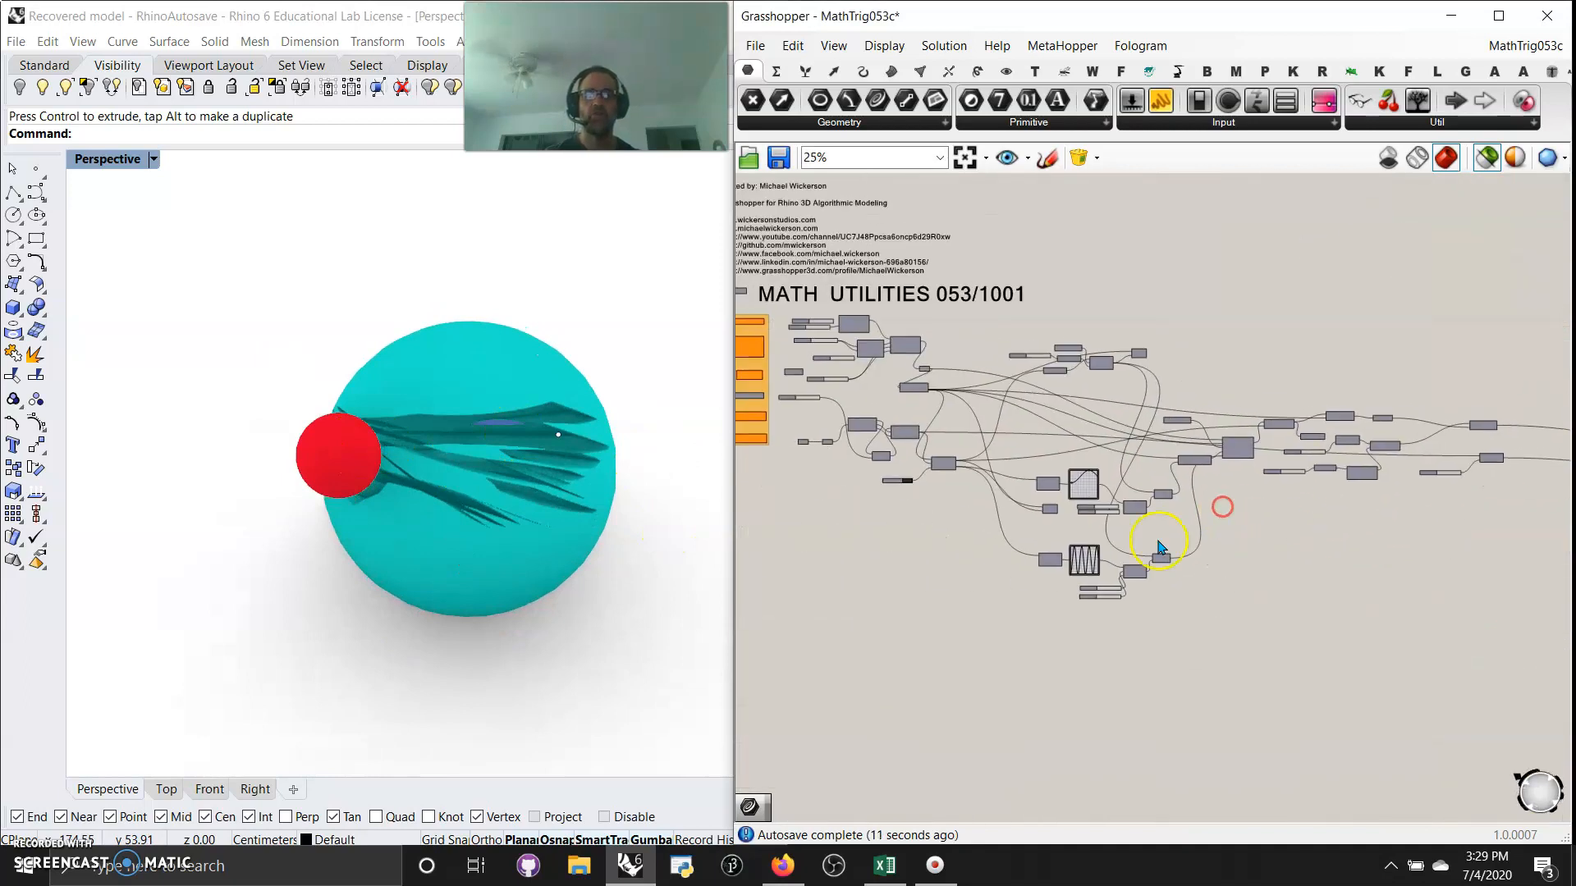
pyautogui.scroll(8, 1143, 432)
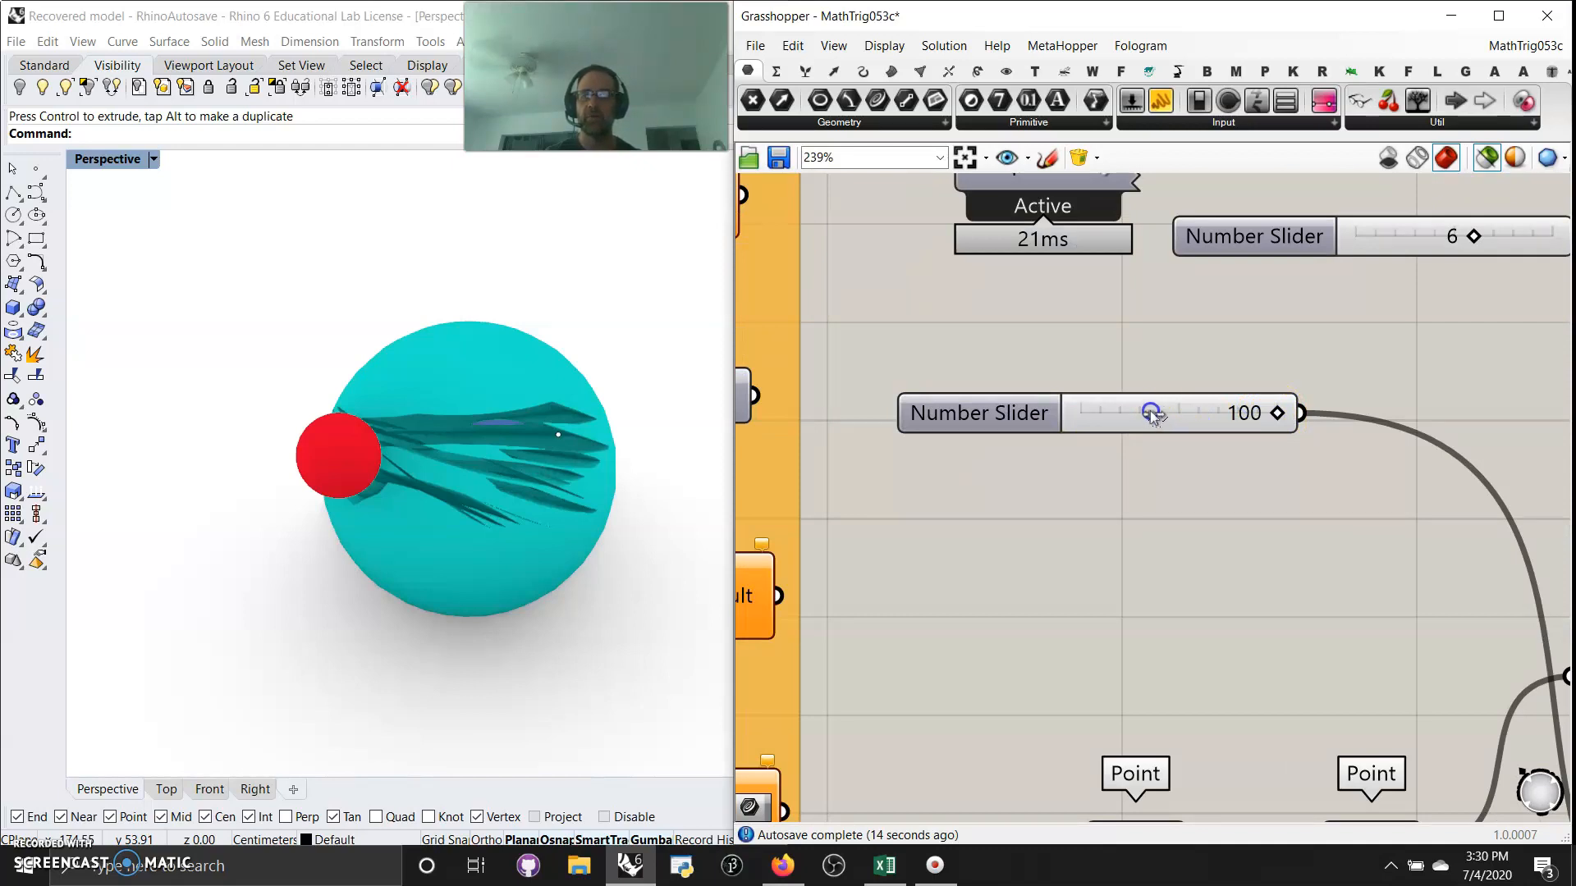
pyautogui.moveTo(1151, 414); pyautogui.dragTo(1151, 414)
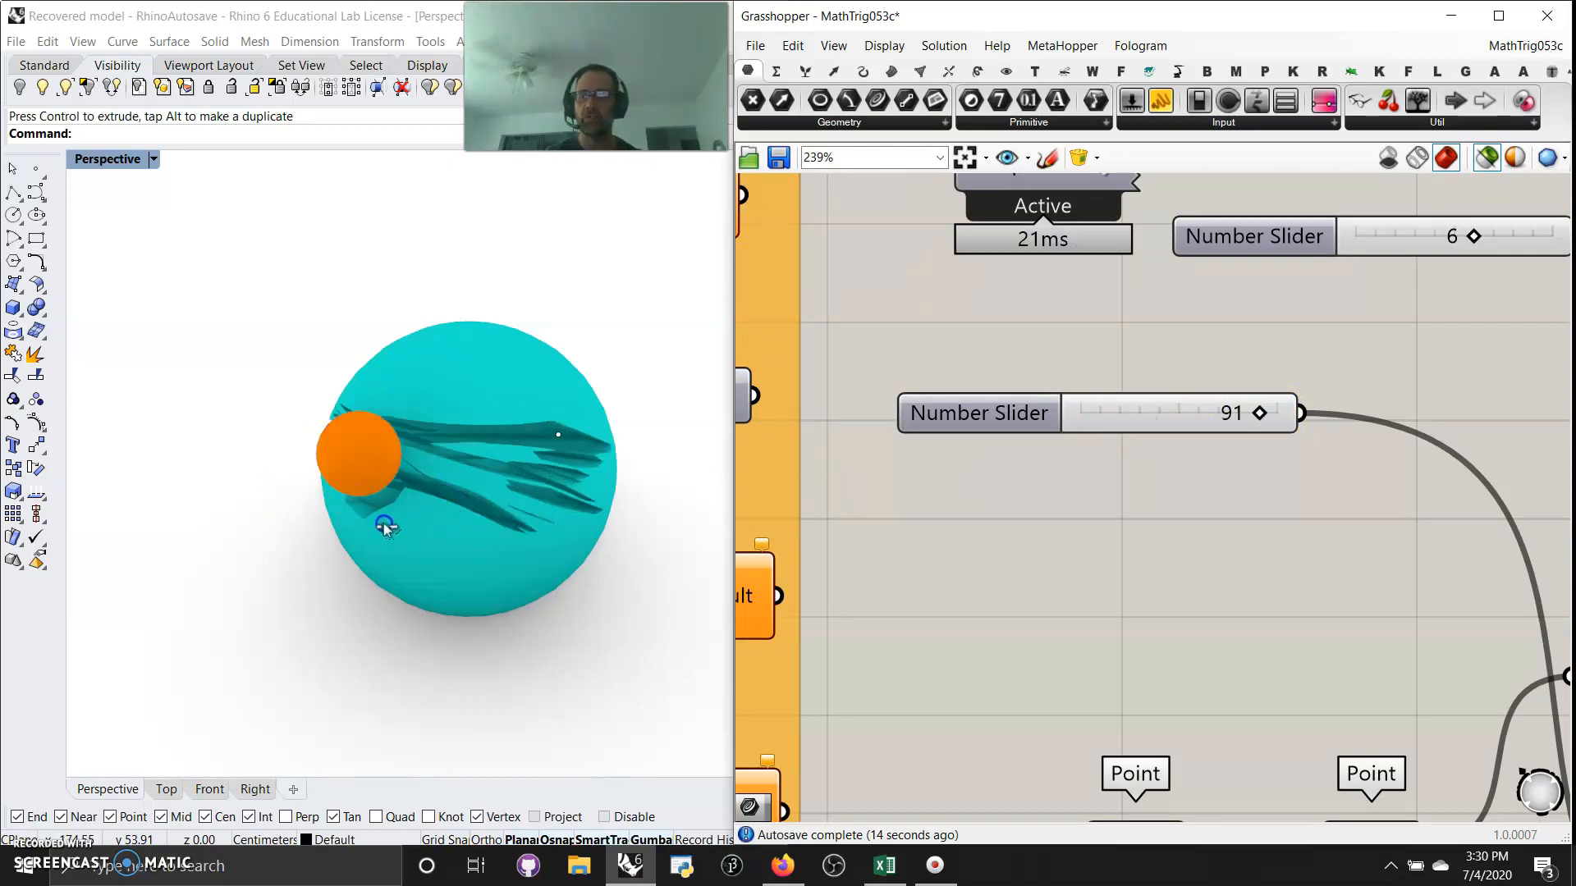
# - Examine the updated carved sphere from the other side and inspect the cut openings and faces inside it
pyautogui.moveTo(383, 525); pyautogui.dragTo(687, 397, button='right')
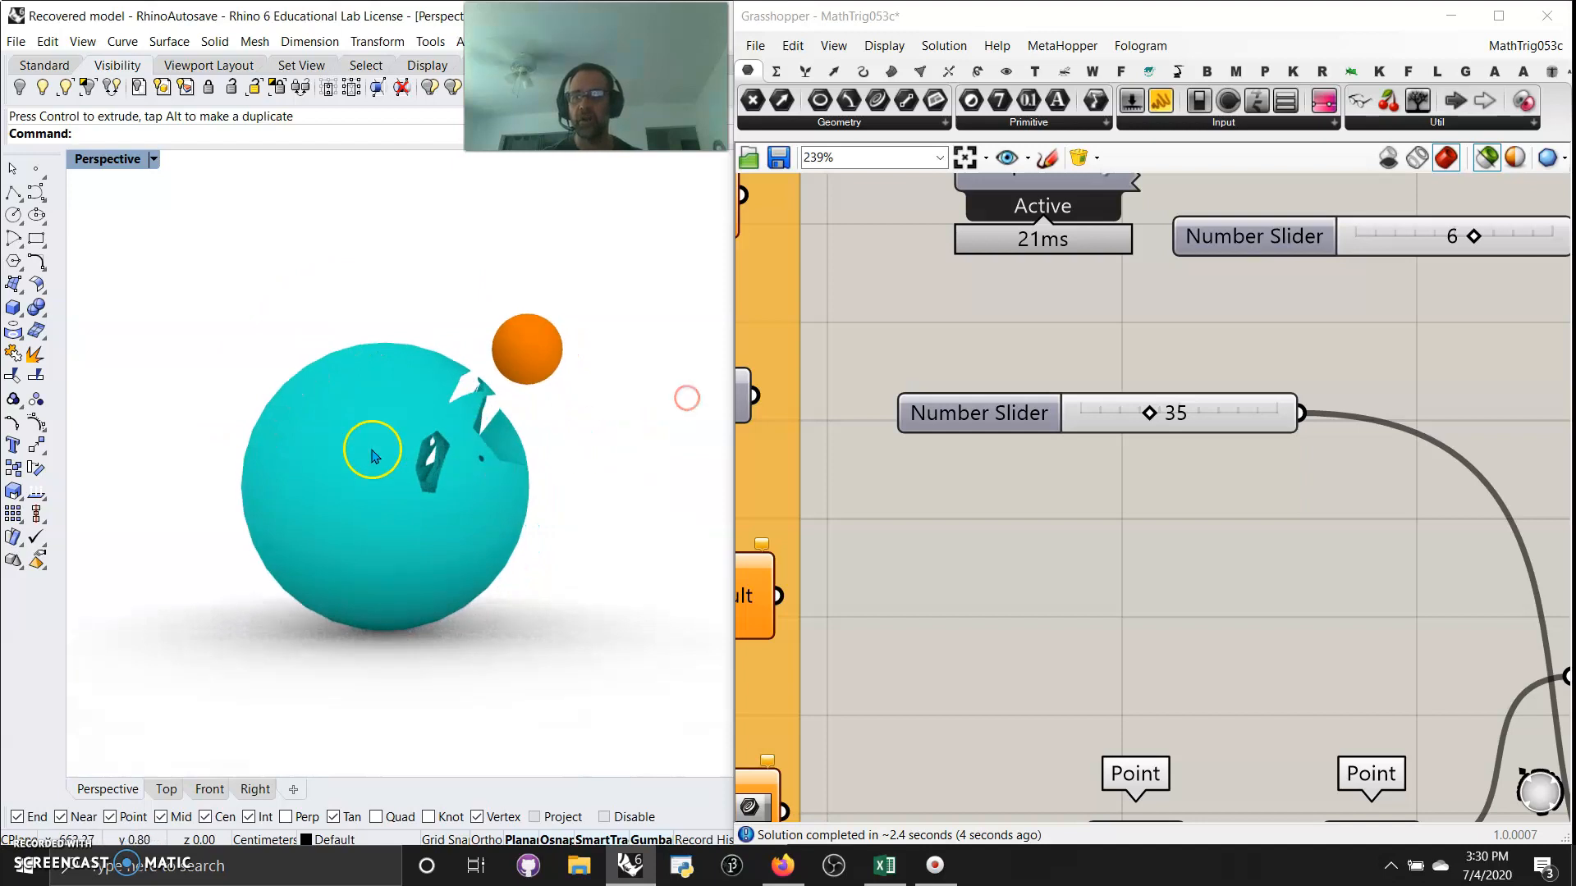
pyautogui.scroll(5, 522, 477)
pyautogui.scroll(8, 522, 470)
pyautogui.moveTo(394, 496); pyautogui.dragTo(391, 496, button='right')
pyautogui.scroll(2, 326, 494)
pyautogui.scroll(1, 332, 486)
pyautogui.keyDown('shift'); pyautogui.moveTo(299, 428); pyautogui.dragTo(461, 539, button='right'); pyautogui.keyUp('shift')
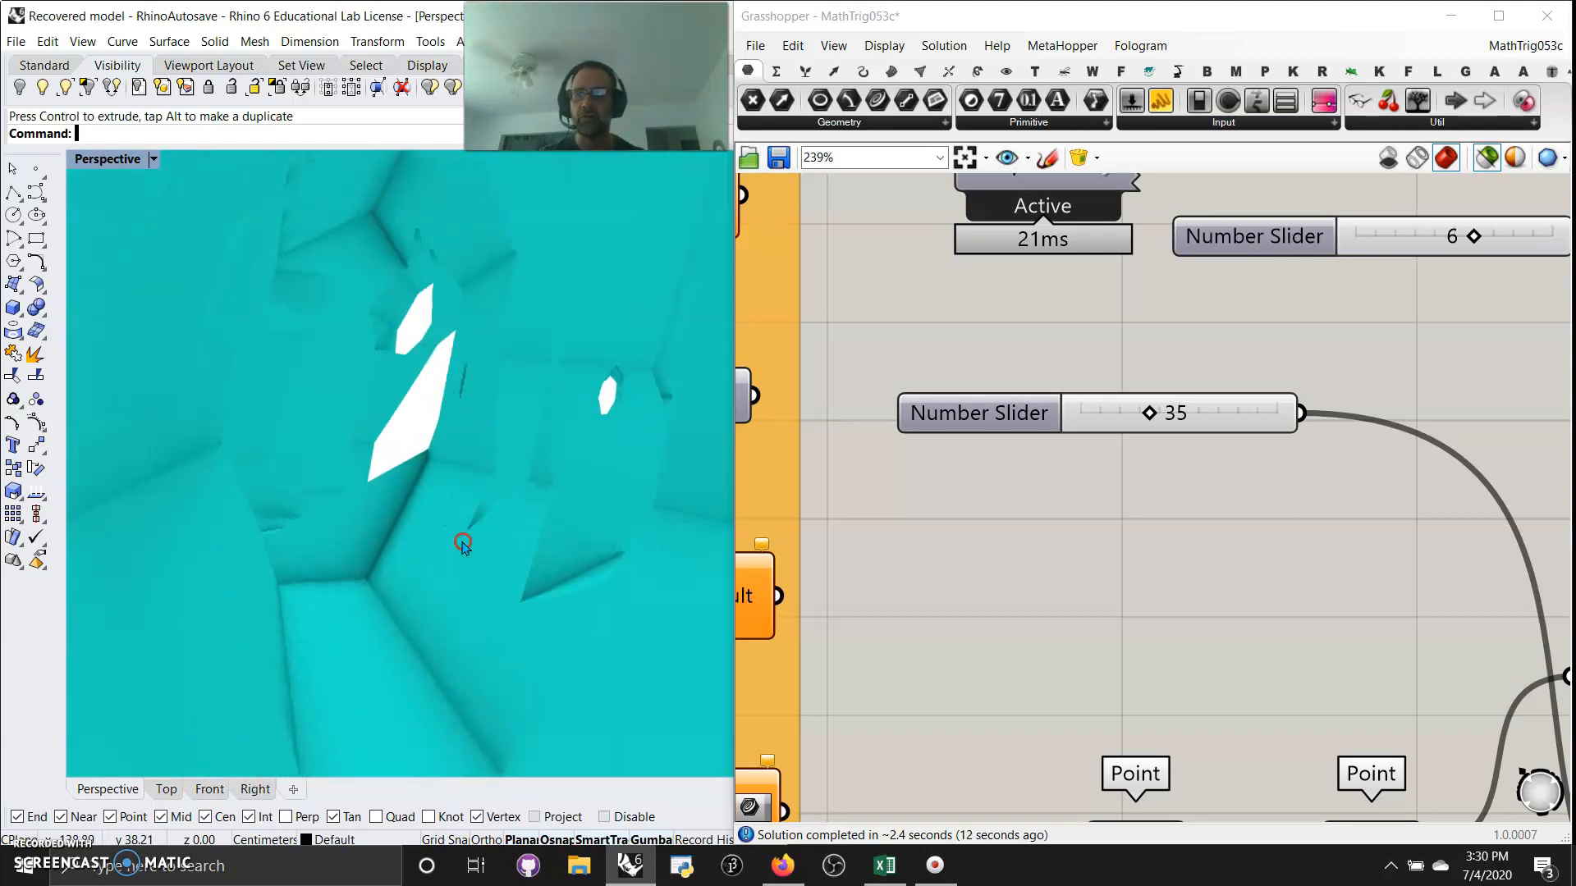
pyautogui.scroll(2, 462, 539)
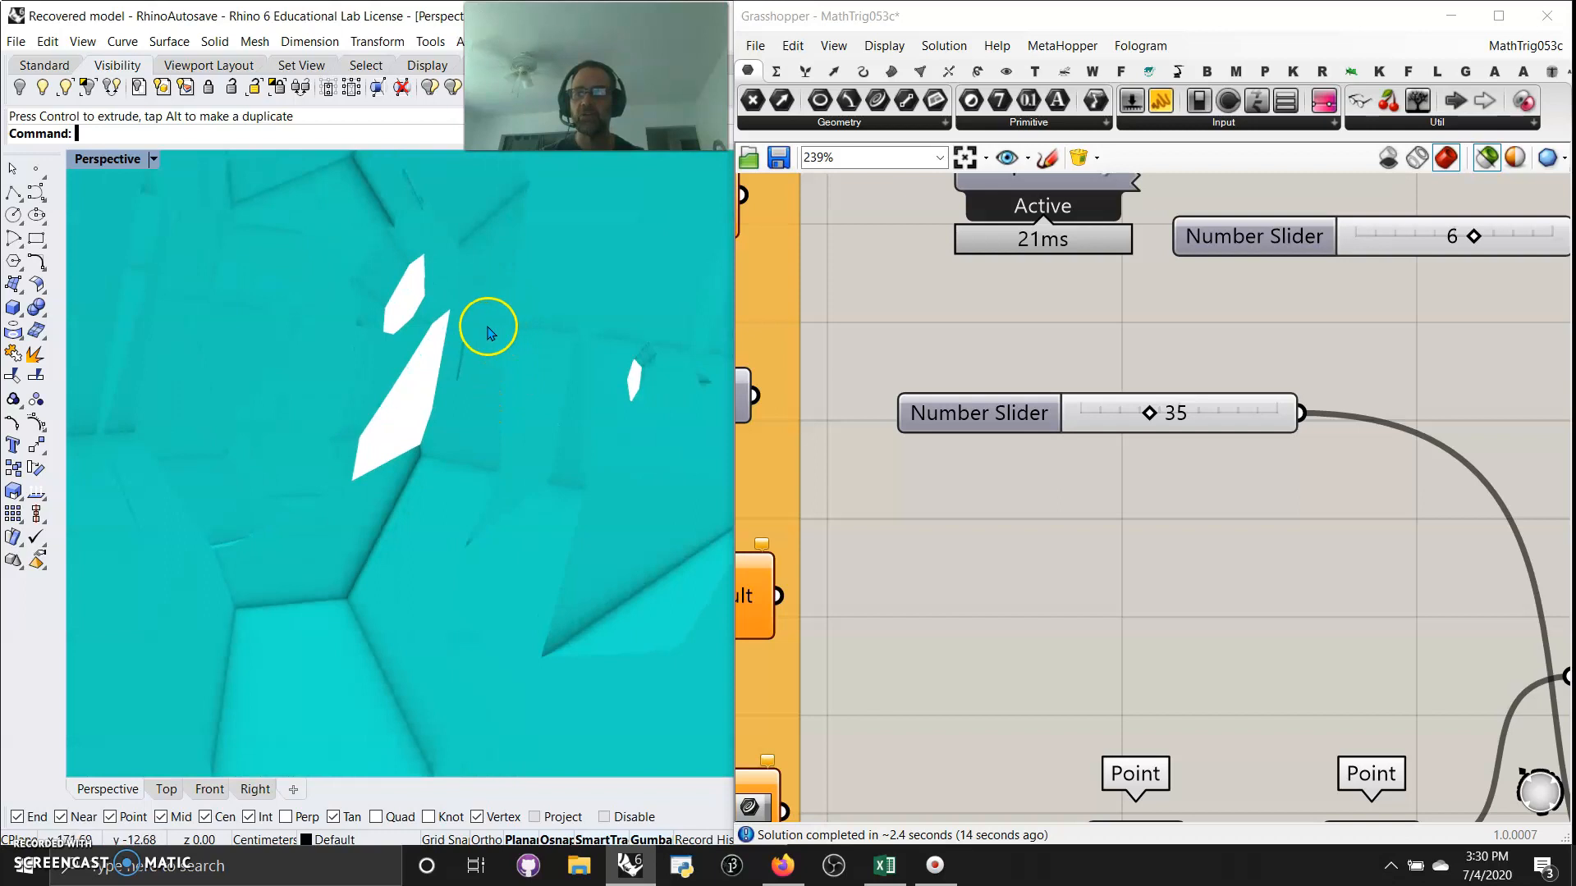